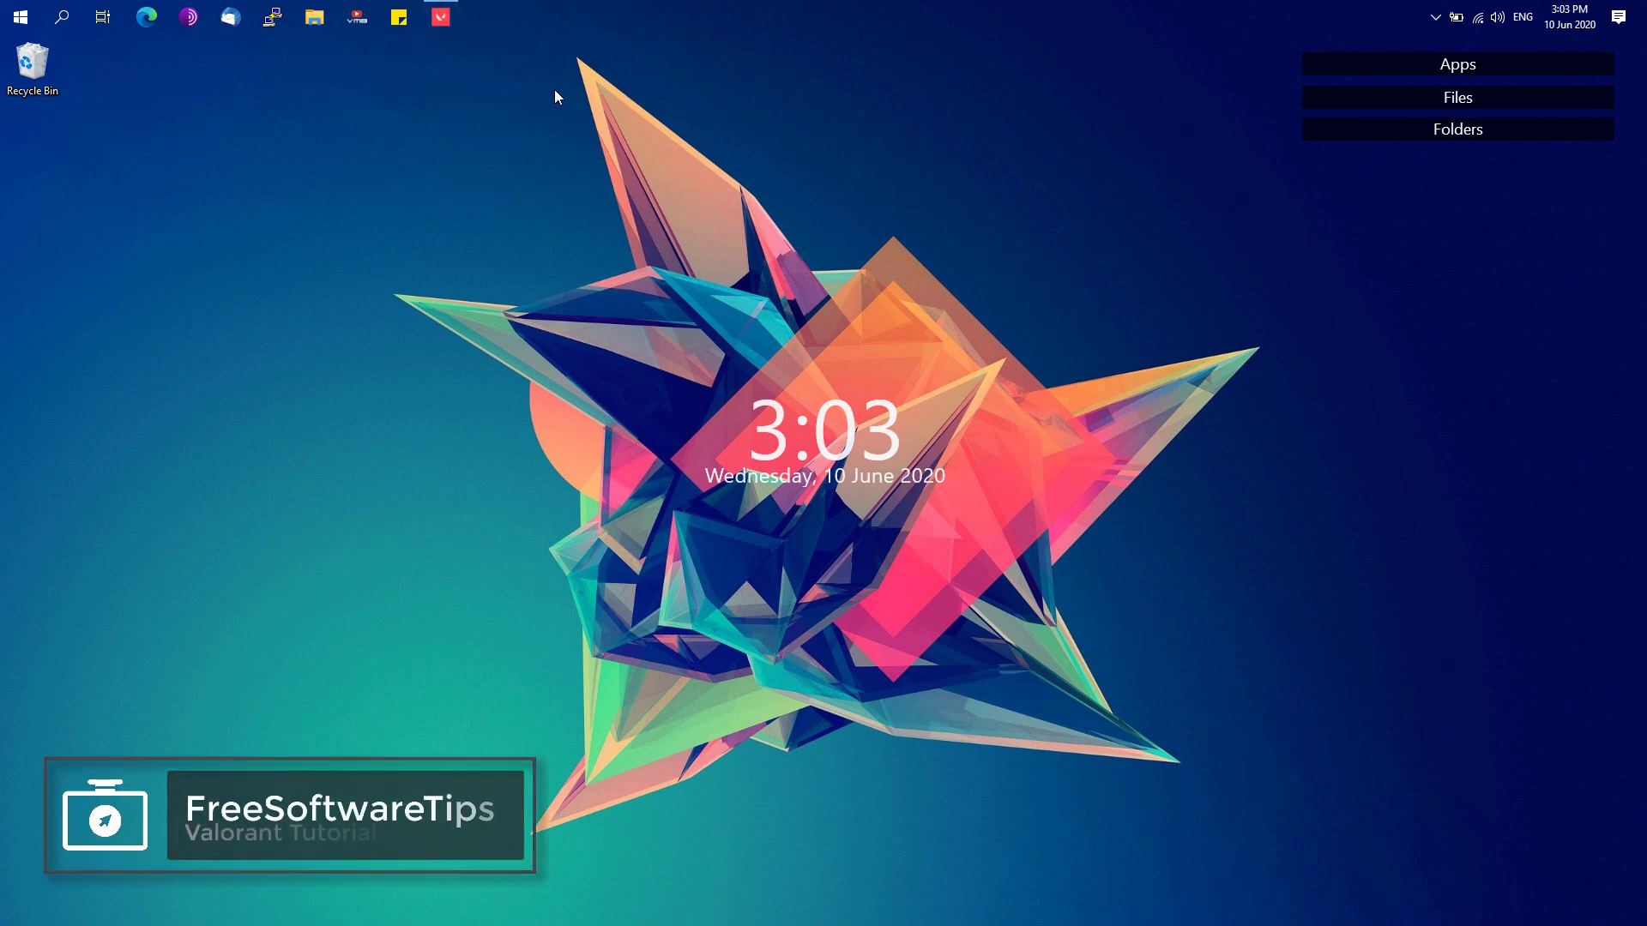
- Bring up Valorant's CONNECTION ERROR screen and quit the game
click(443, 24)
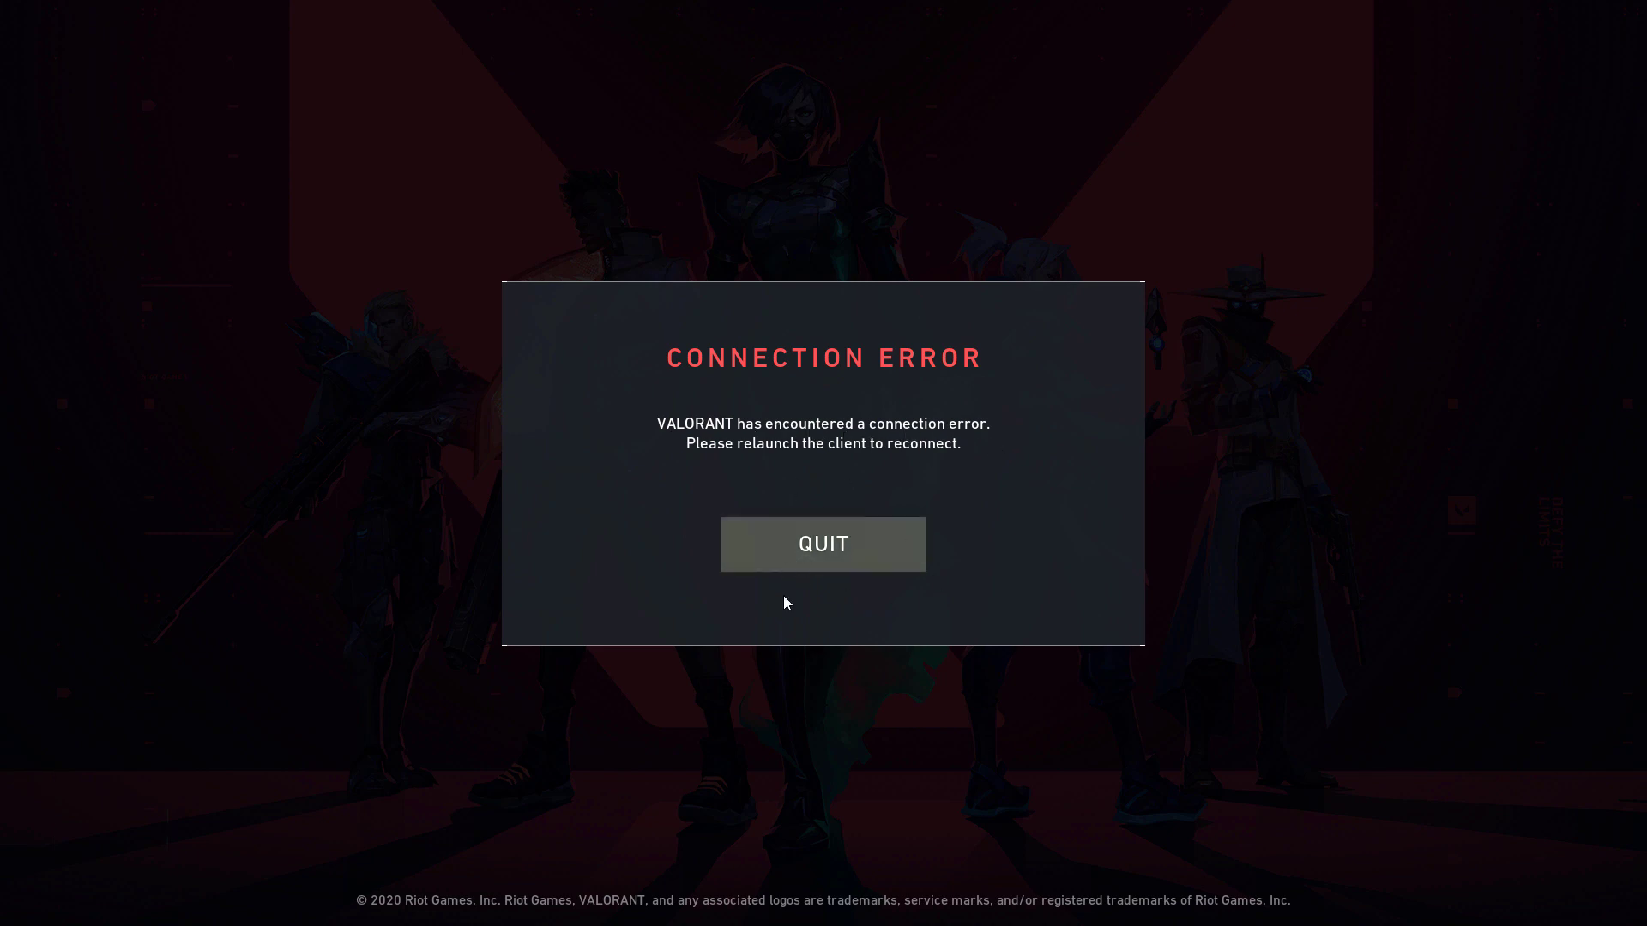
click(821, 542)
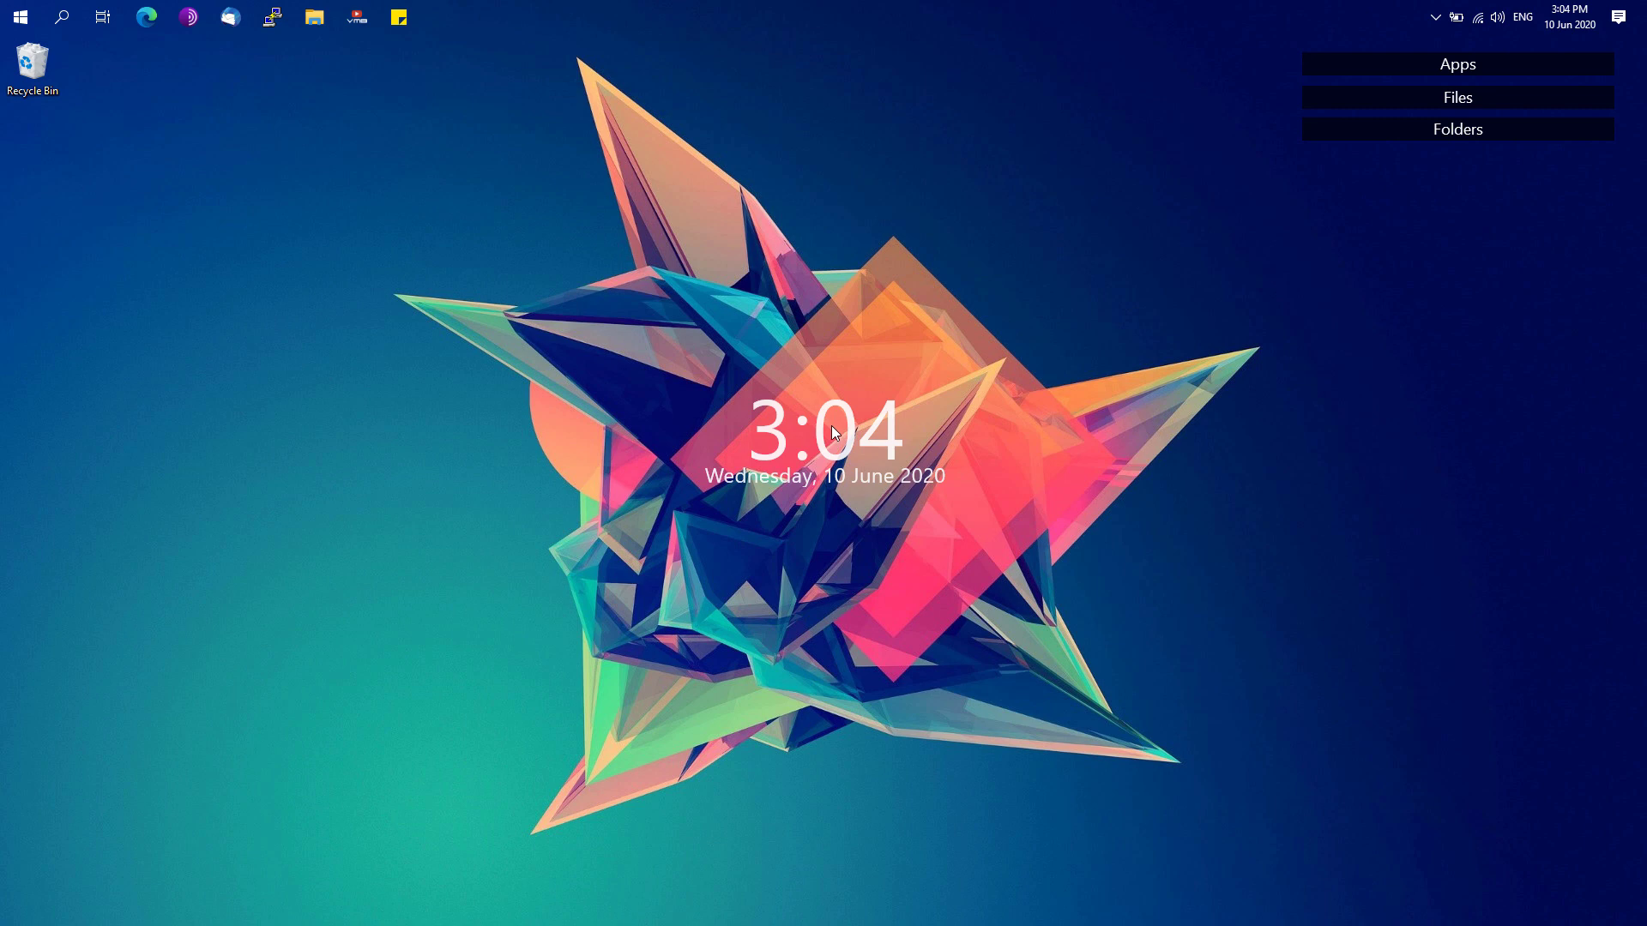
- Launch services.msc as administrator and scroll the list down to the disabled vgc service
click(20, 19)
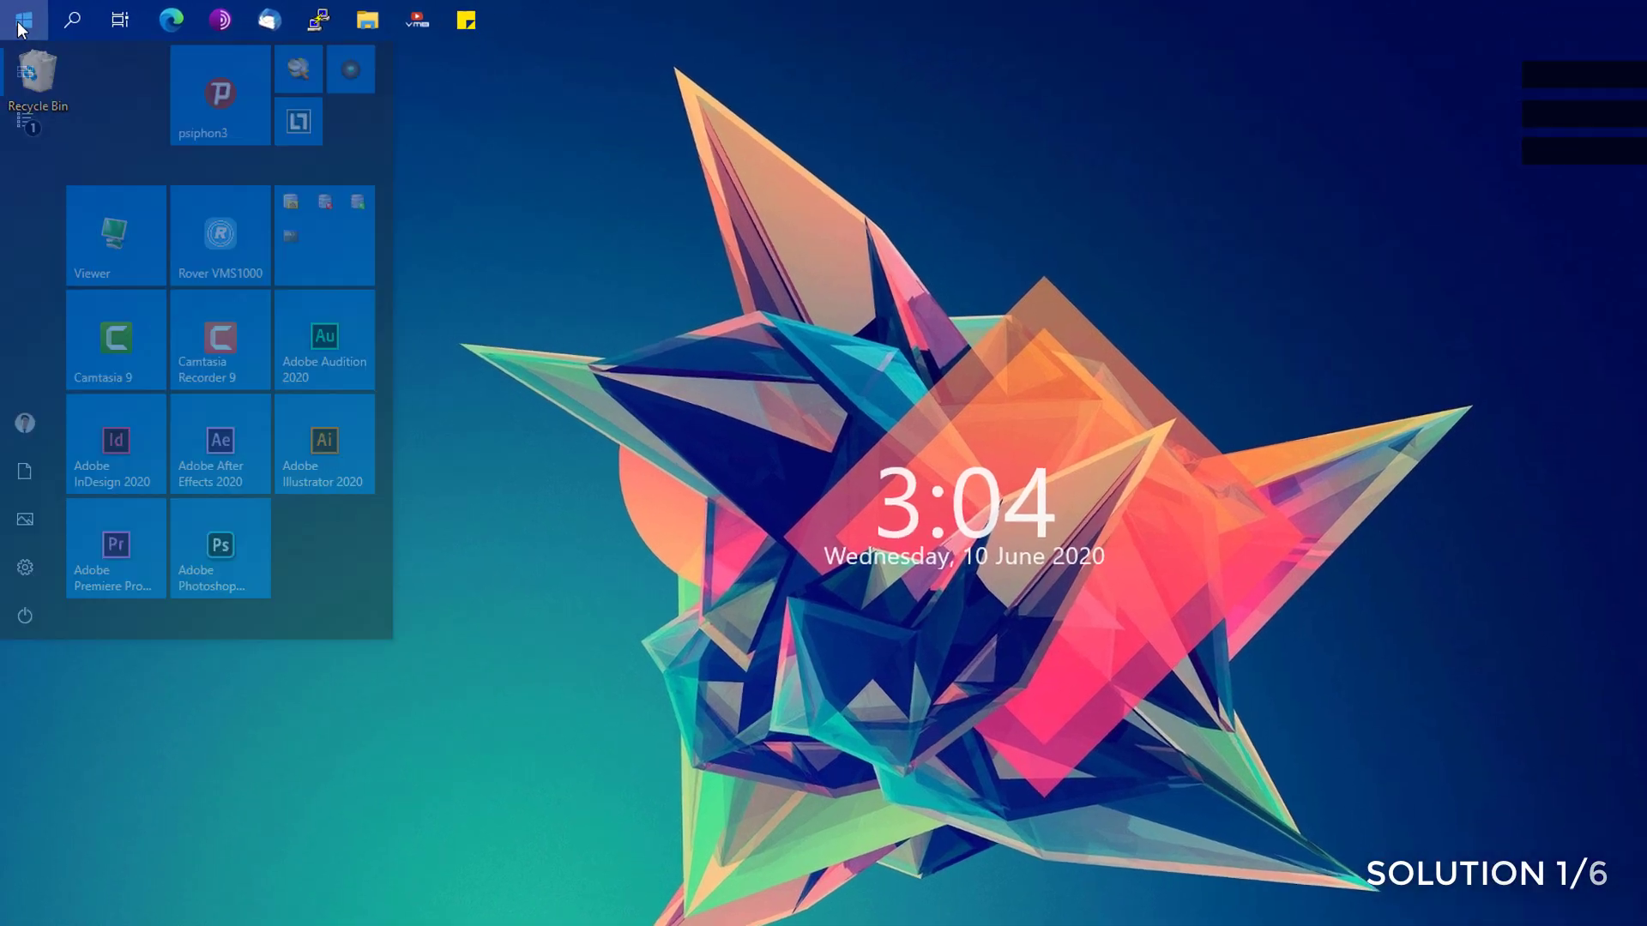
text(services.msc)
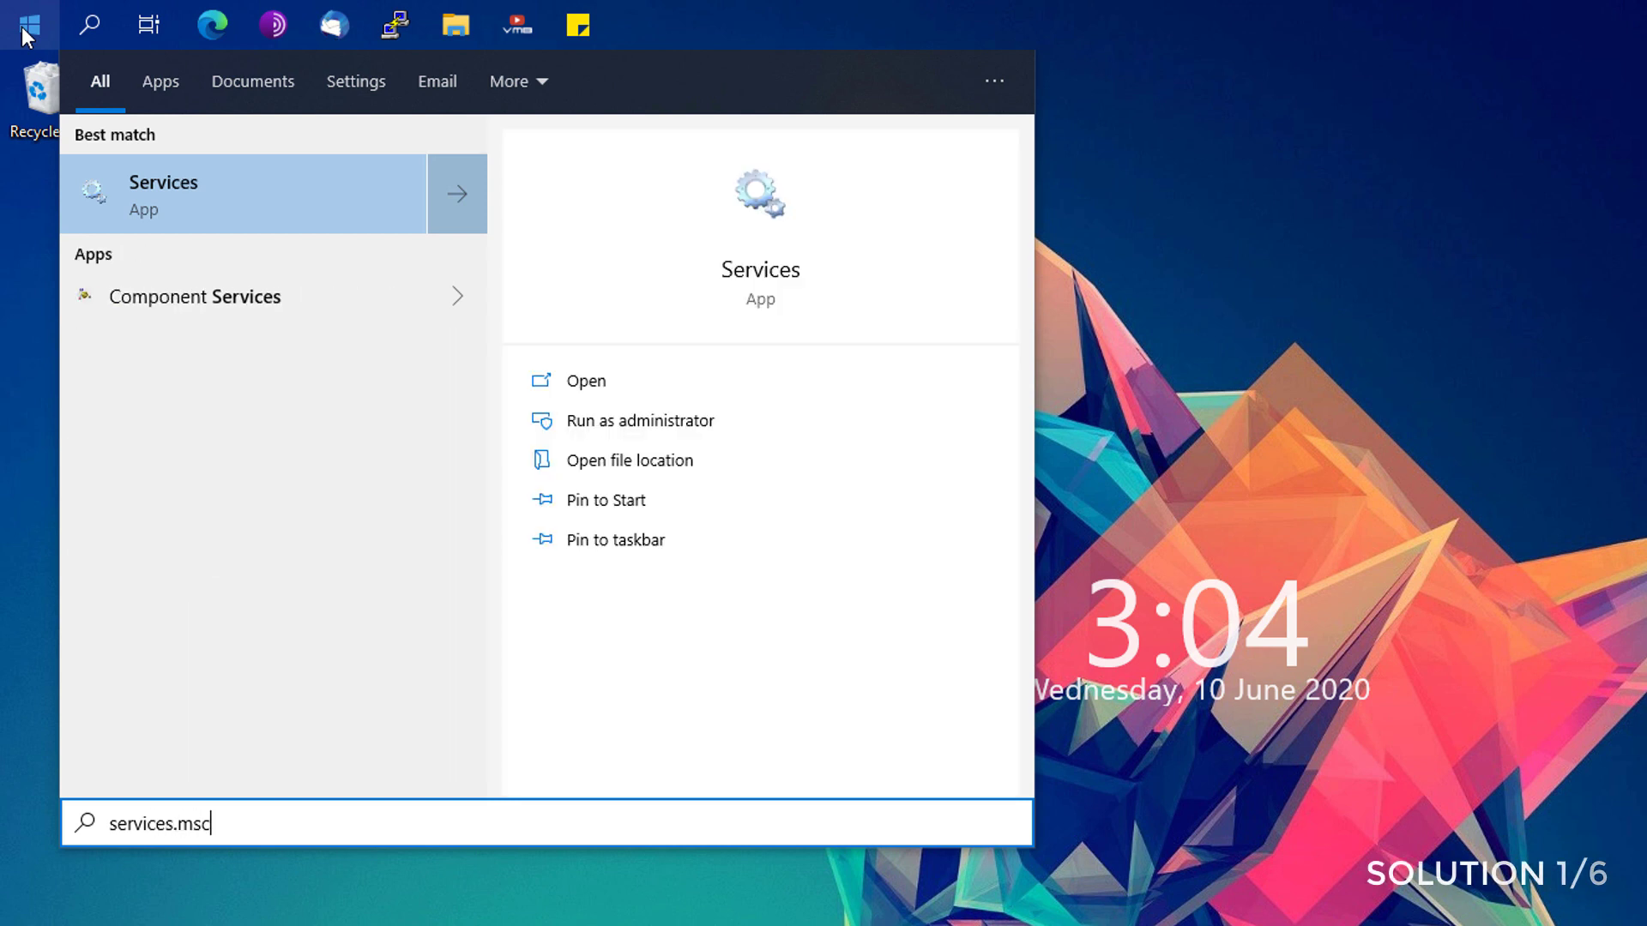
click(158, 194)
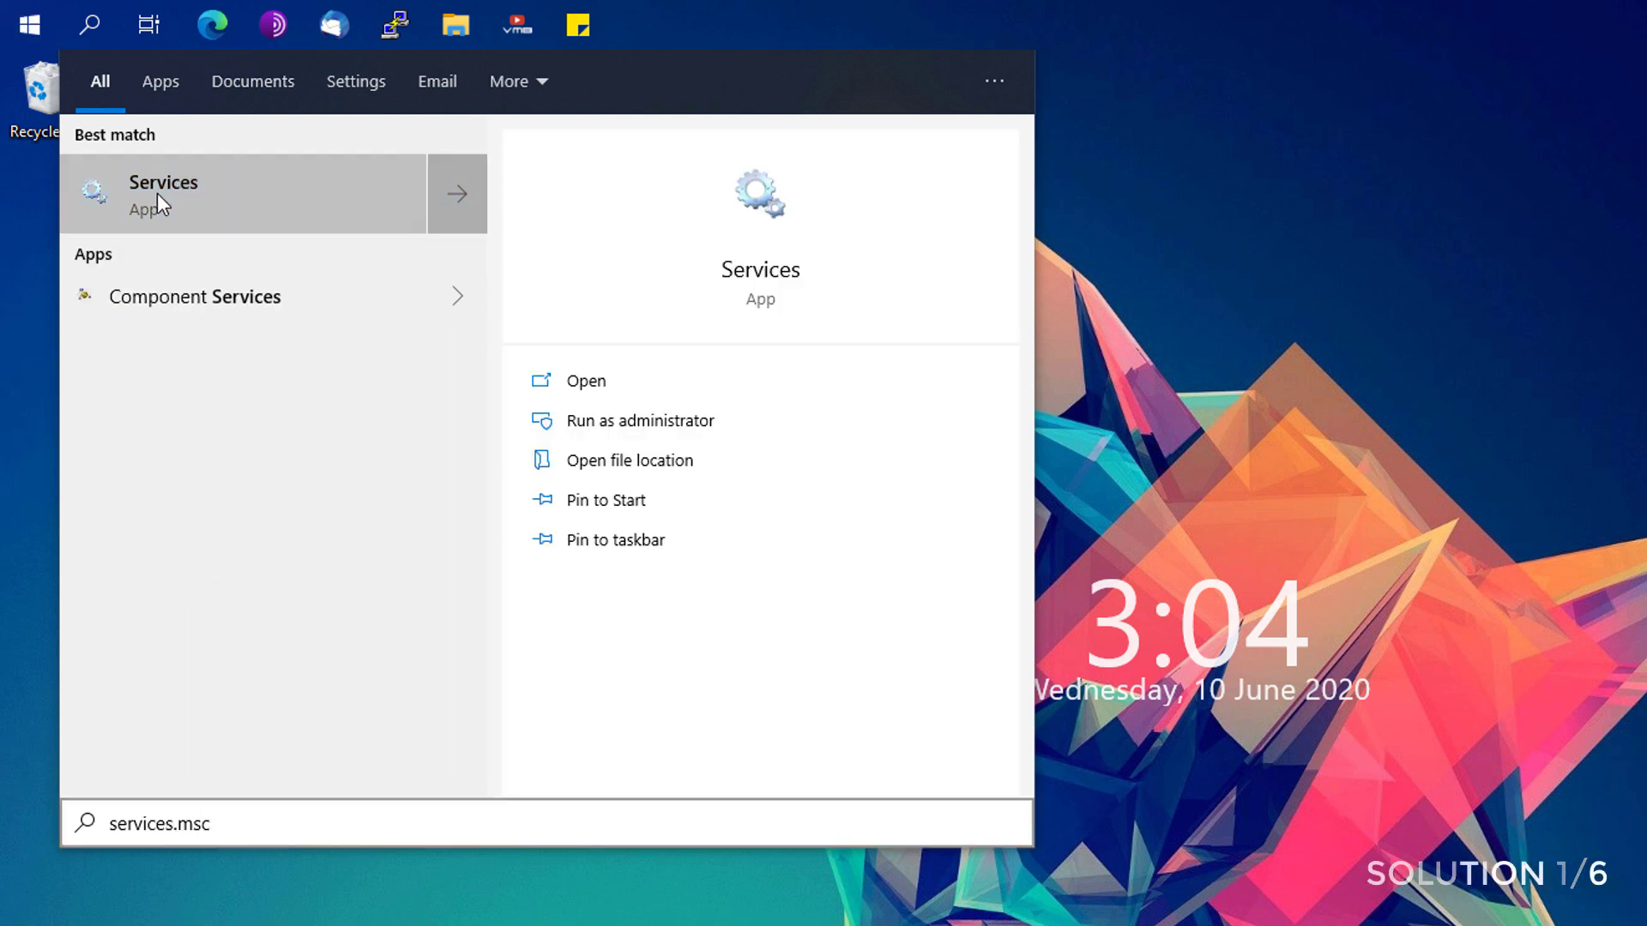
right_click(158, 193)
click(191, 216)
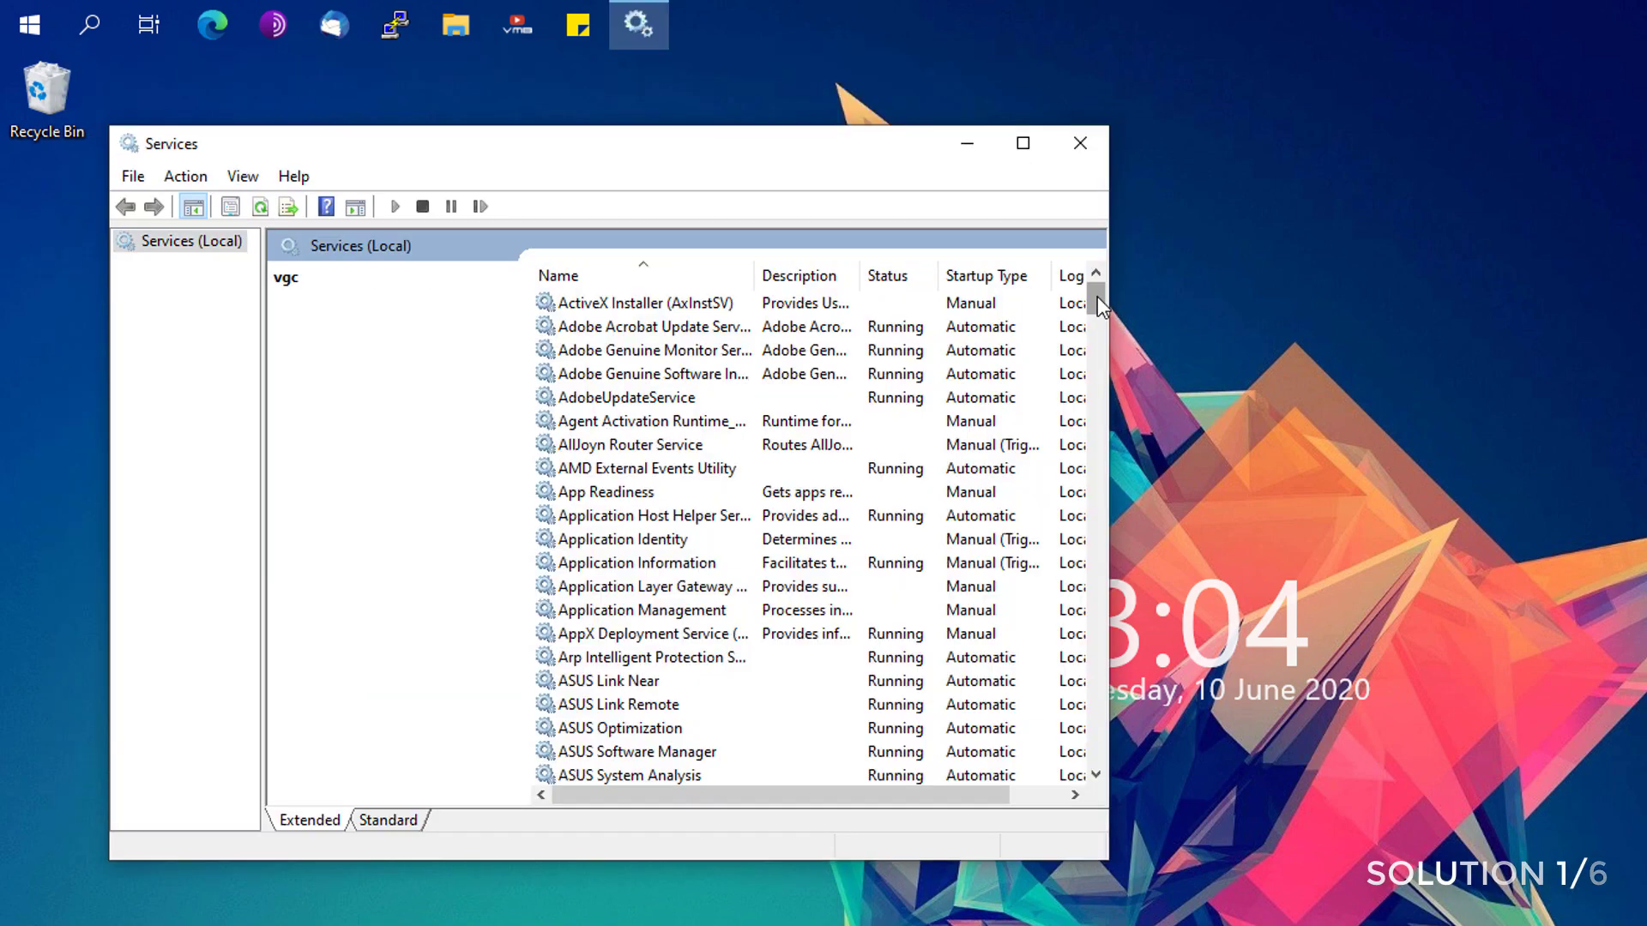
drag(1098, 297, 1042, 660)
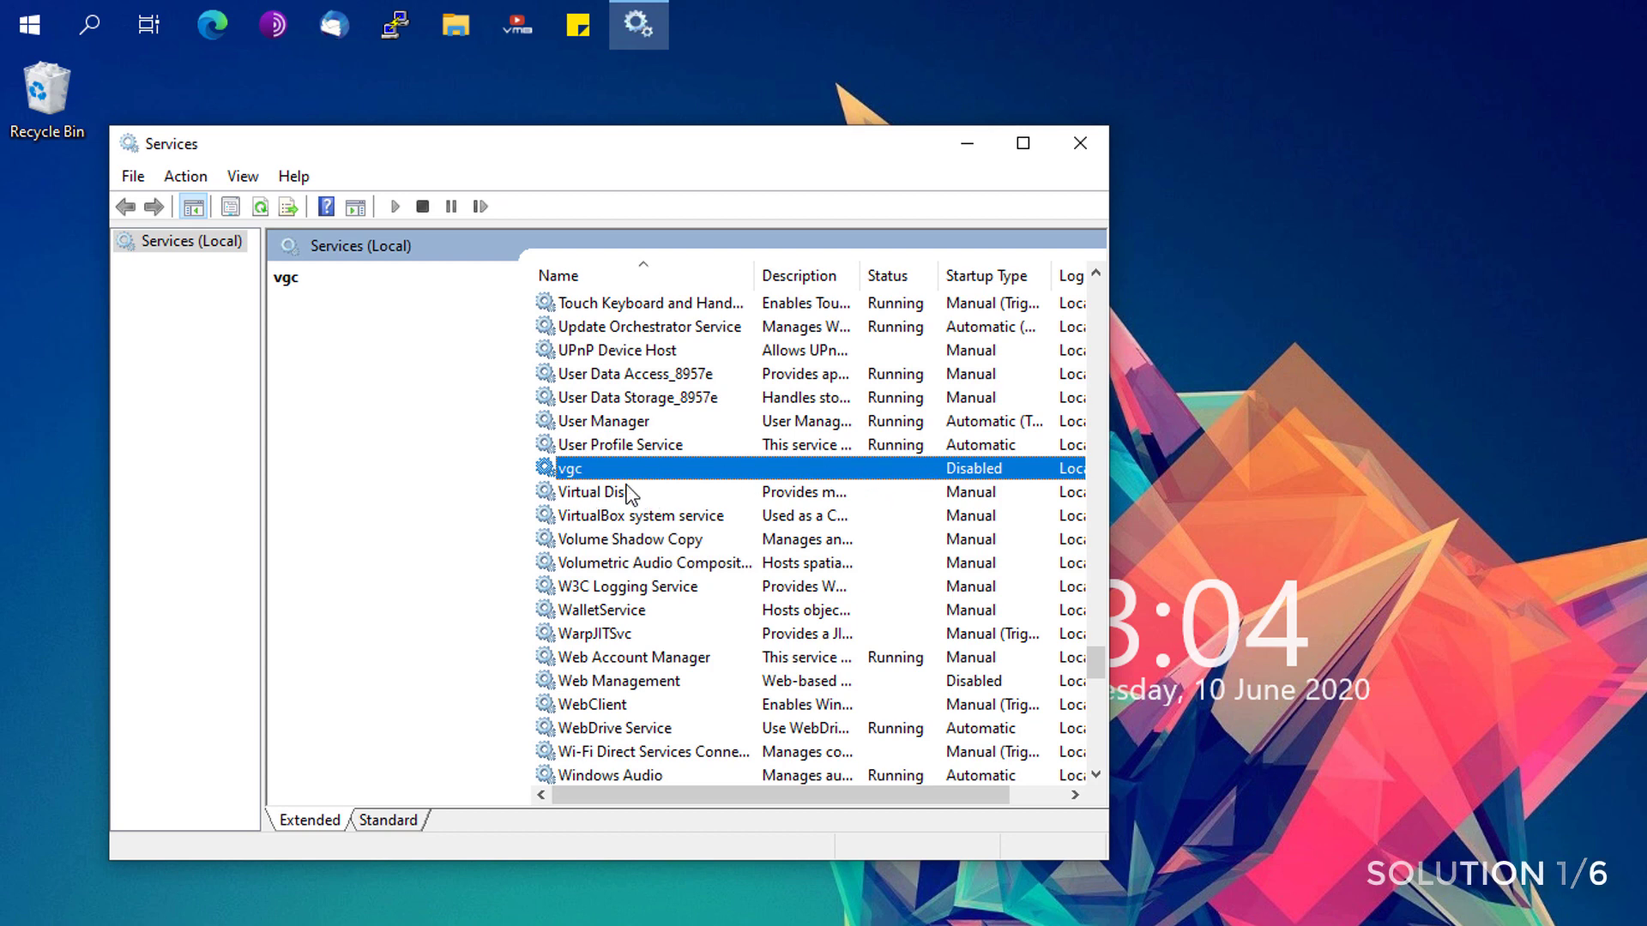
- Set the vgc service's startup type to Automatic, start it, then close Services
right_click(578, 470)
click(658, 705)
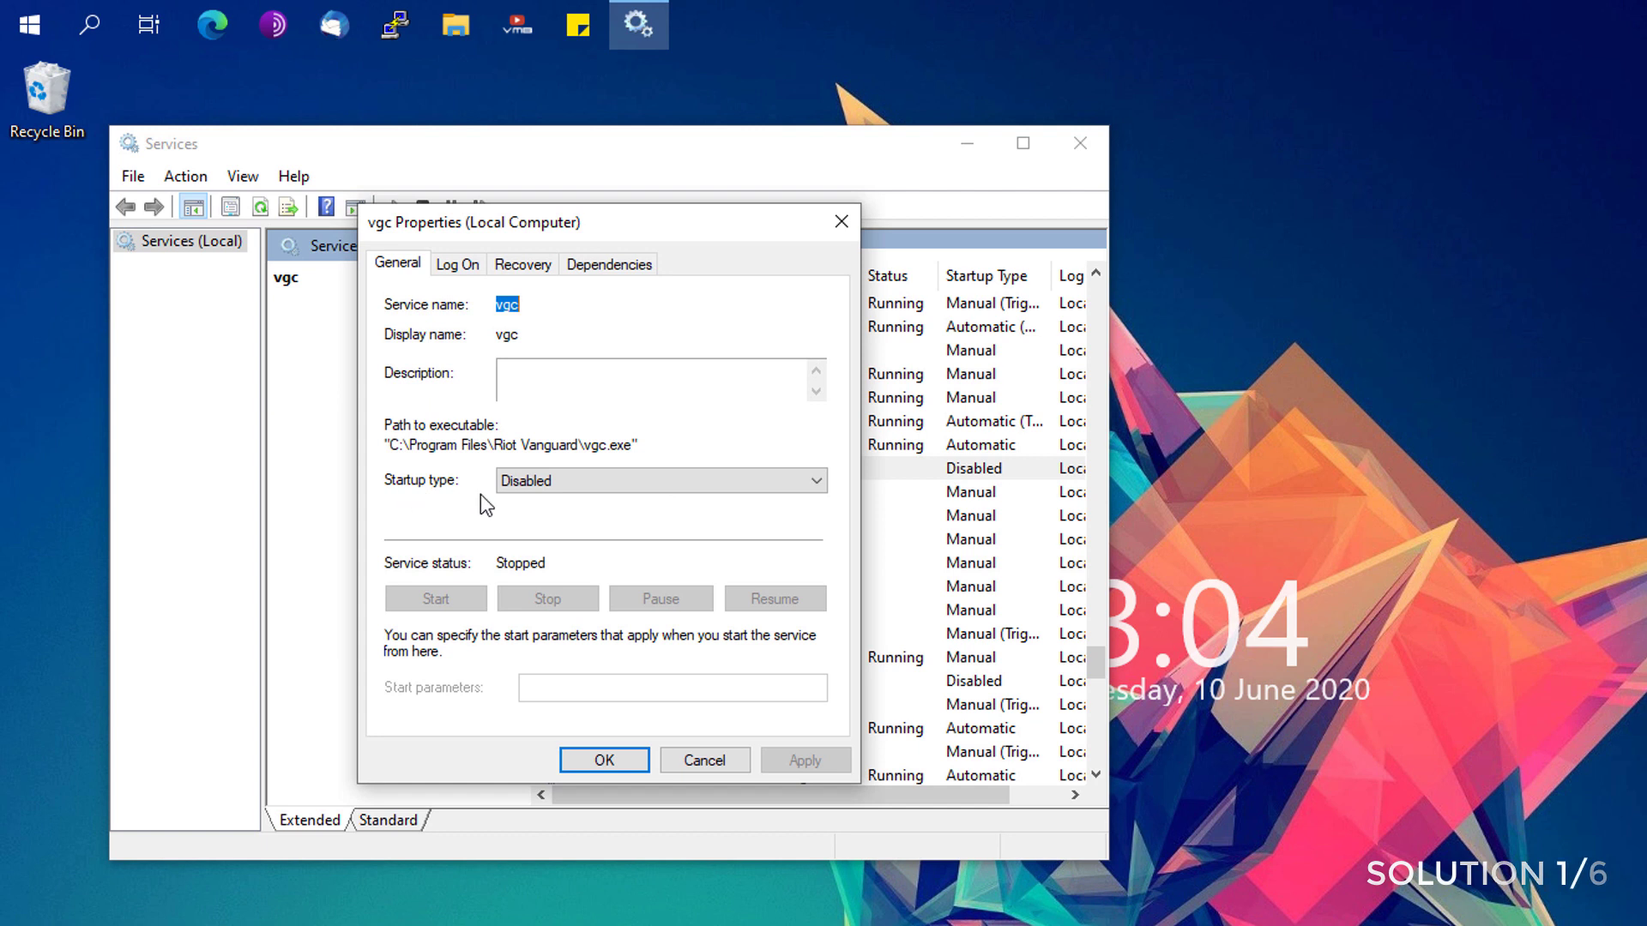
click(515, 483)
click(576, 520)
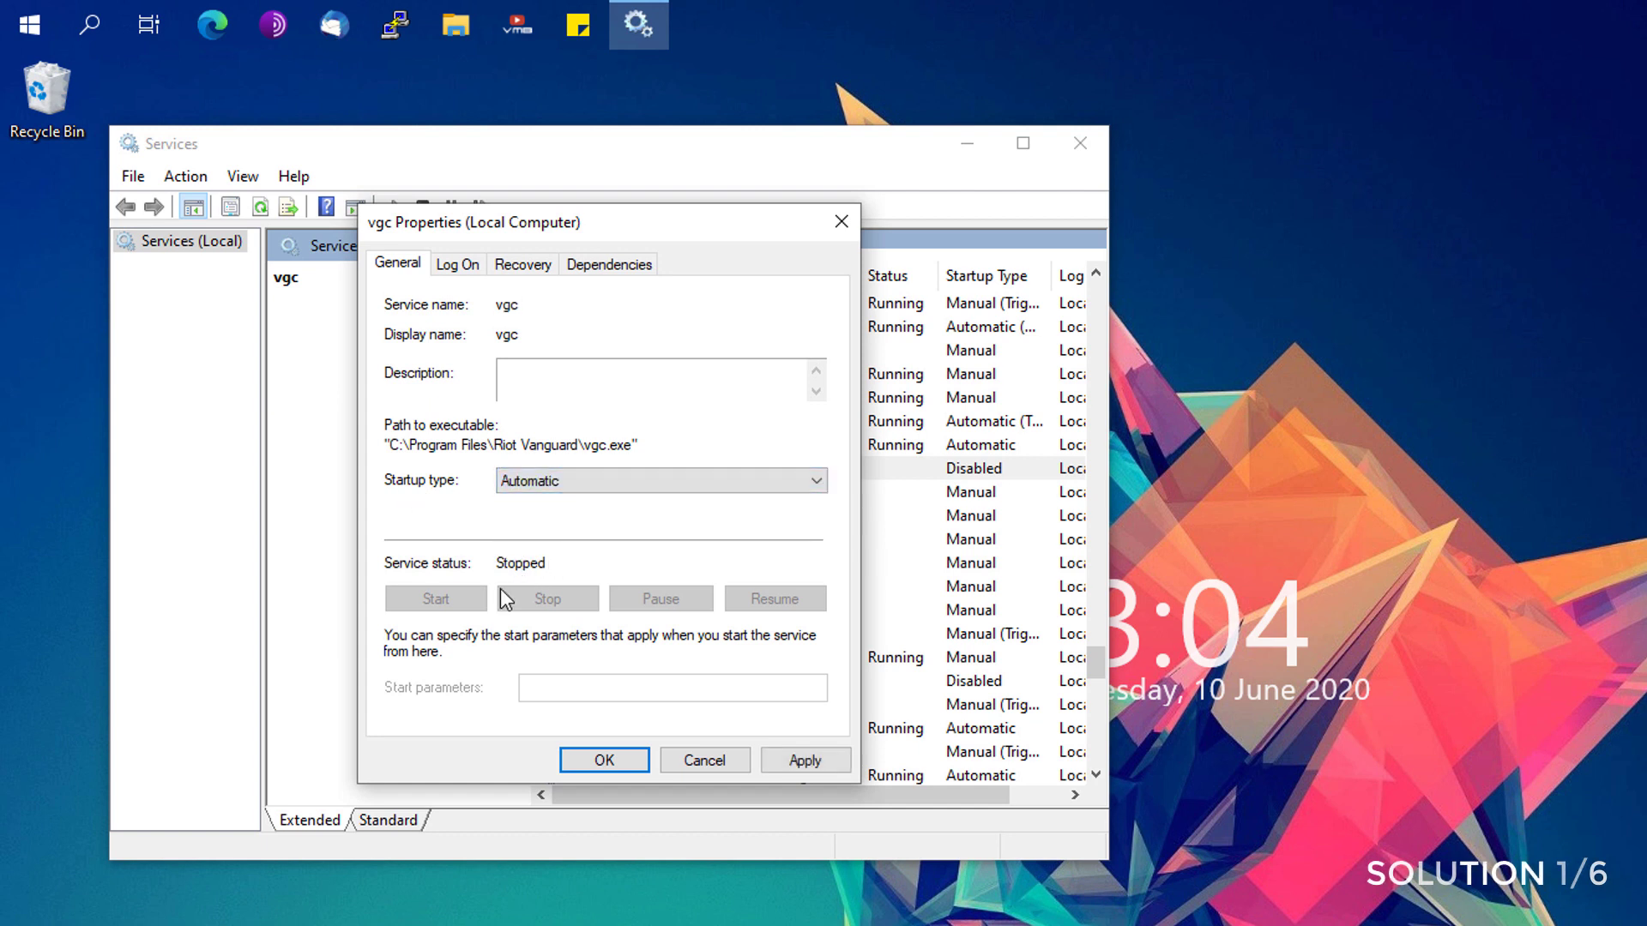
click(813, 762)
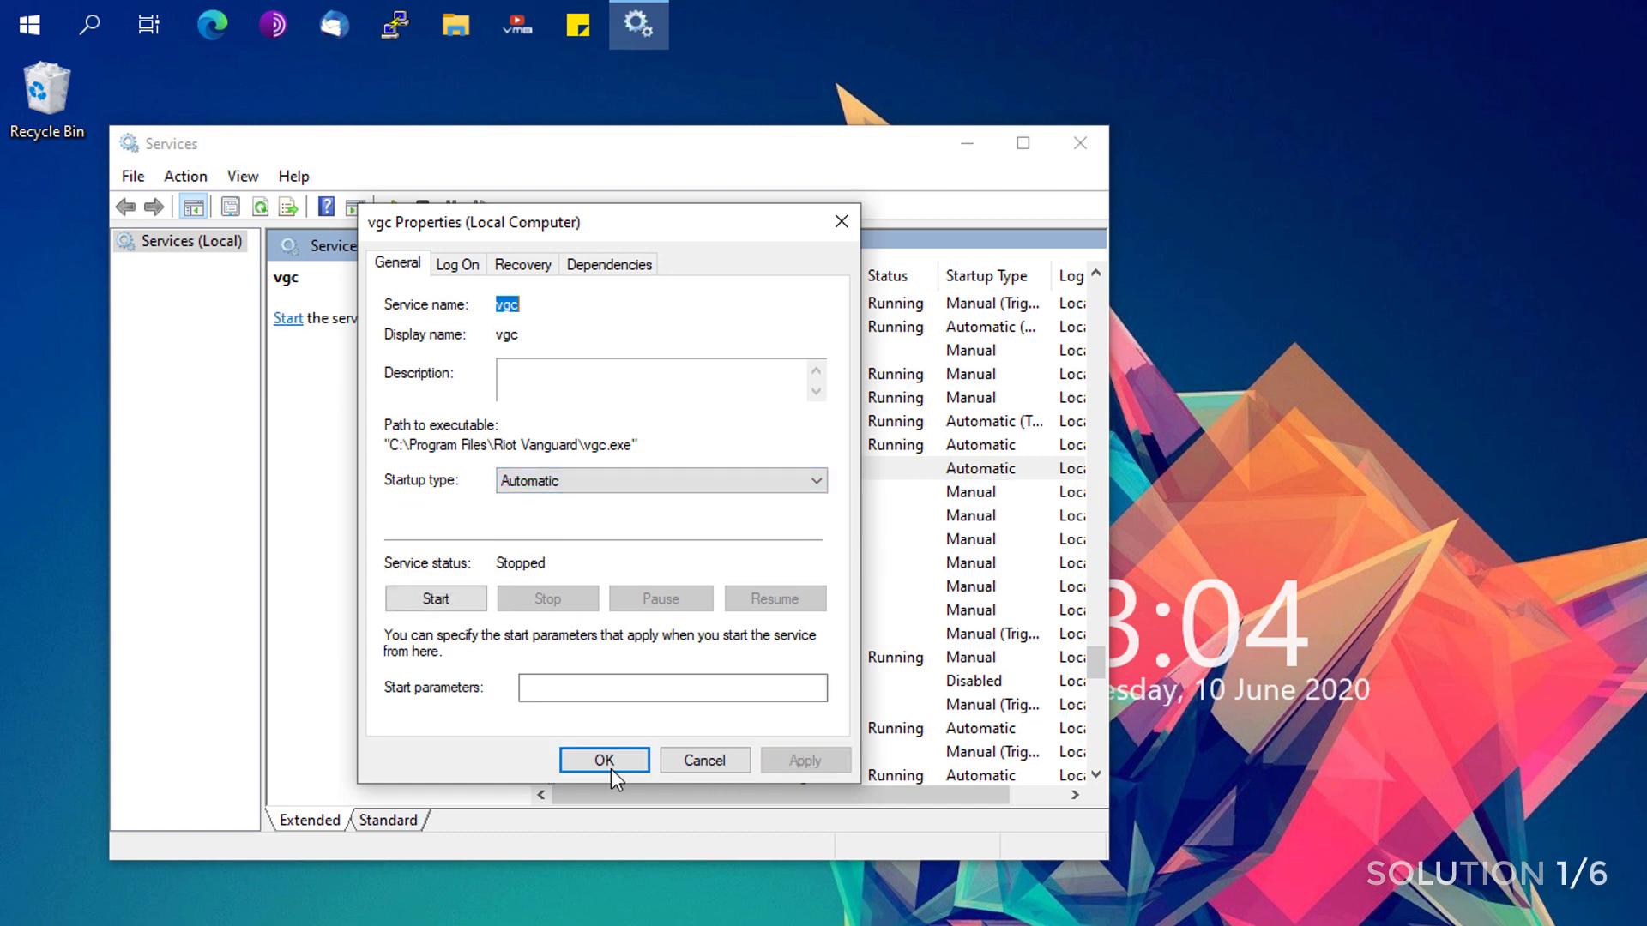
click(427, 603)
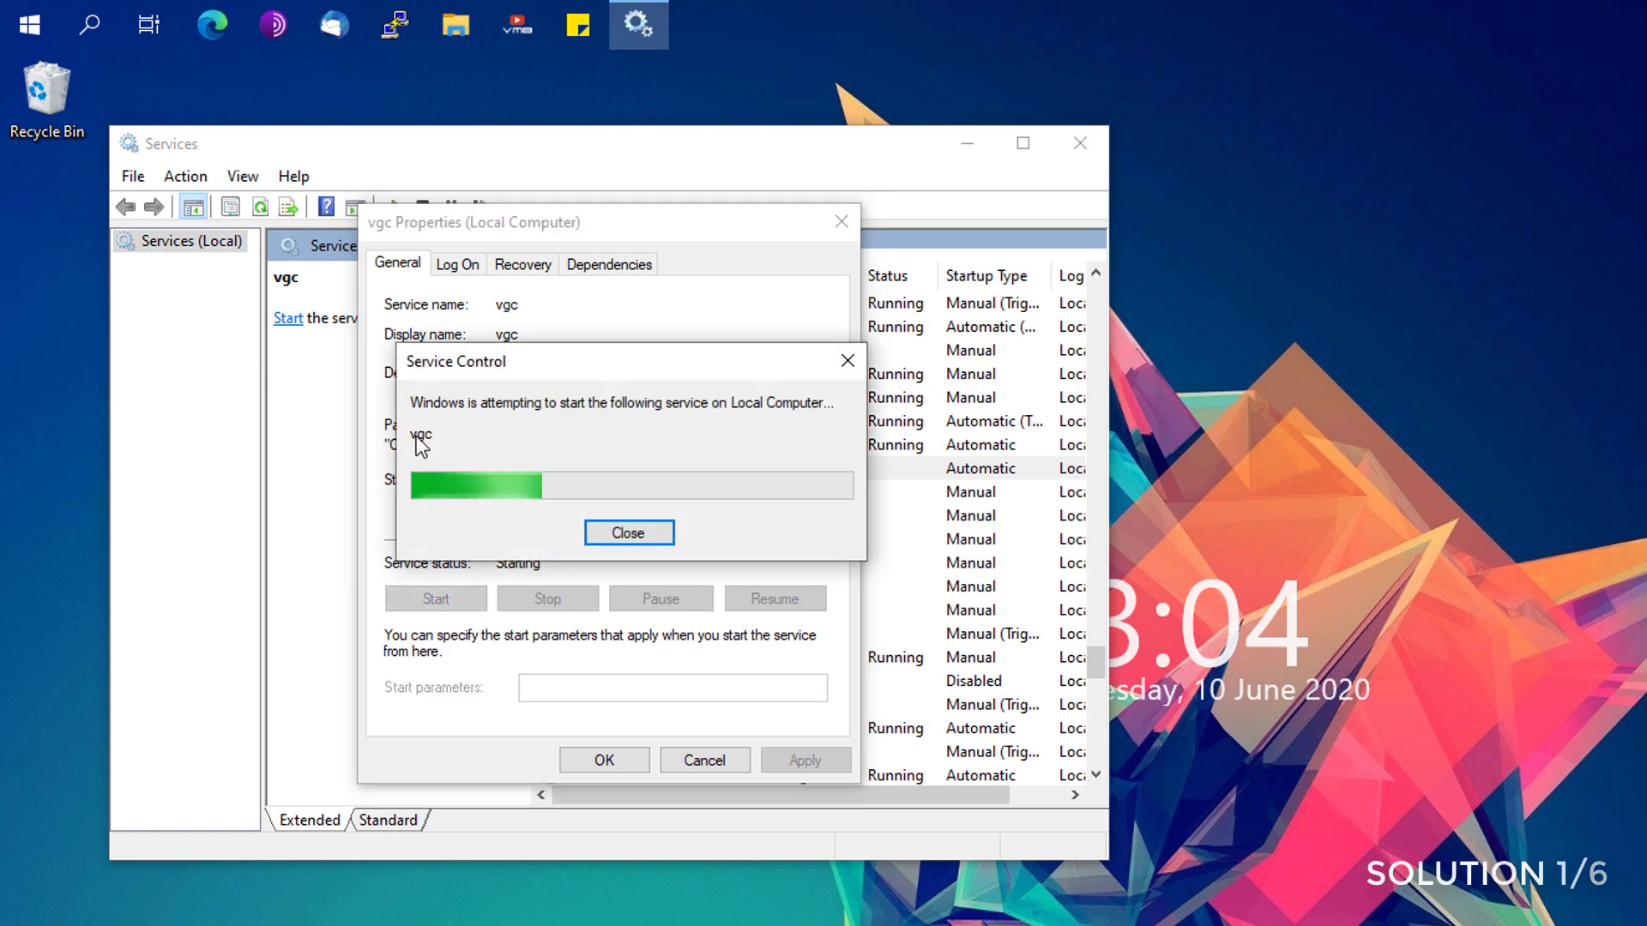
click(601, 761)
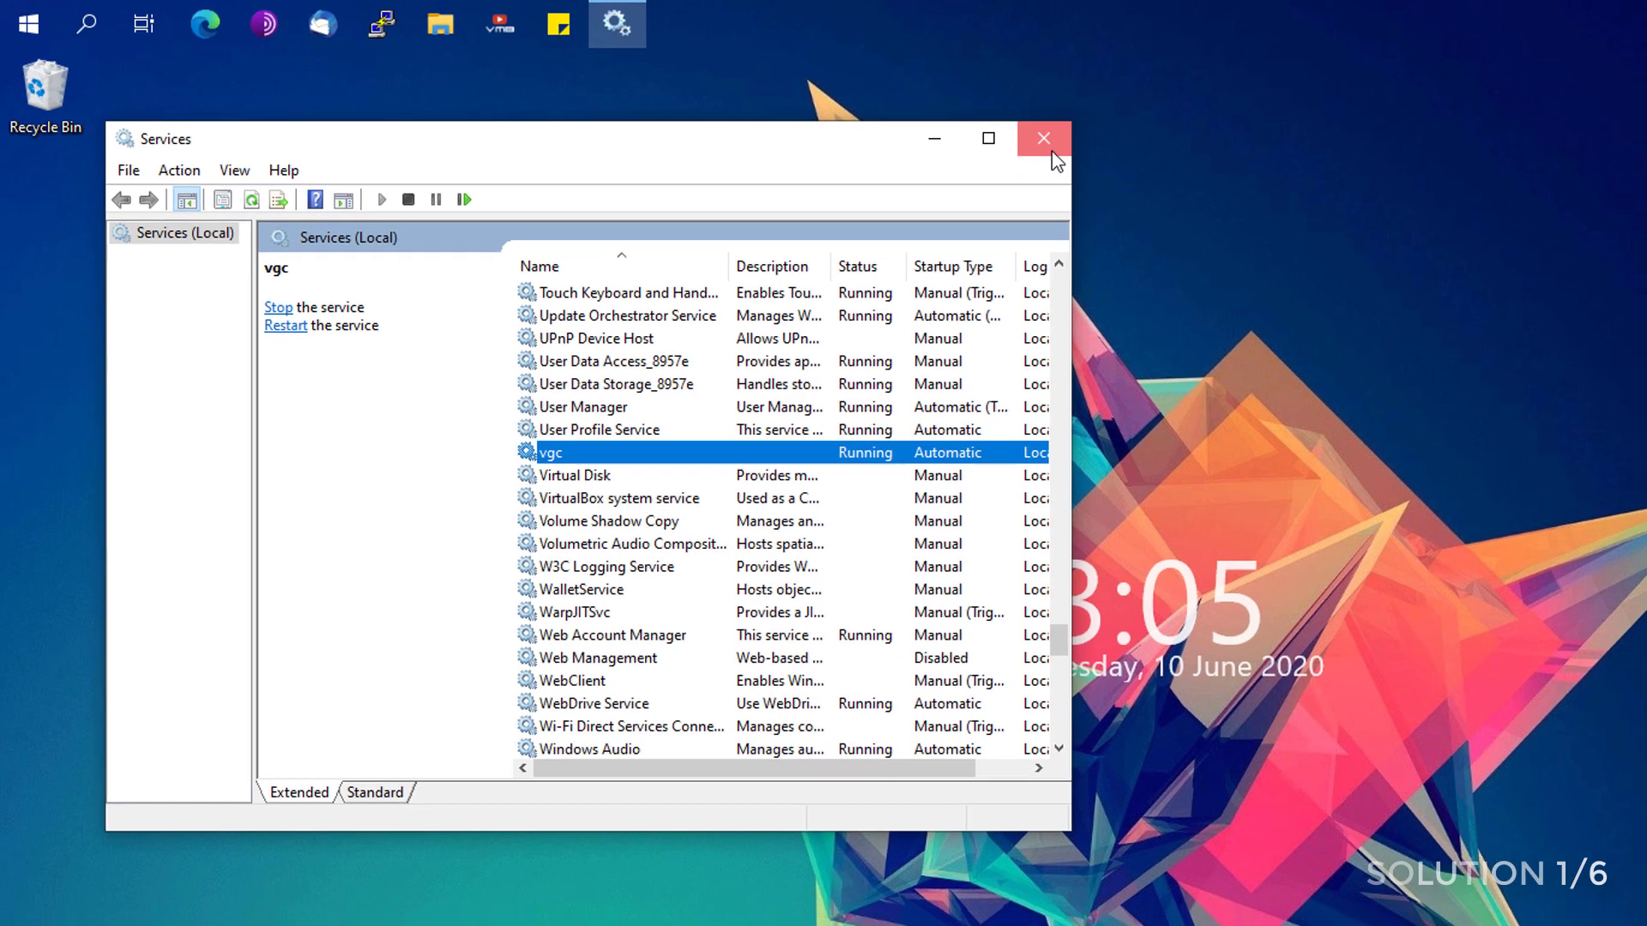
click(1081, 148)
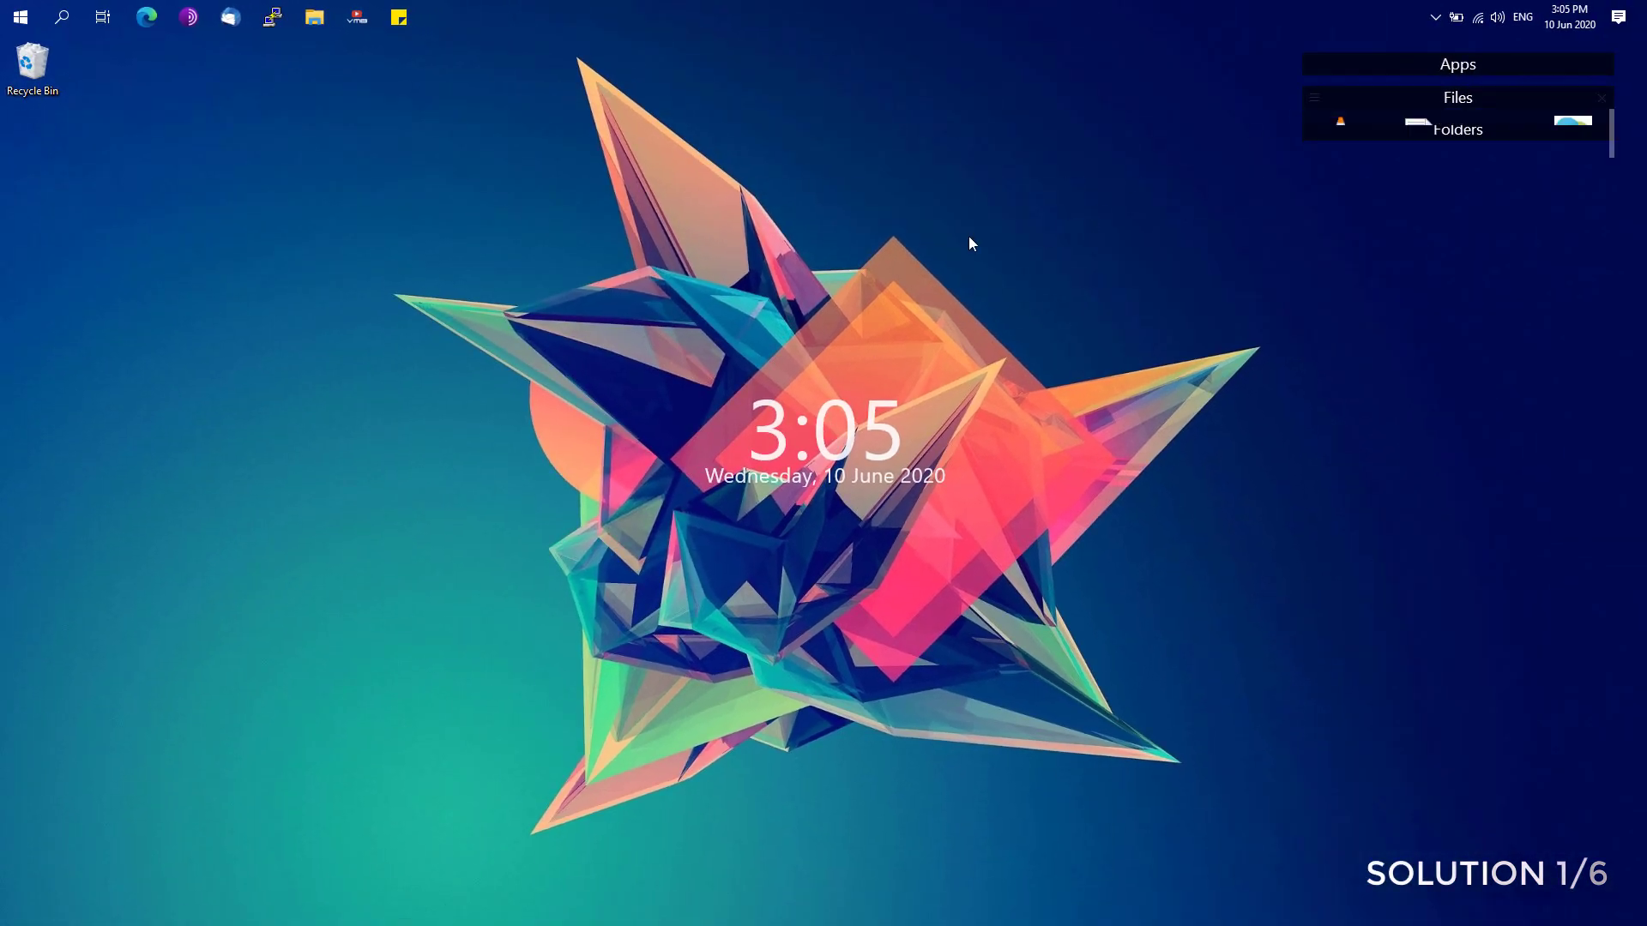
- Run sigverif from an administrator Command Prompt to launch File Signature Verification
mouse_move(1390, 65)
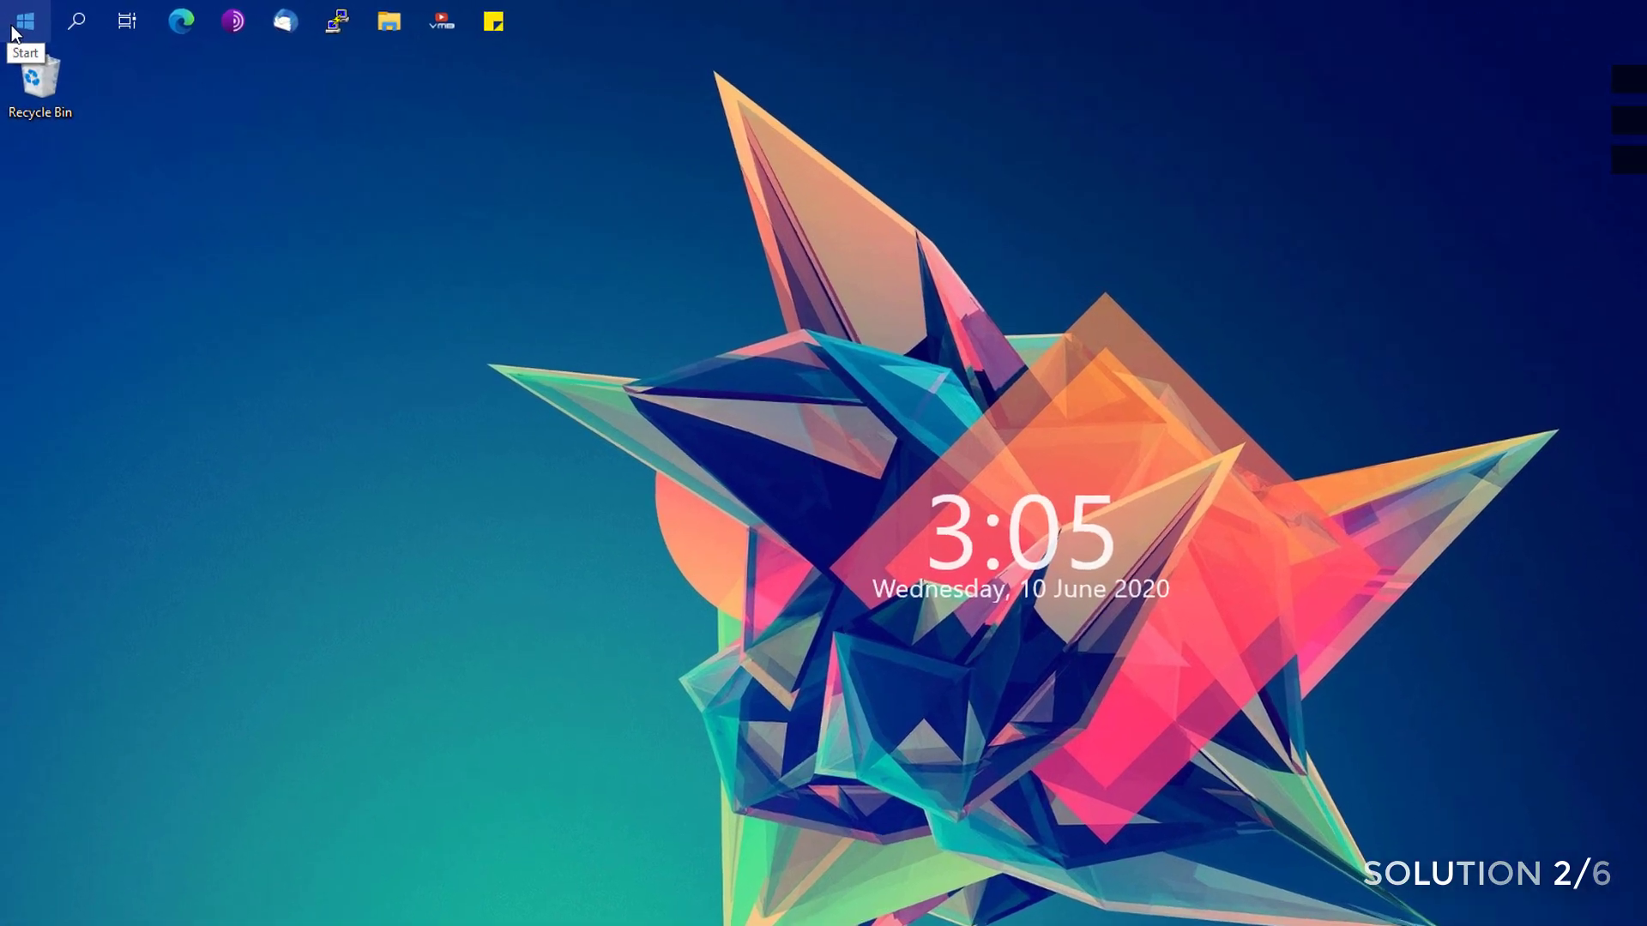
right_click(5, 23)
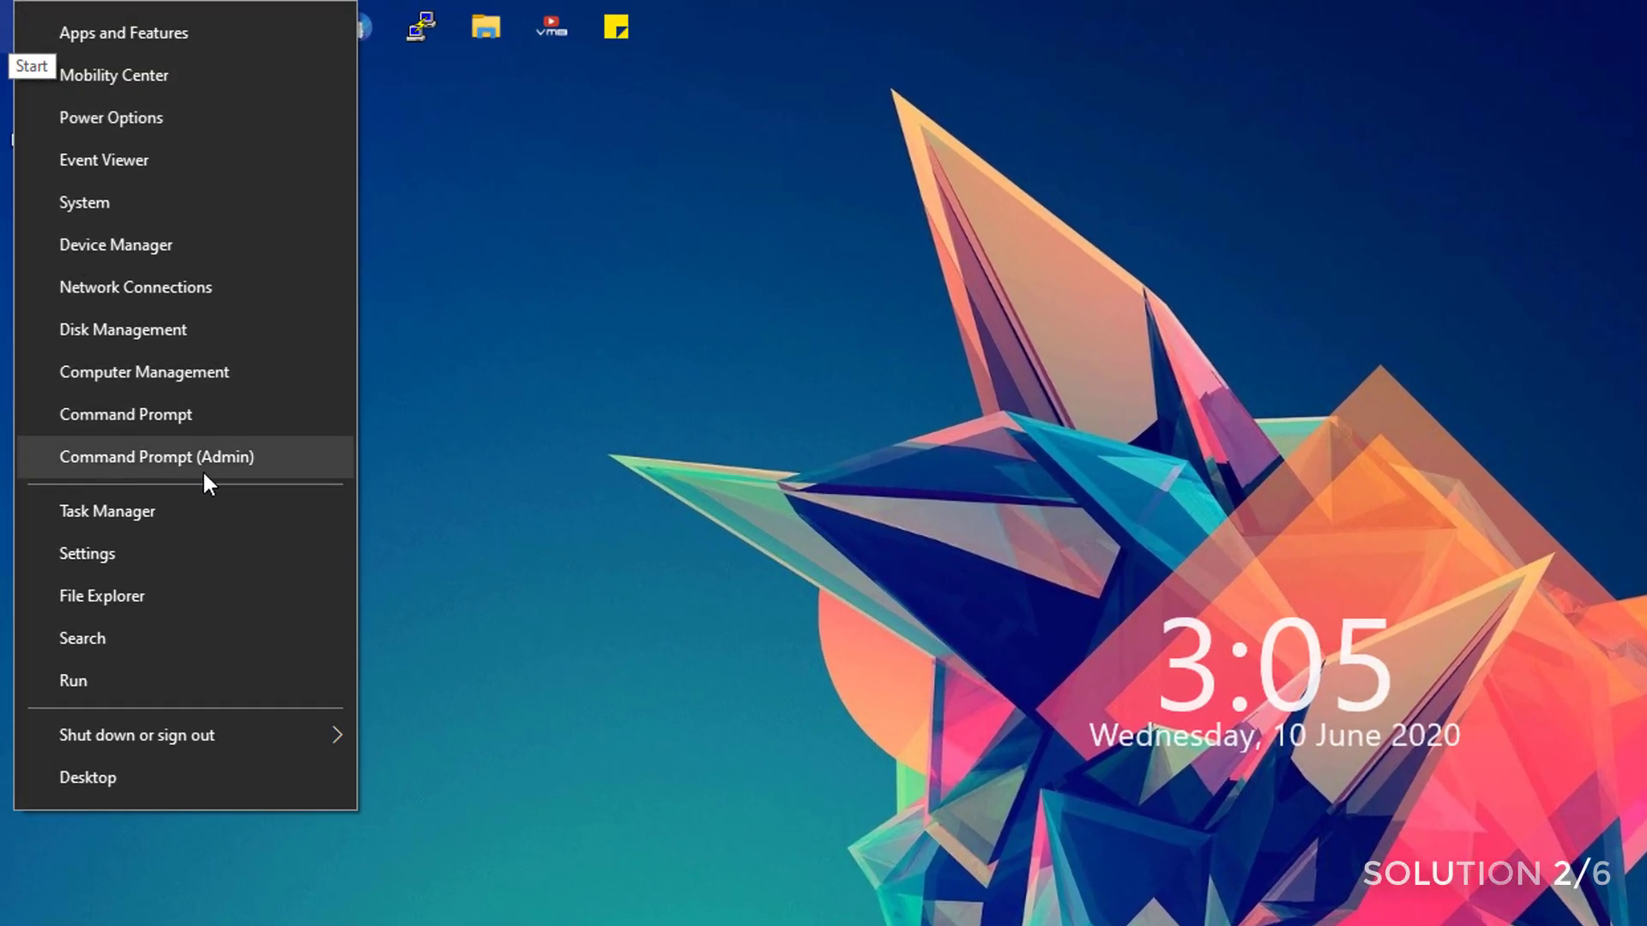
click(261, 456)
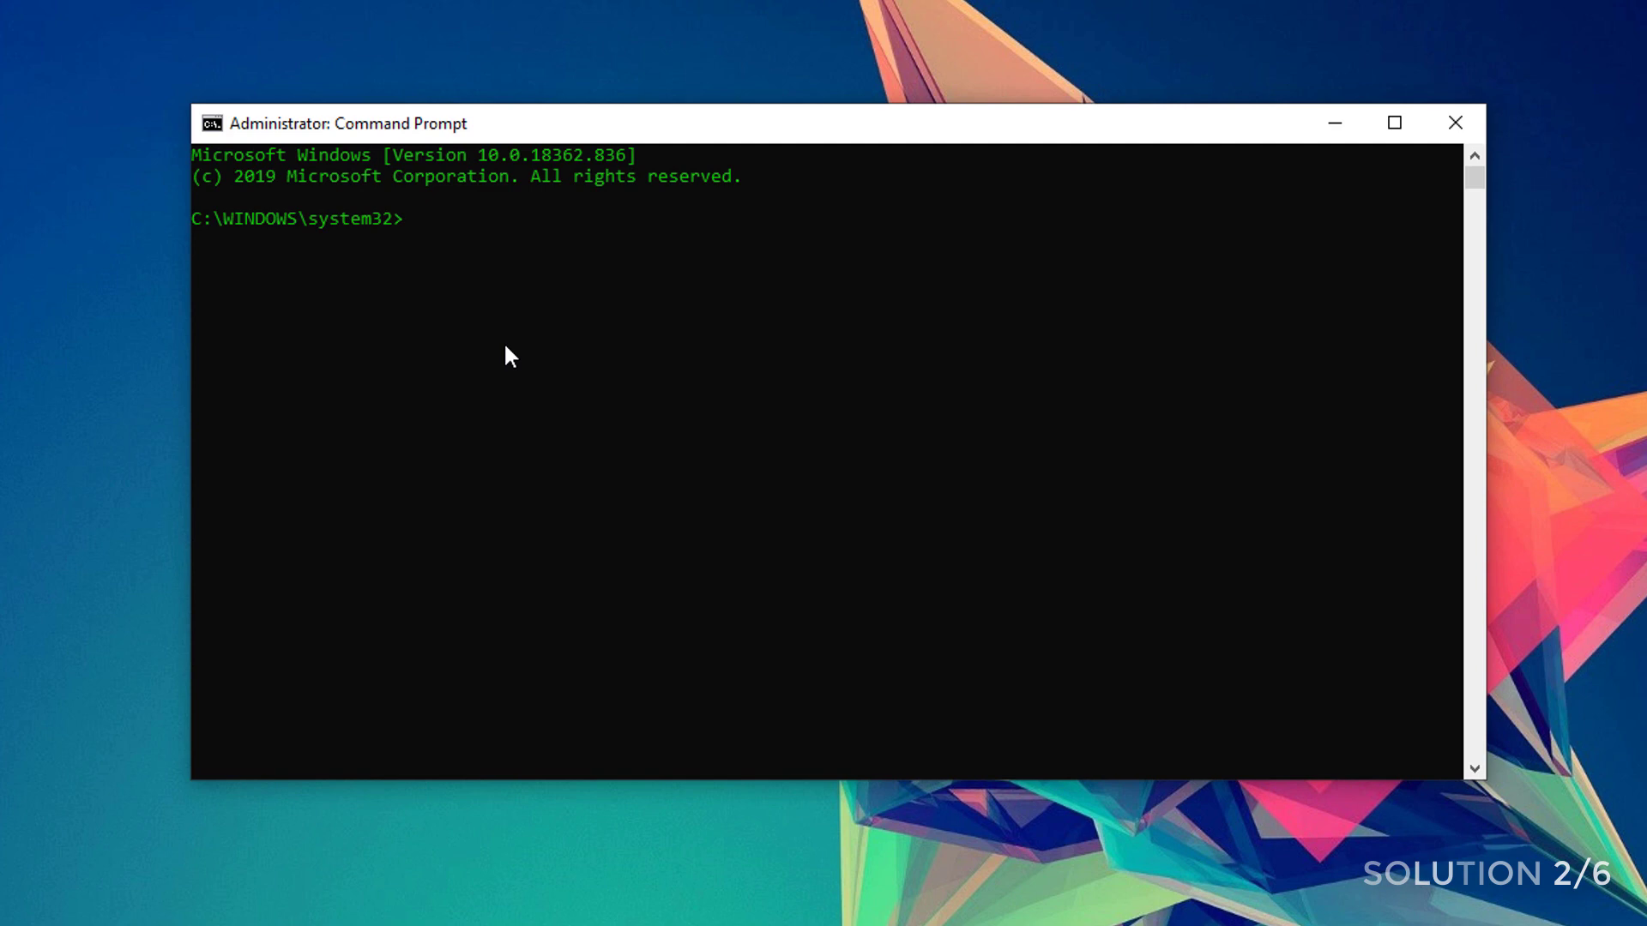
text(sigverif)
key(Return)
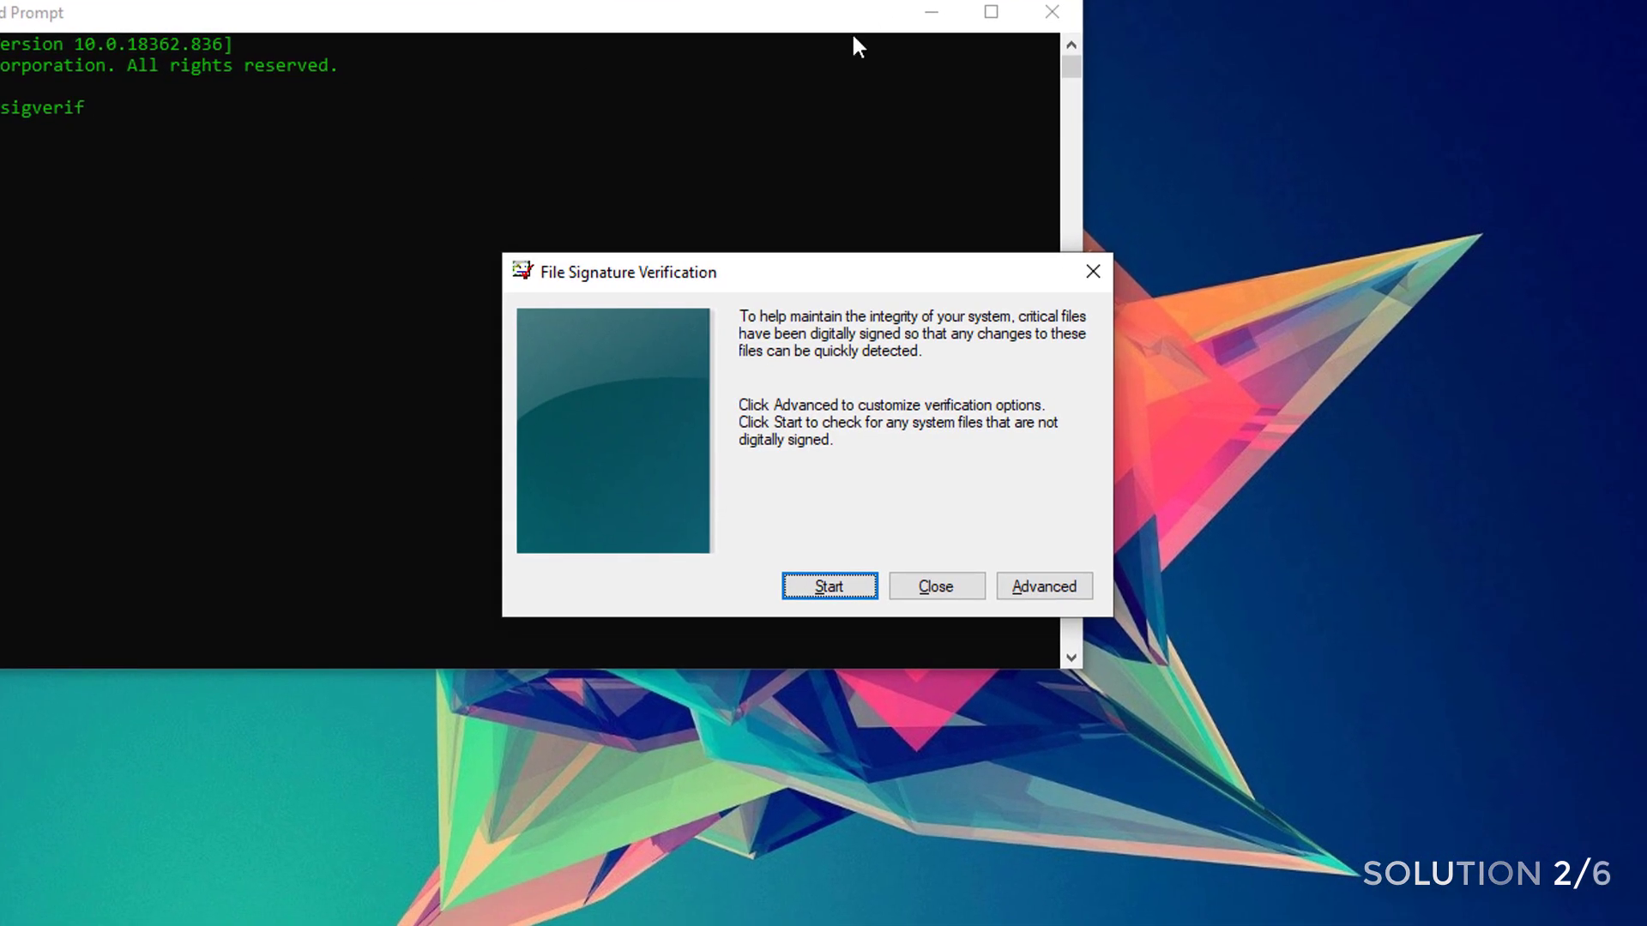
- Run the signature scan, dismiss the all-files-signed result, and close File Signature Verification
click(931, 12)
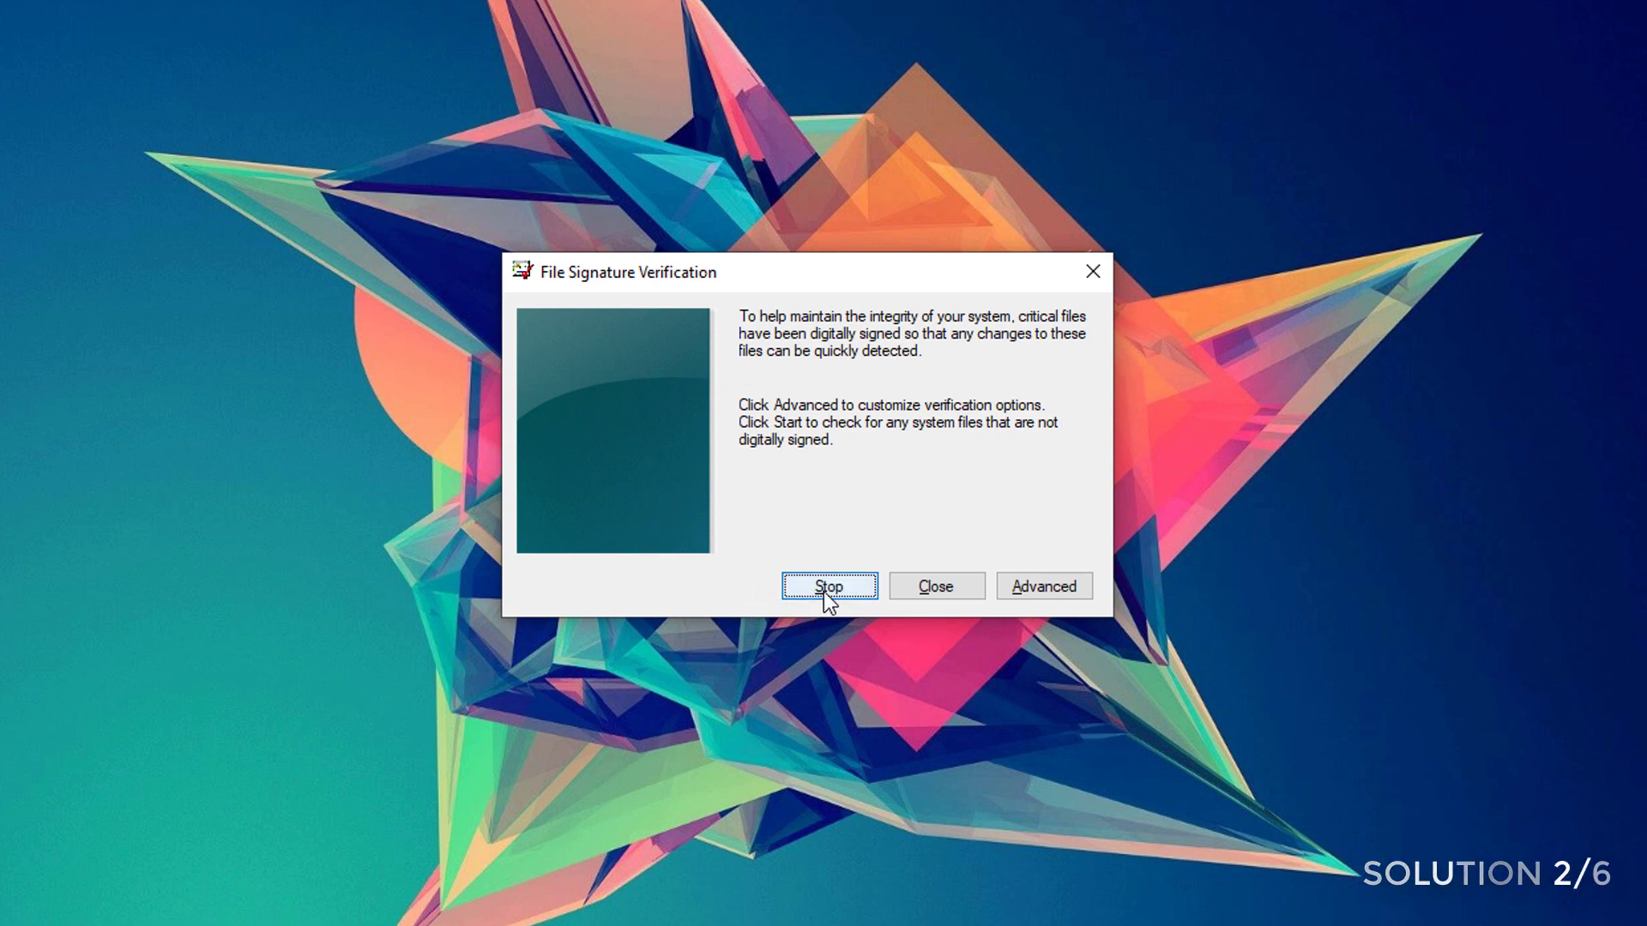
click(823, 592)
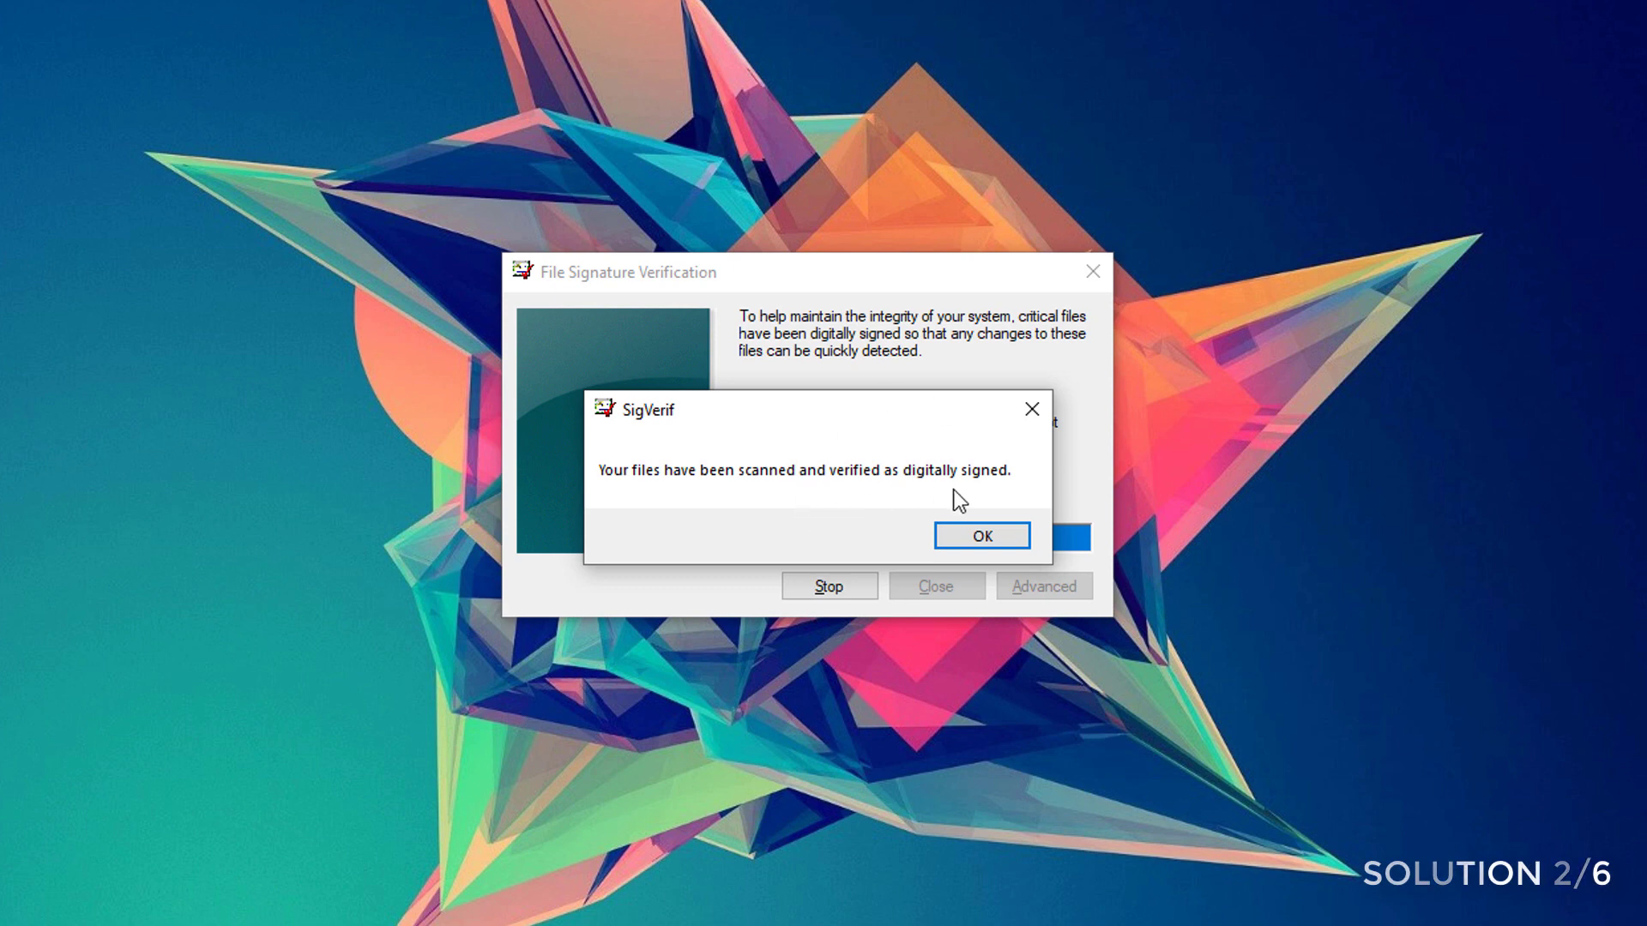
click(953, 541)
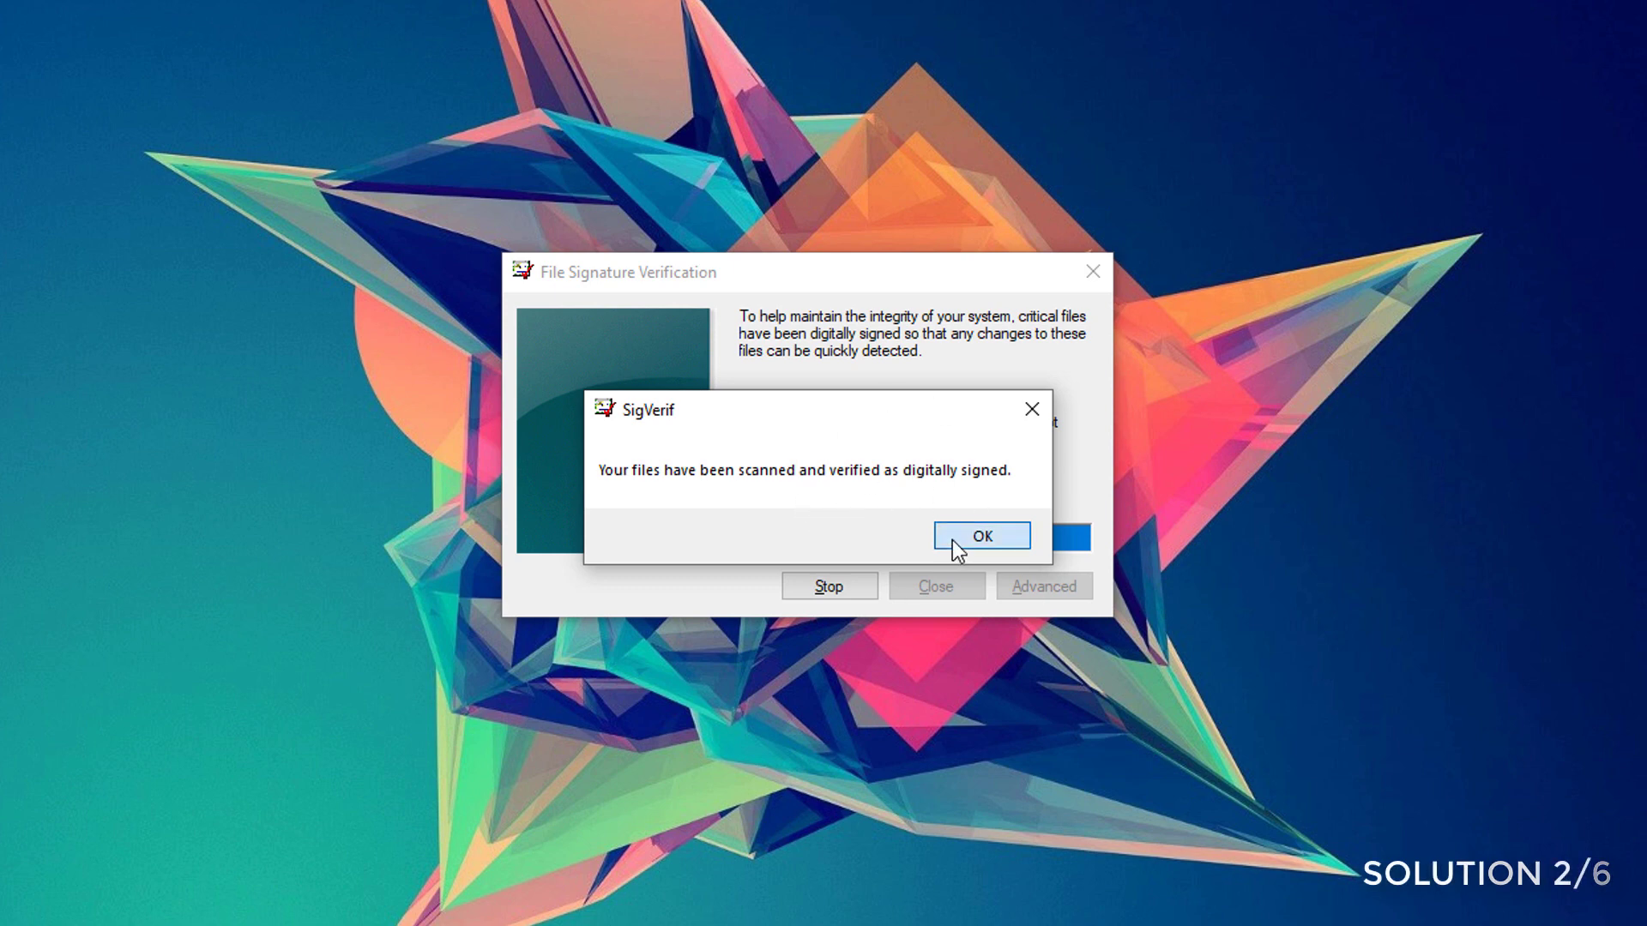
click(1093, 272)
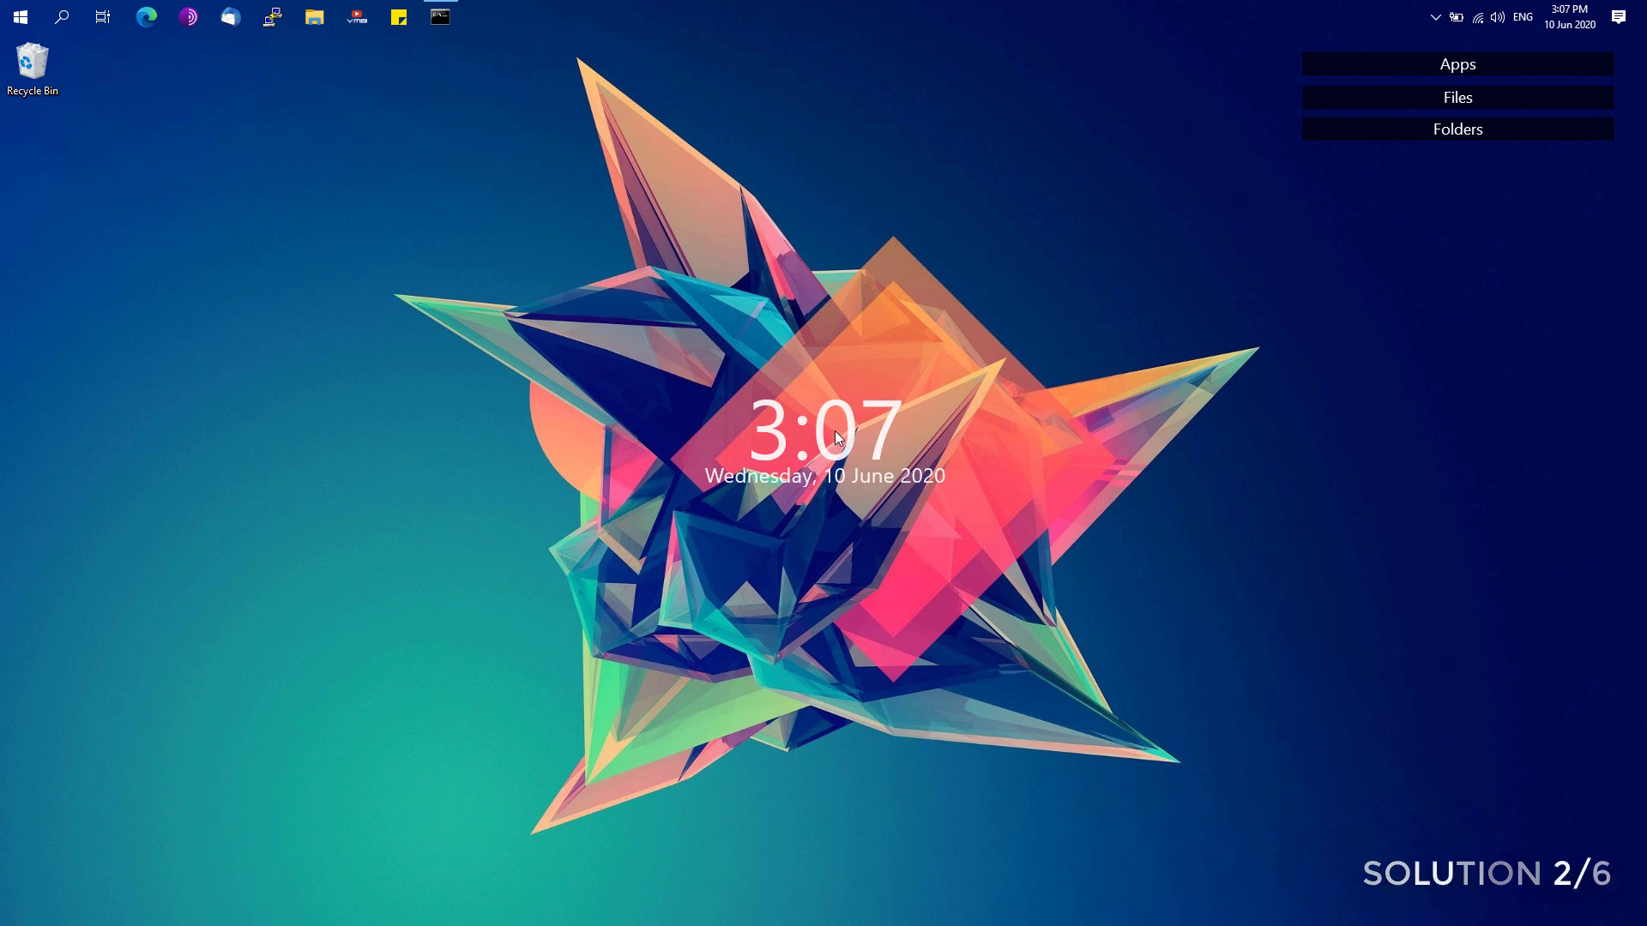
- In an admin Command Prompt, run 'bcdedit.exe /set testsigning off', then type 'bcdedit.exe /set nointegritychecks off'
right_click(20, 16)
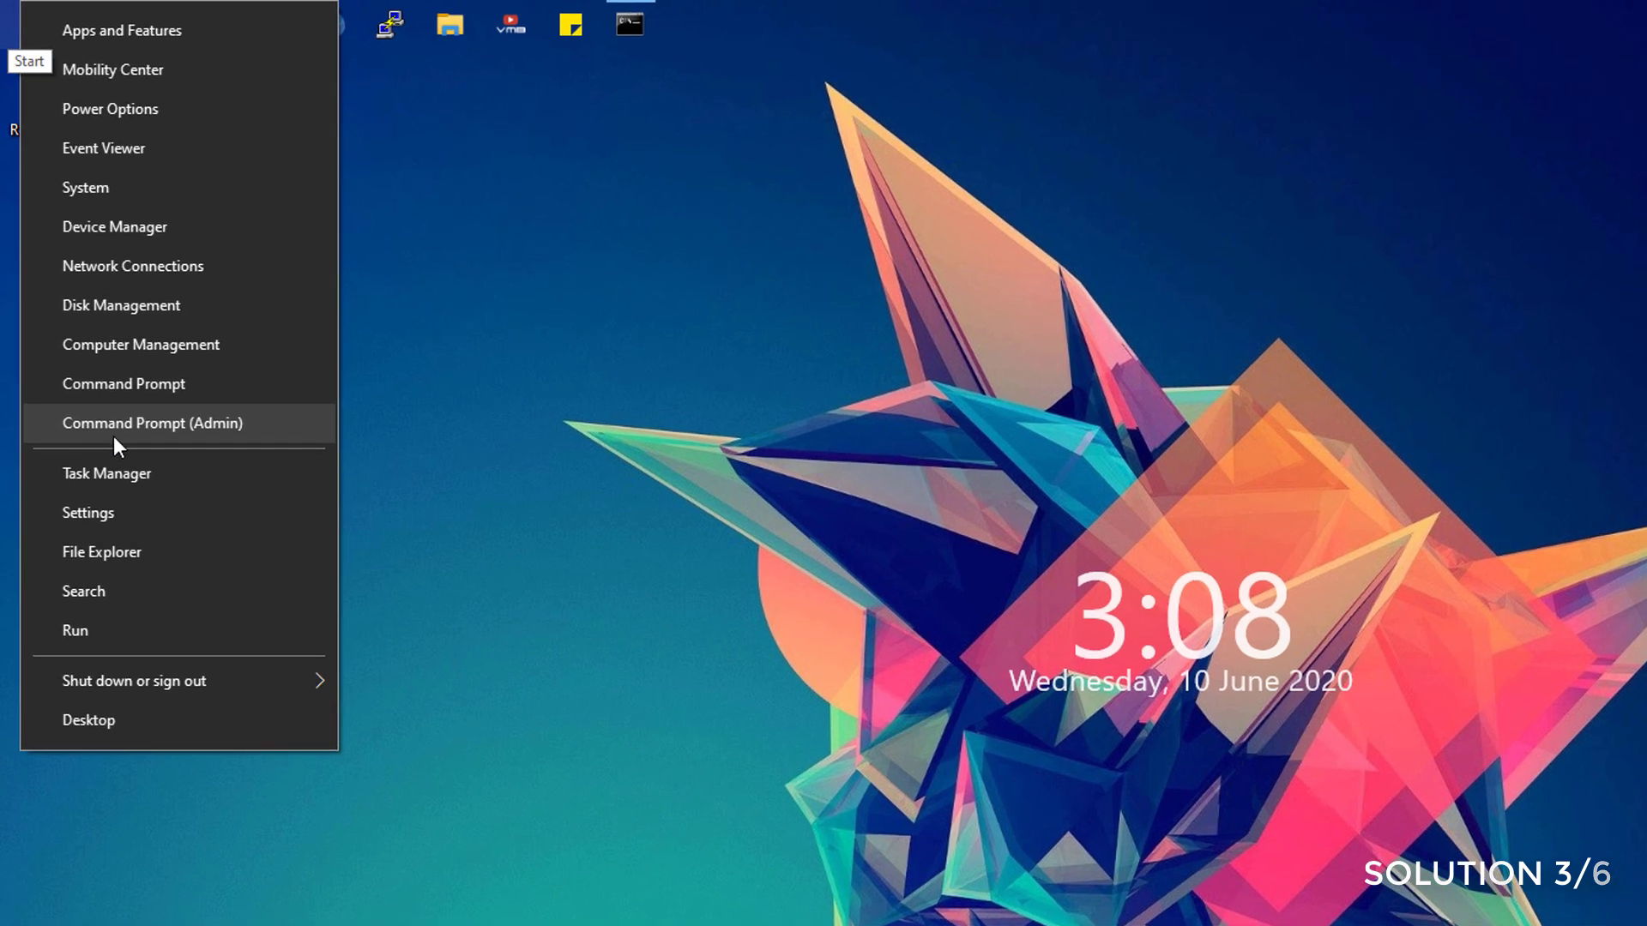
click(113, 434)
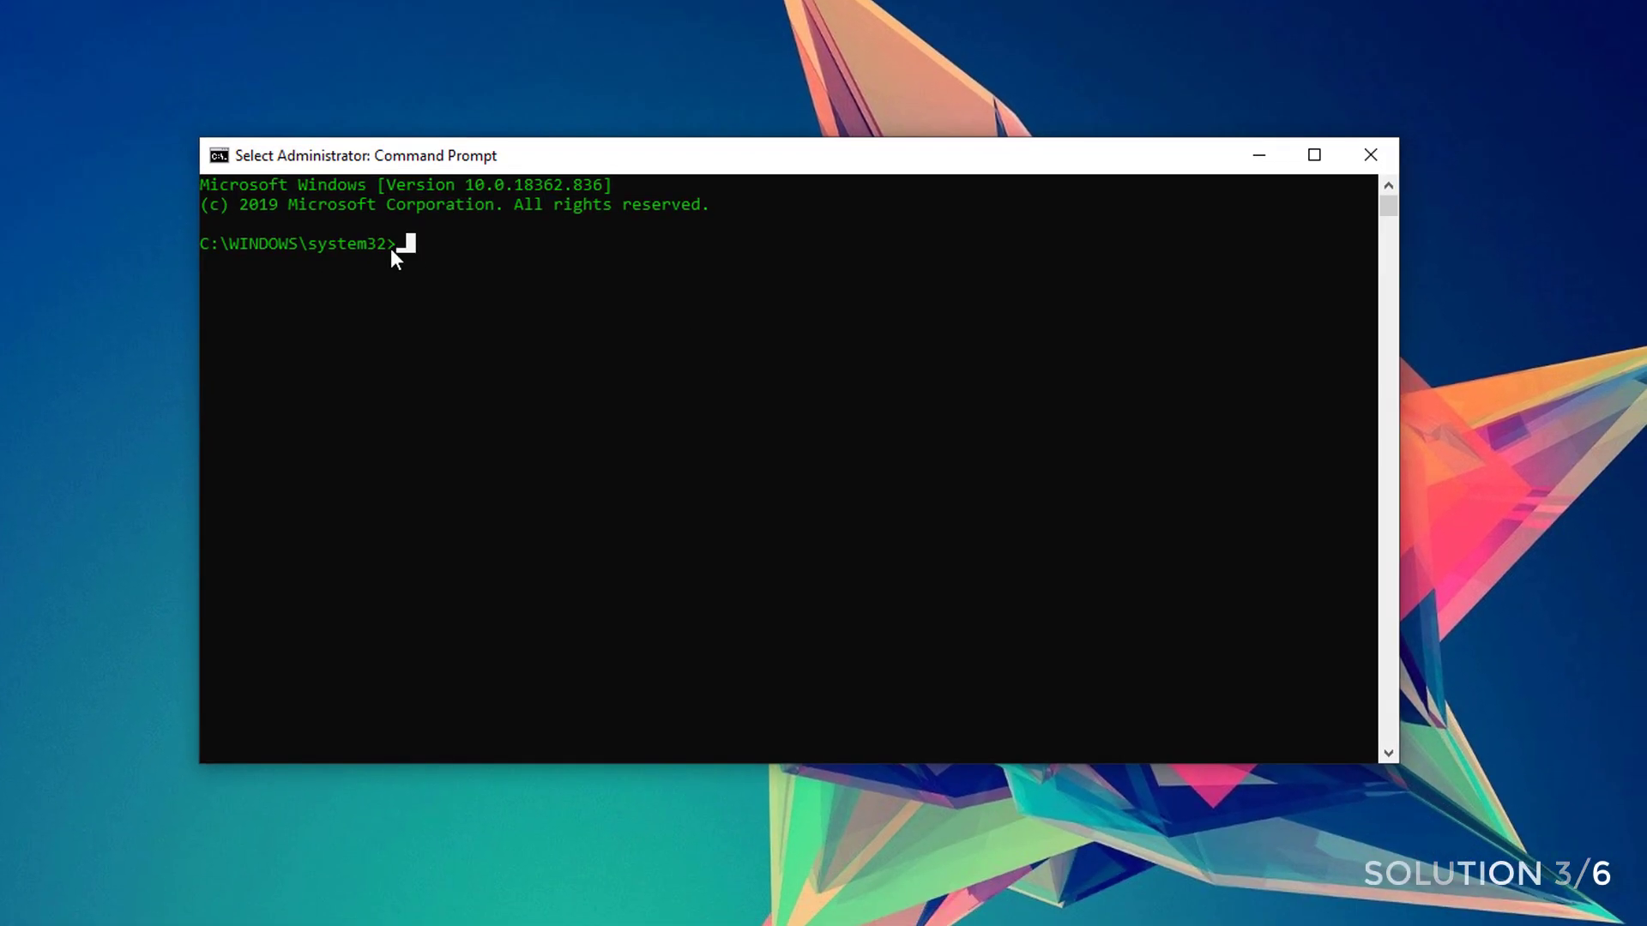
text(bcdedit)
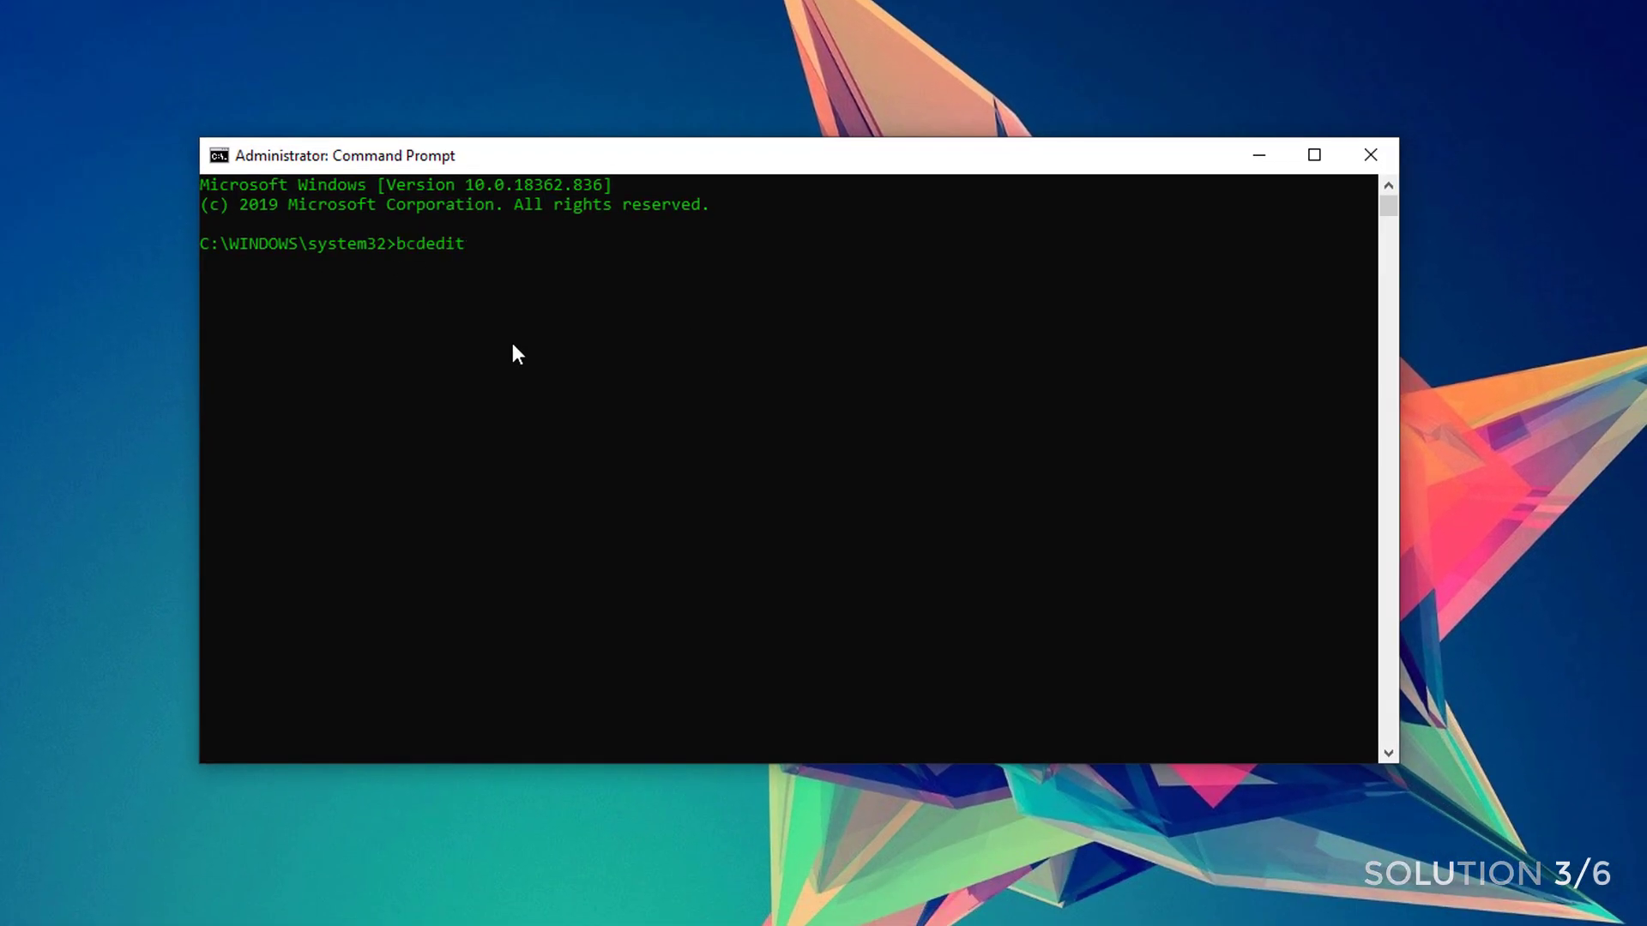
text(.exe /)
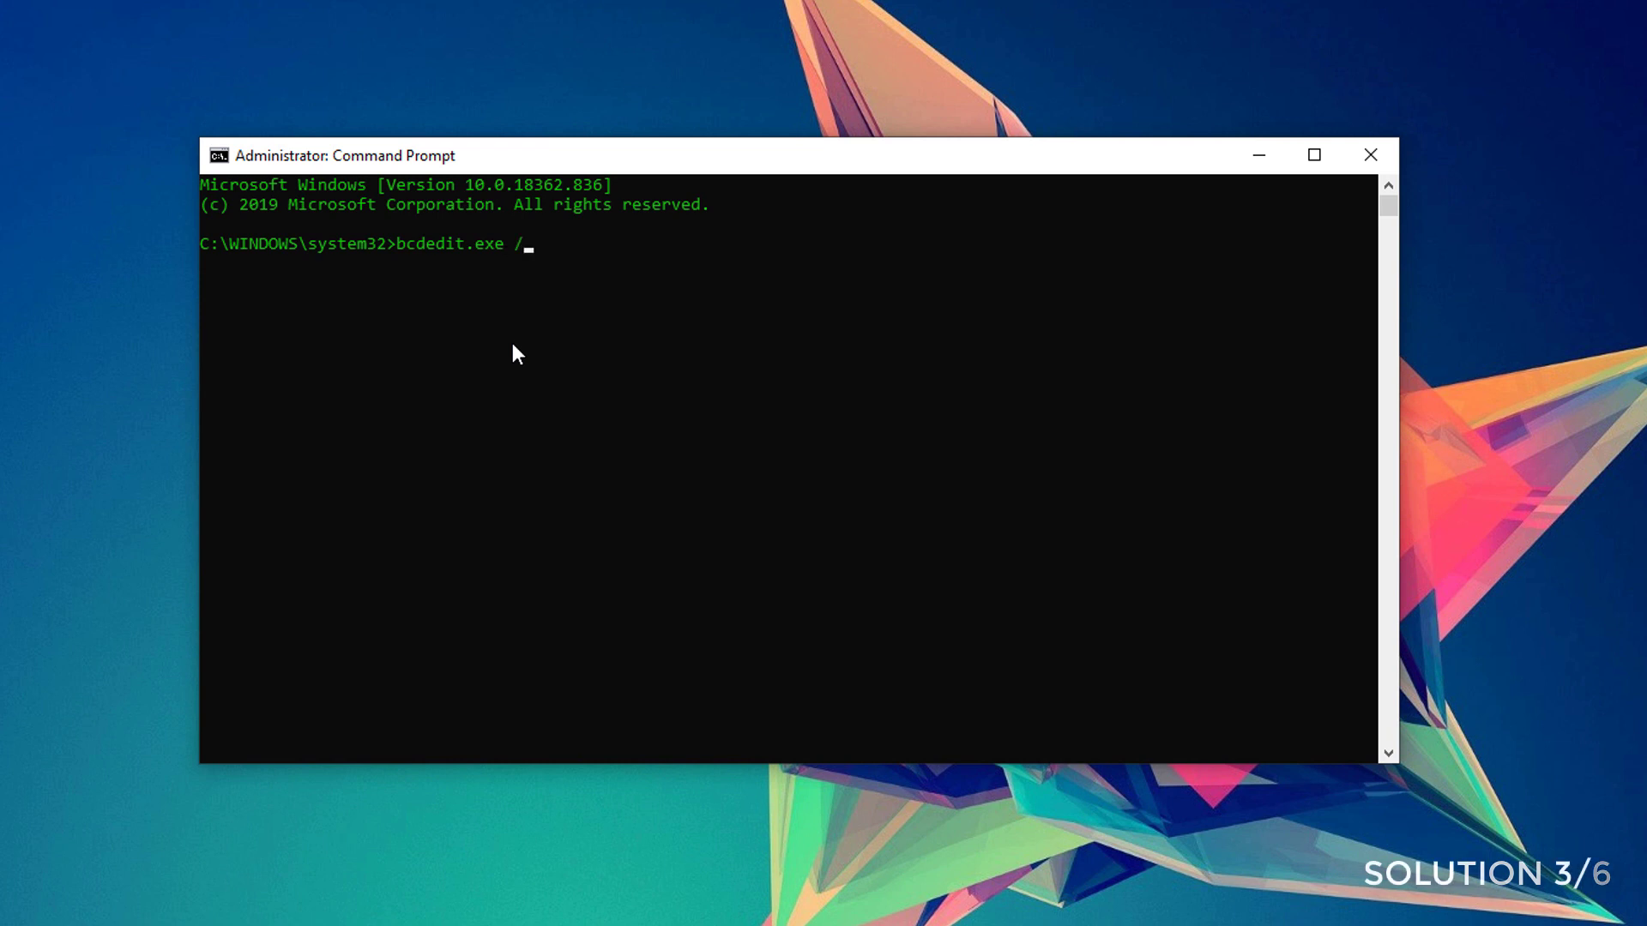
text(set tes)
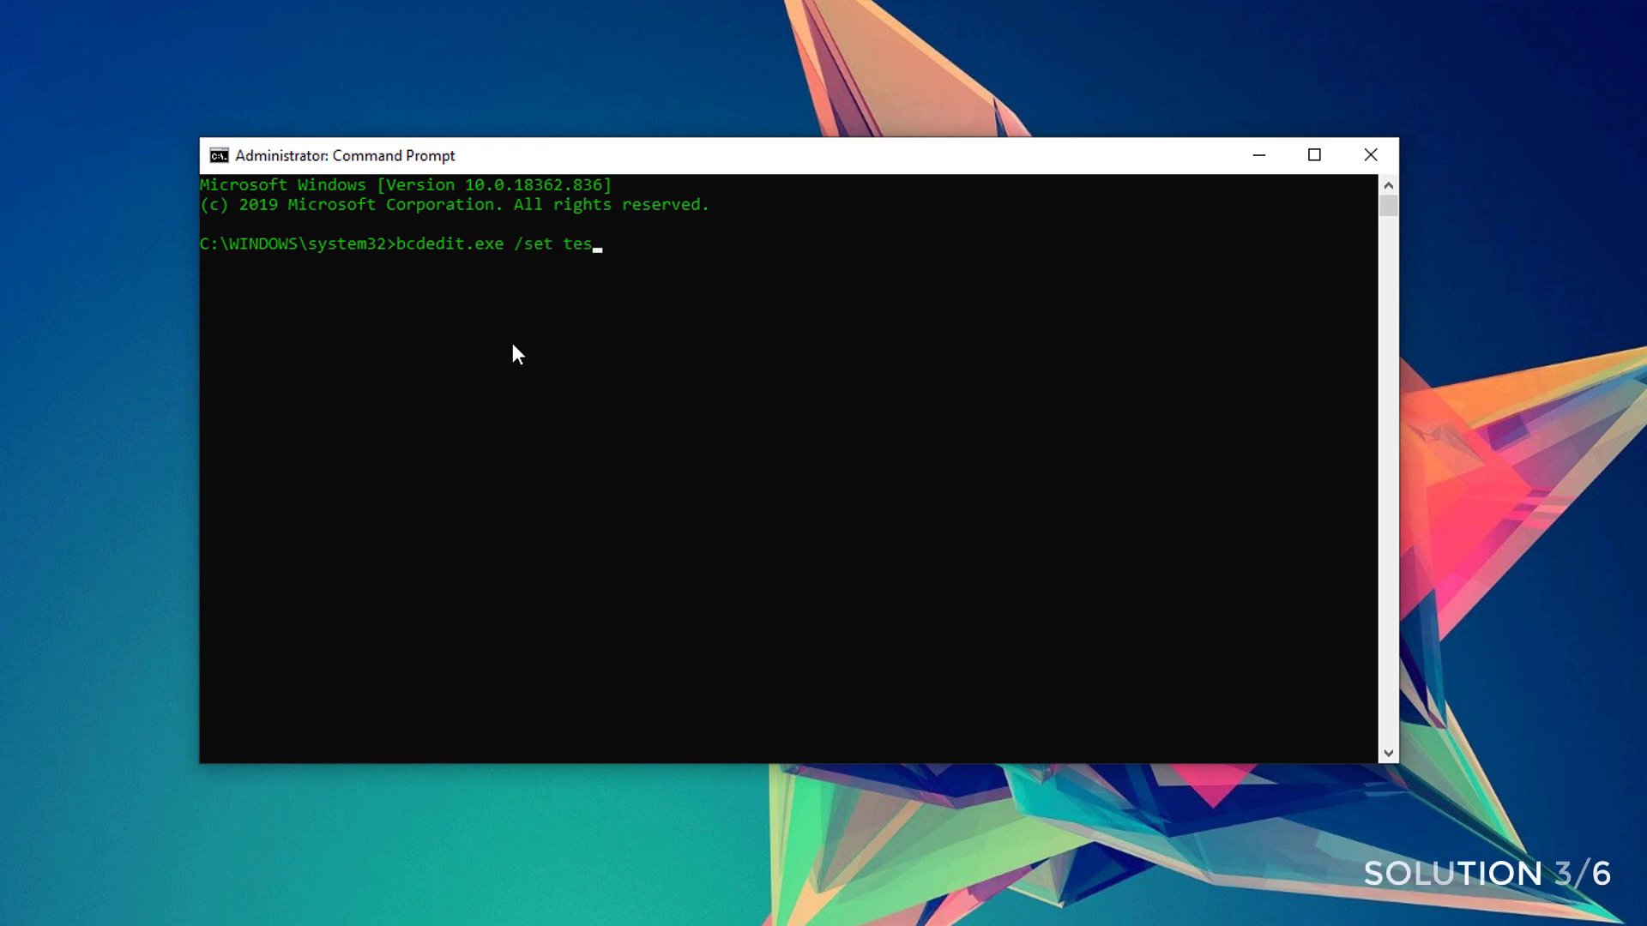
text(tsigning off)
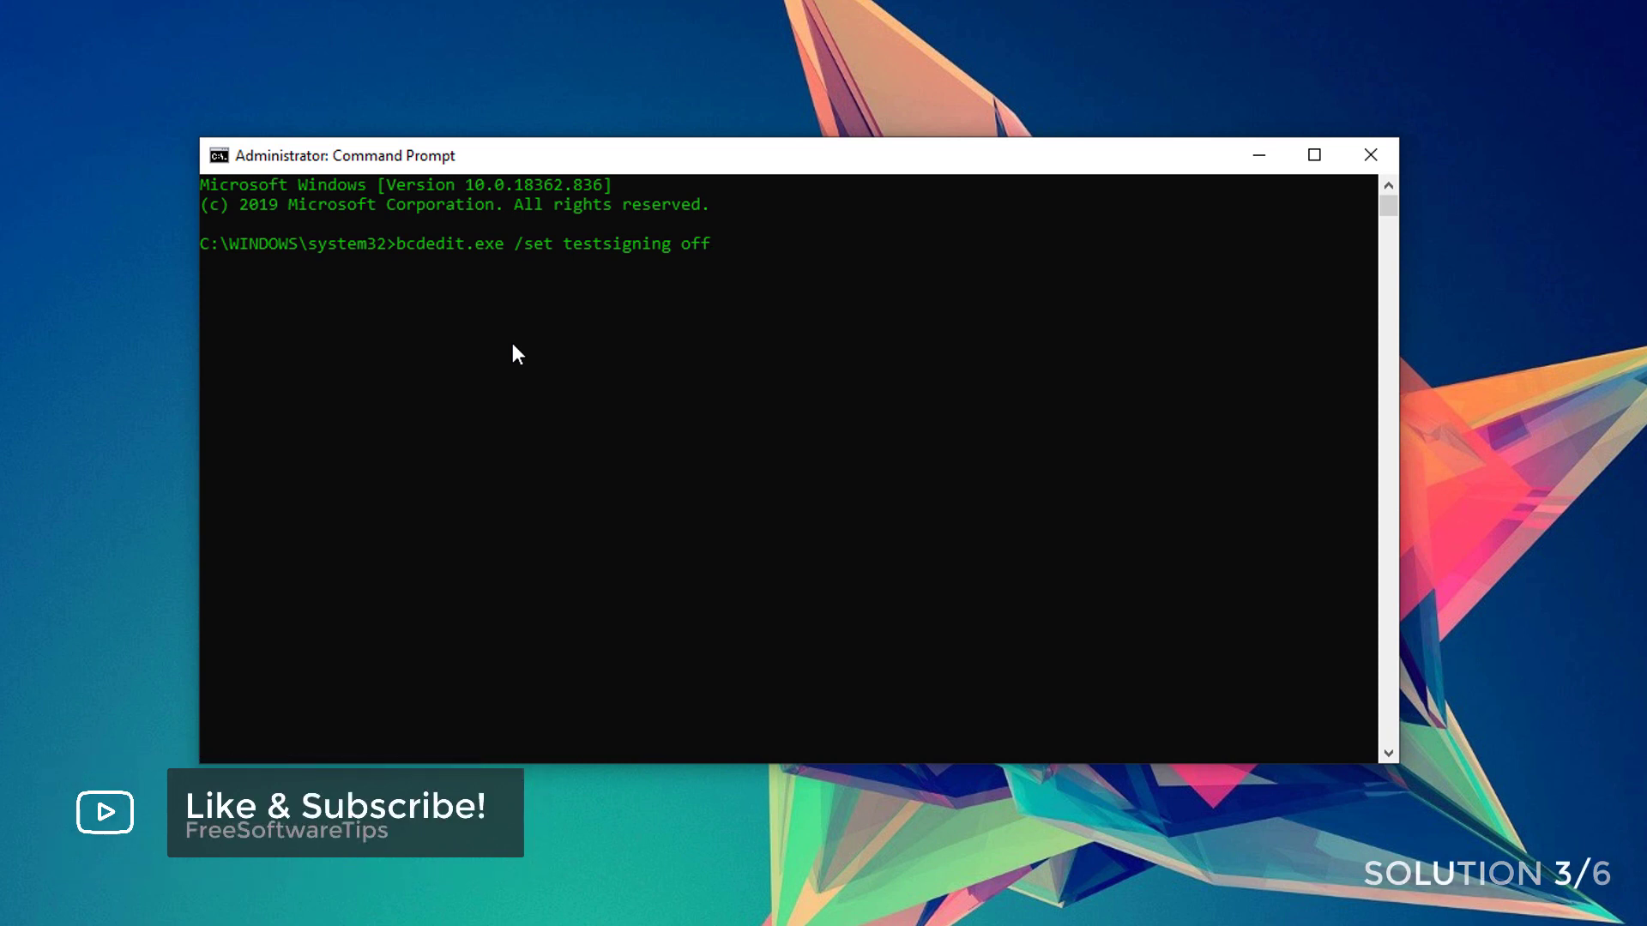
key(Return)
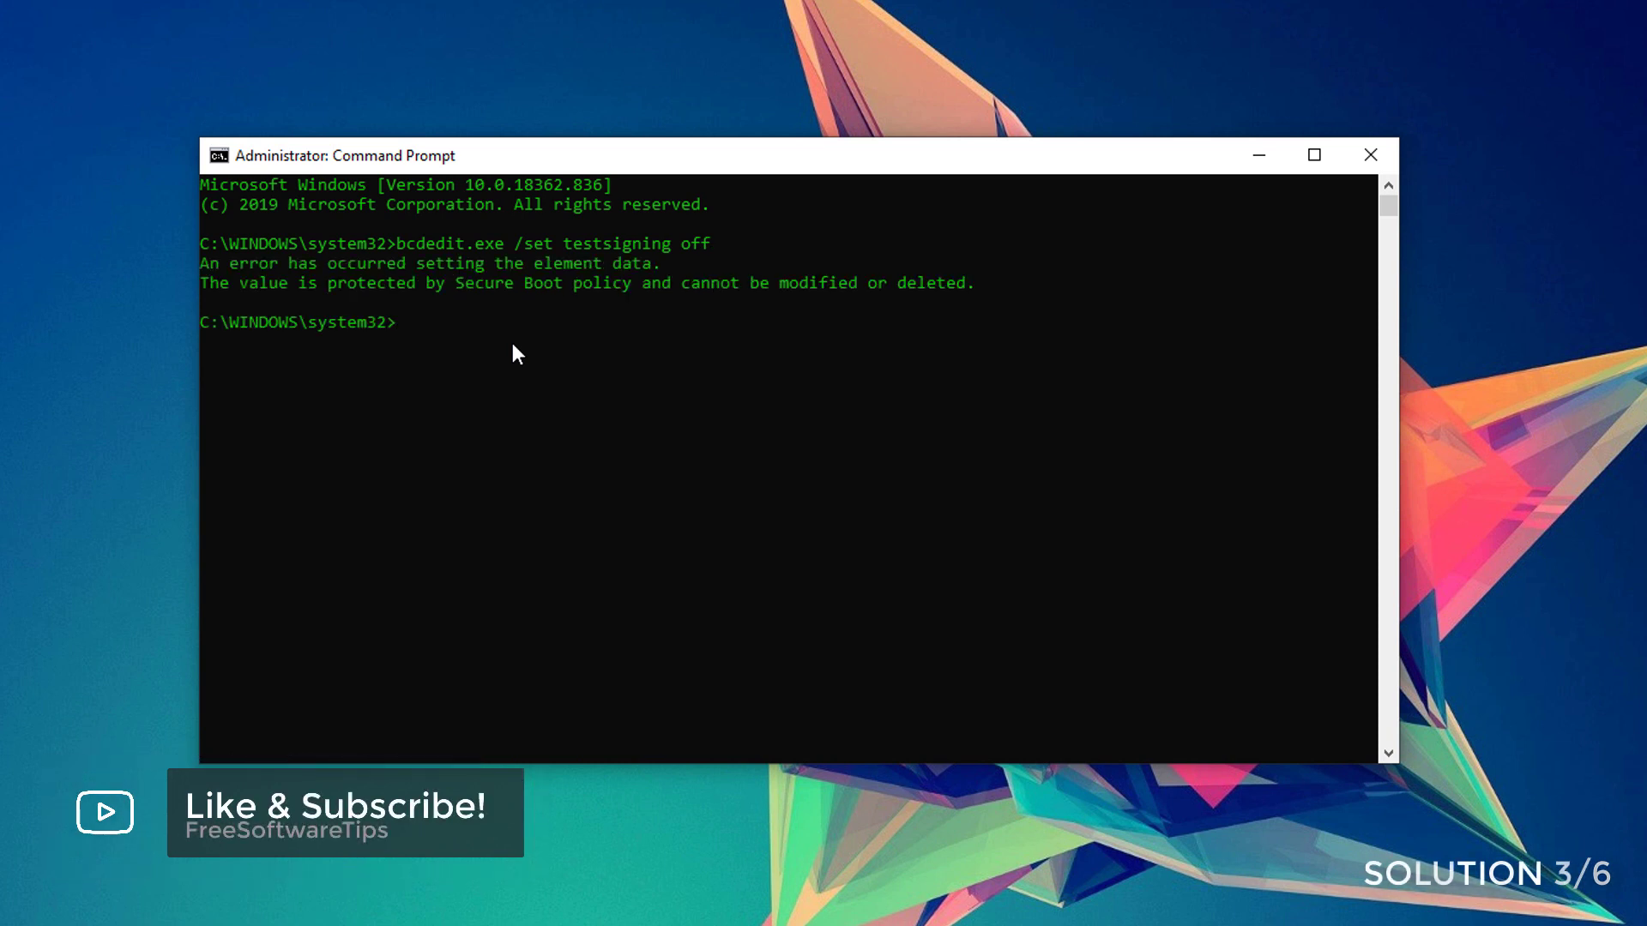
- Run 'bcdedit.exe /set nointegritychecks off' and copy the Secure Boot error it returns
text(bcdedit.exe /set nointegri)
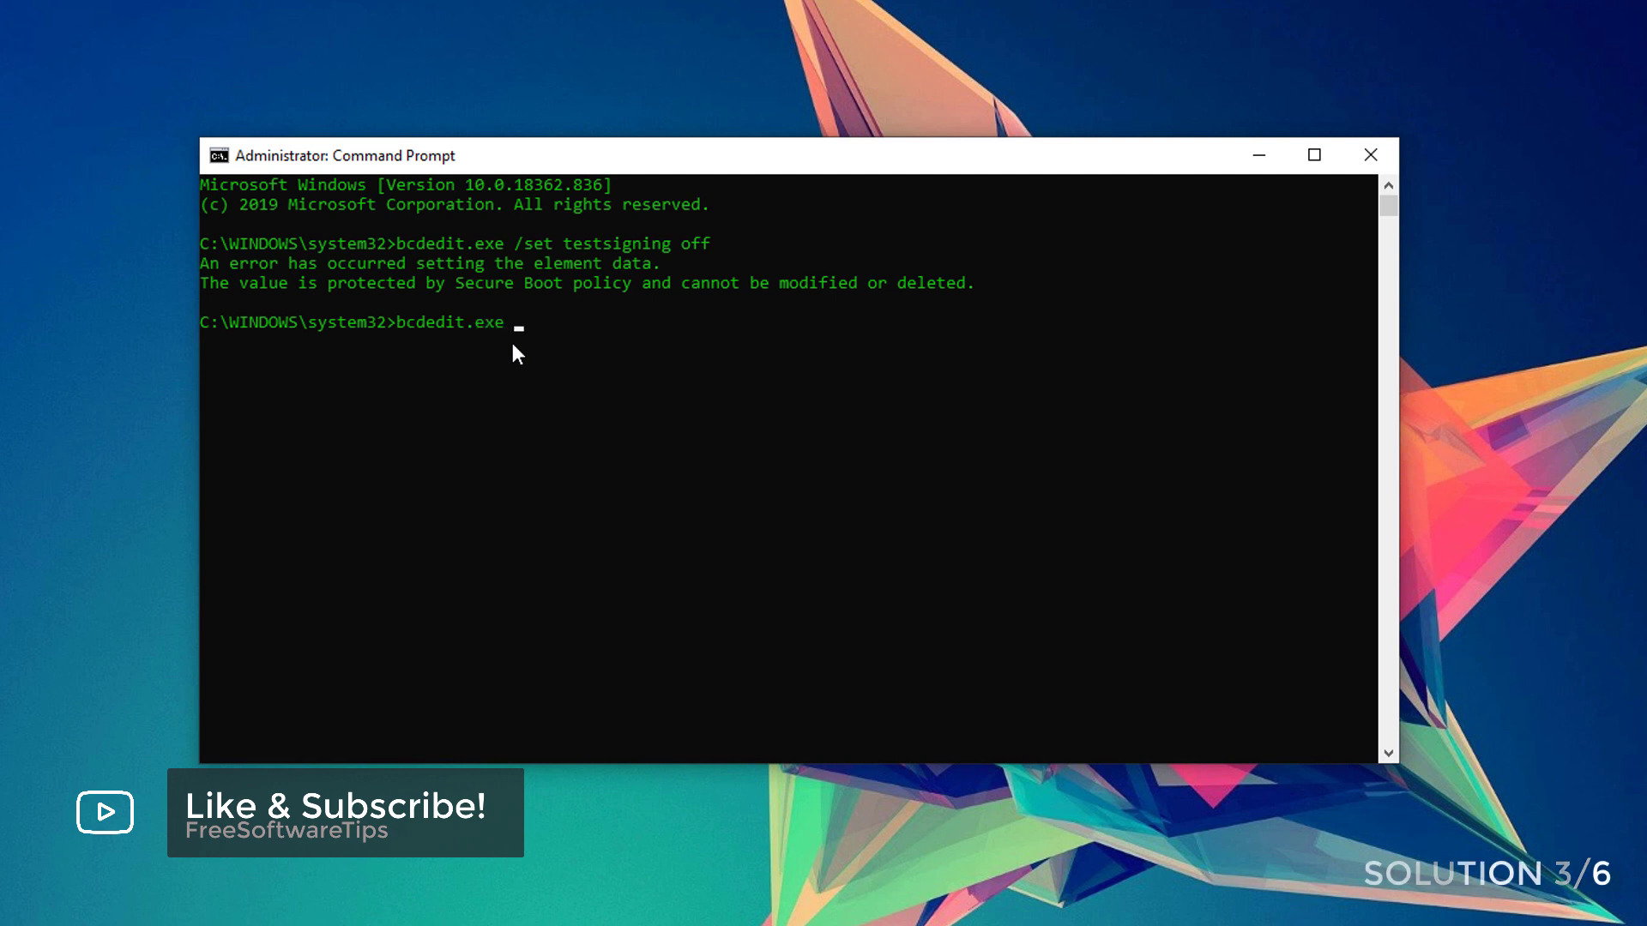
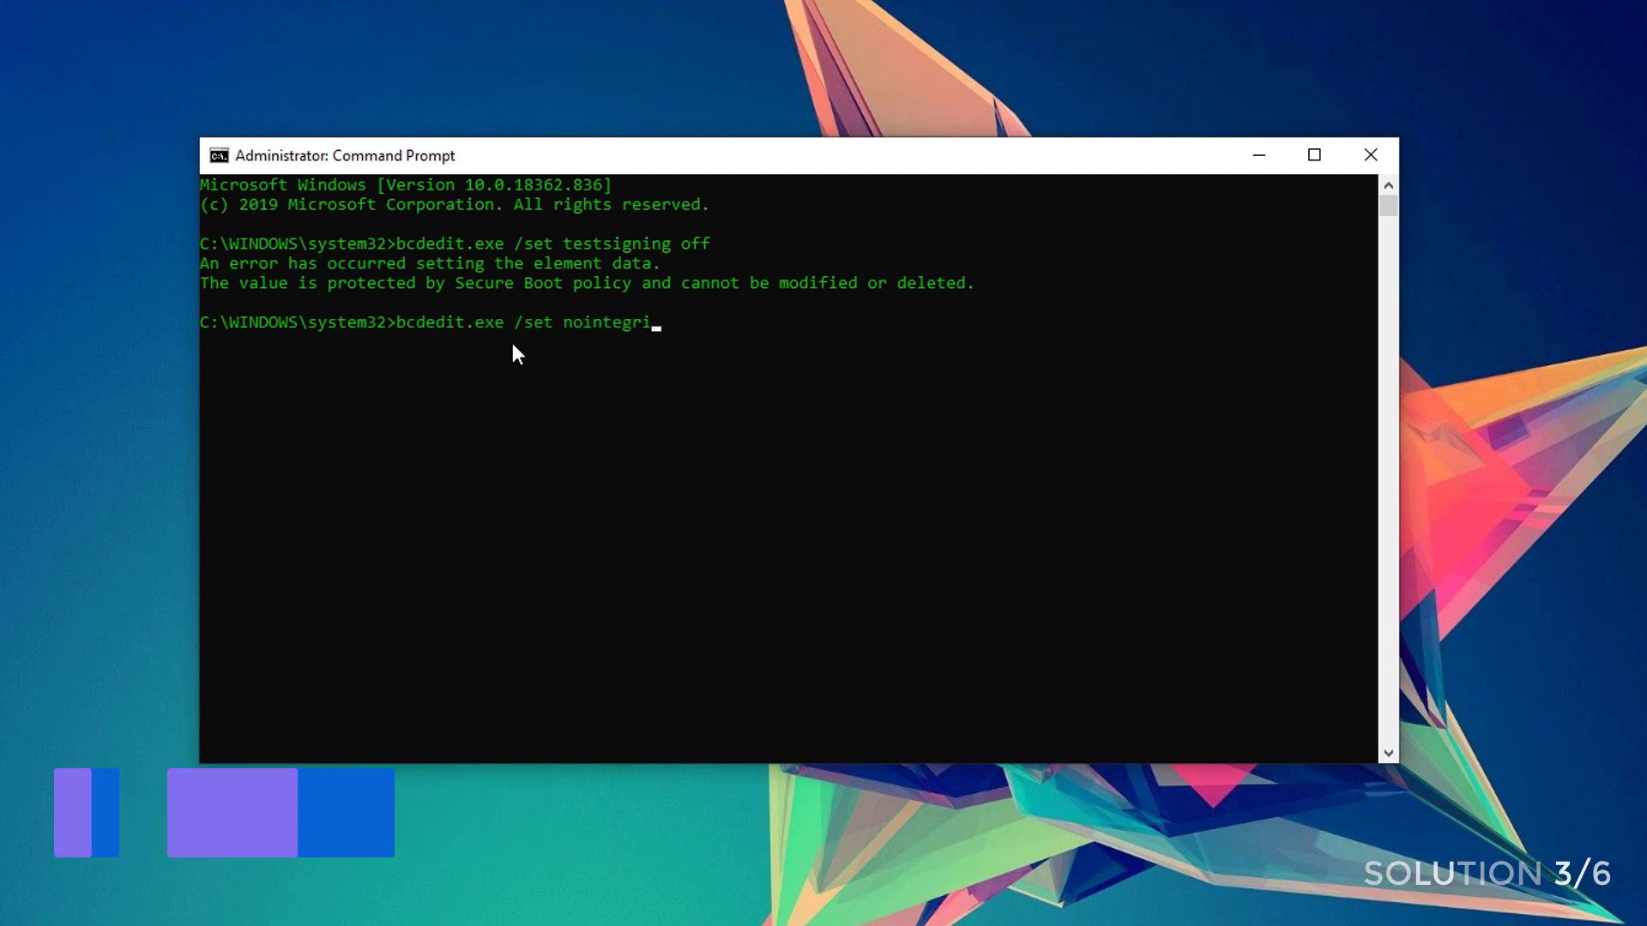
- In an admin Command Prompt, run 'bcdedit.exe /set testsigning off', then type 'bcdedit.exe /set nointegritychecks off'
- Run 'bcdedit.exe /set nointegritychecks off' and copy the Secure Boot error it returns
text(tychecks off)
key(Return)
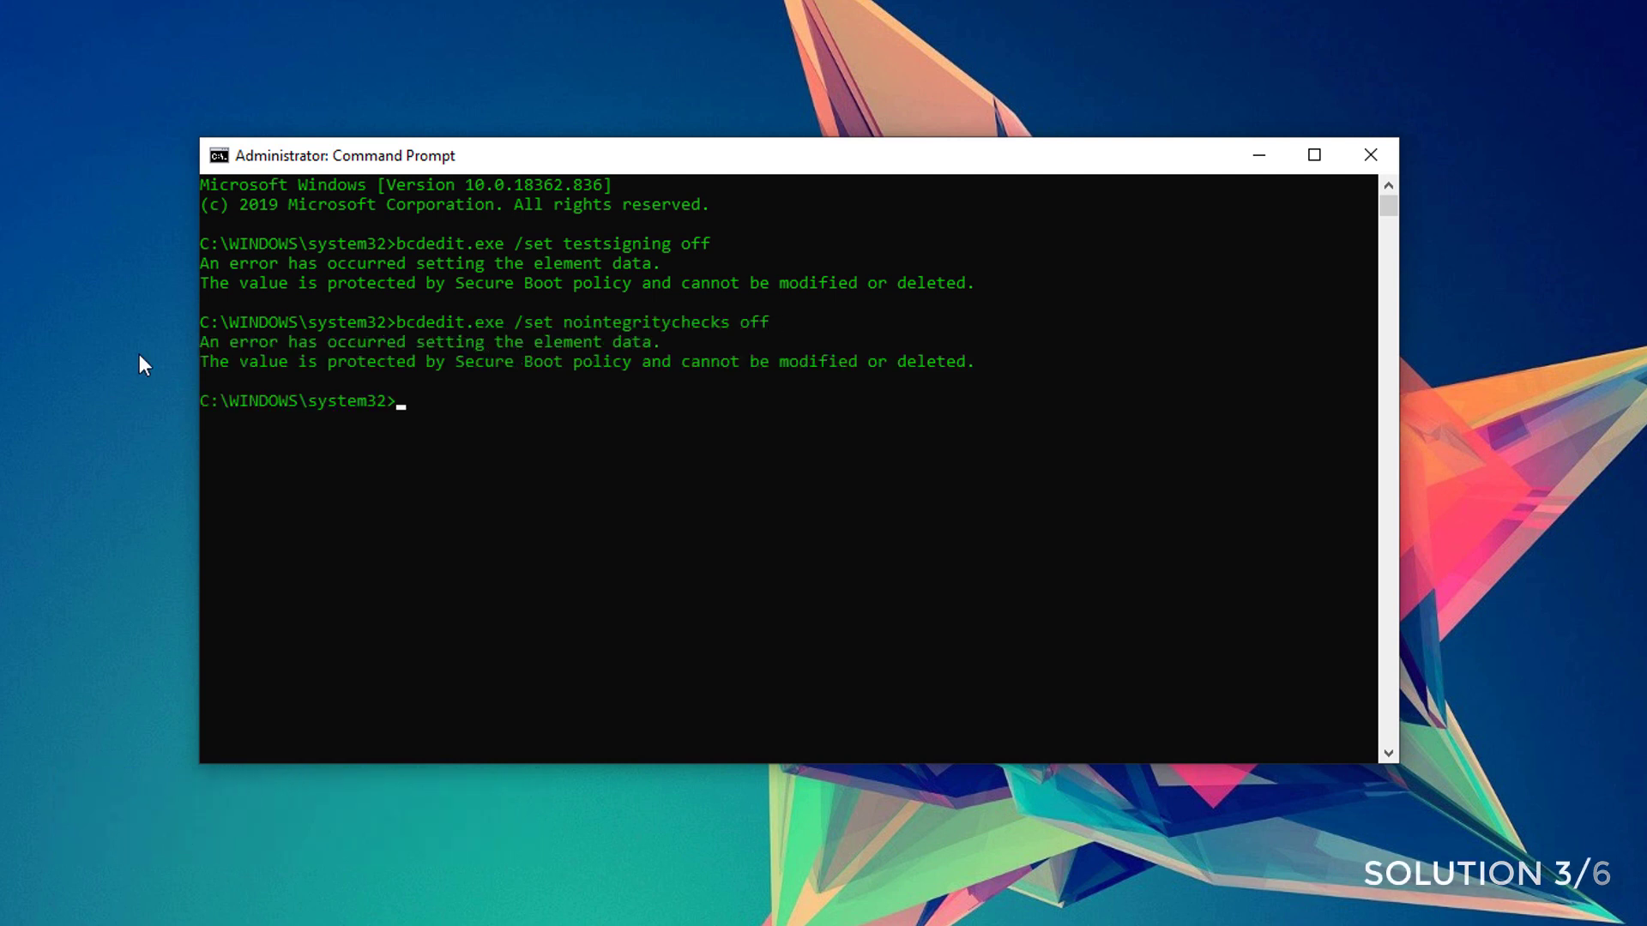
drag(202, 283, 985, 281)
key(ctrl+c)
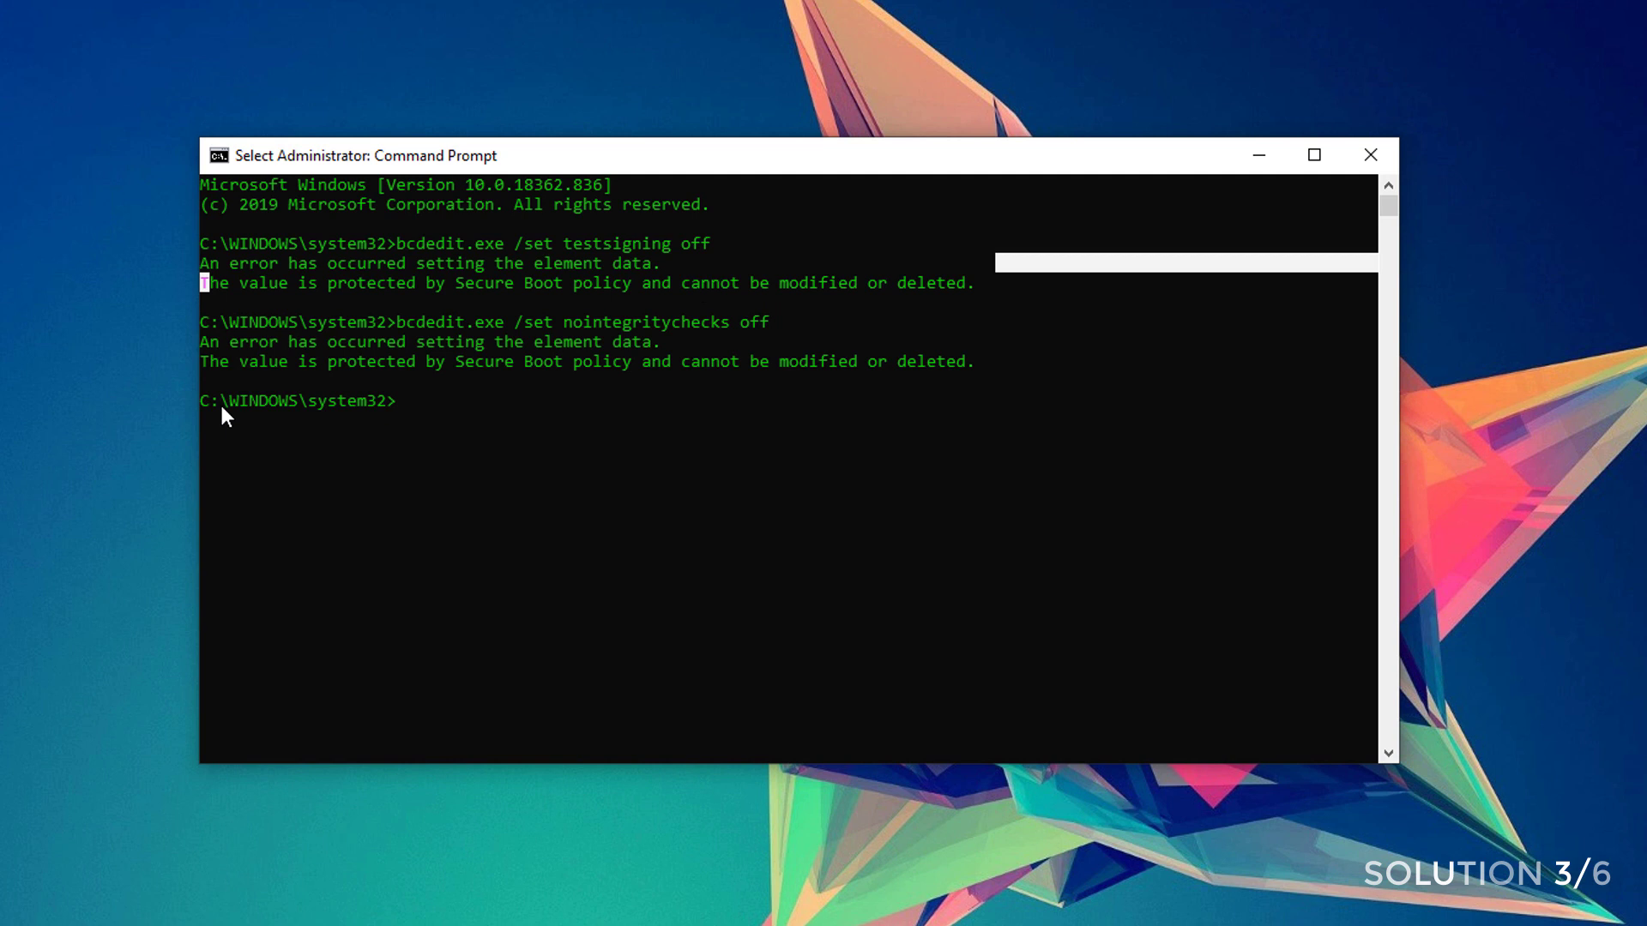
- Clear the selected error text and close the Command Prompt window
click(536, 417)
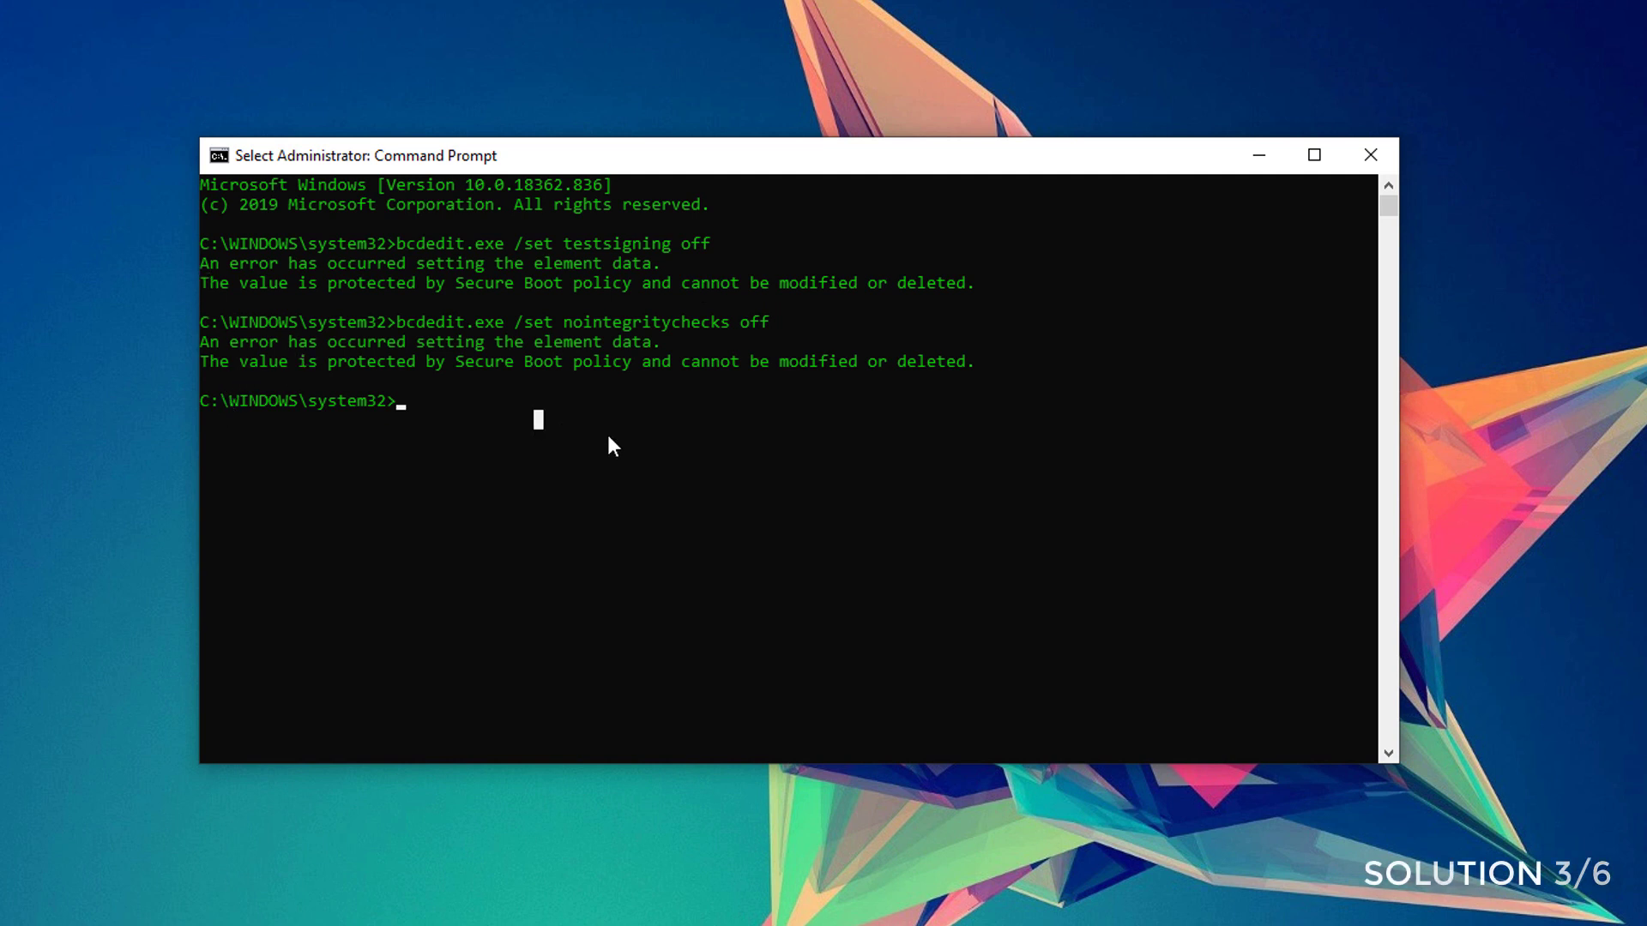
click(618, 458)
click(606, 378)
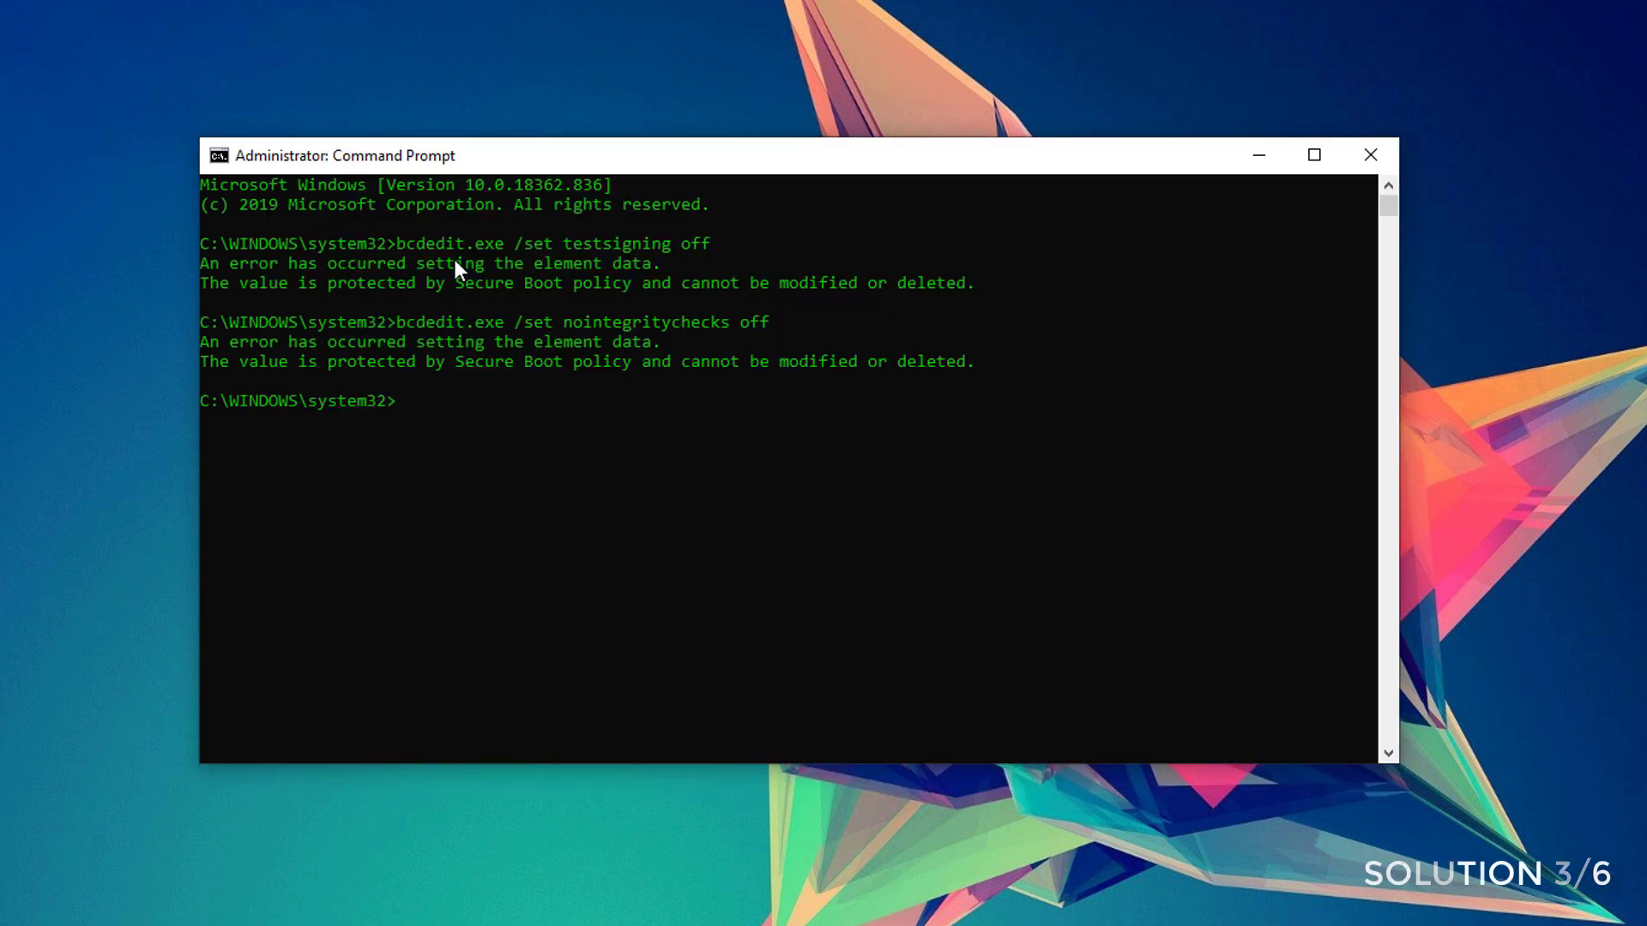
click(950, 380)
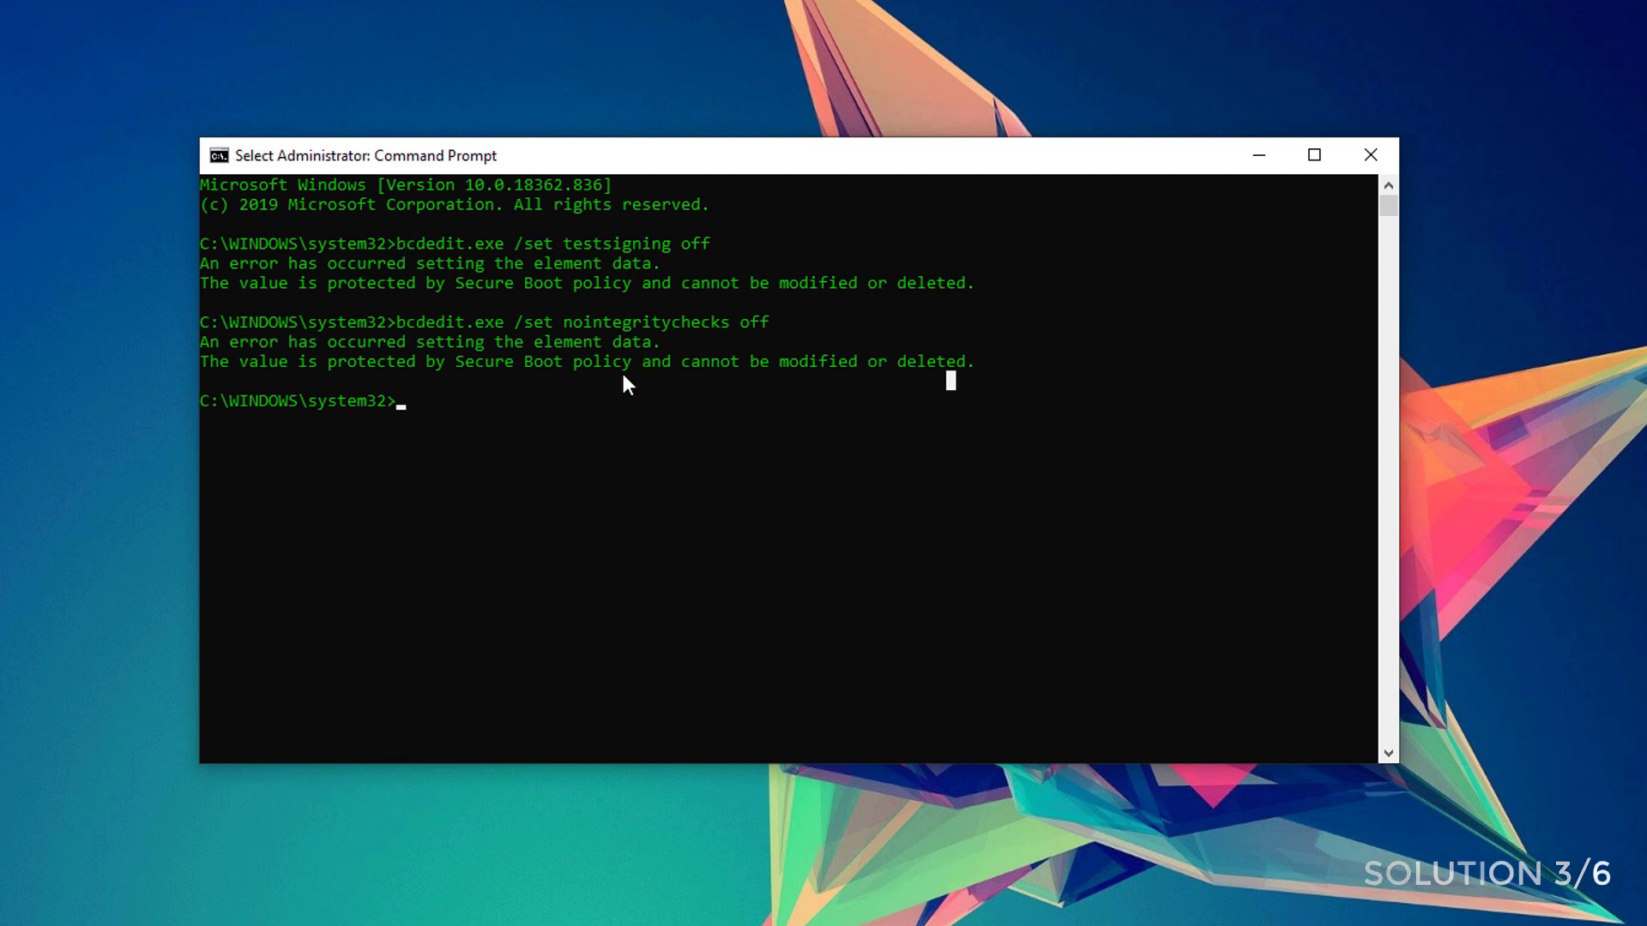
click(410, 415)
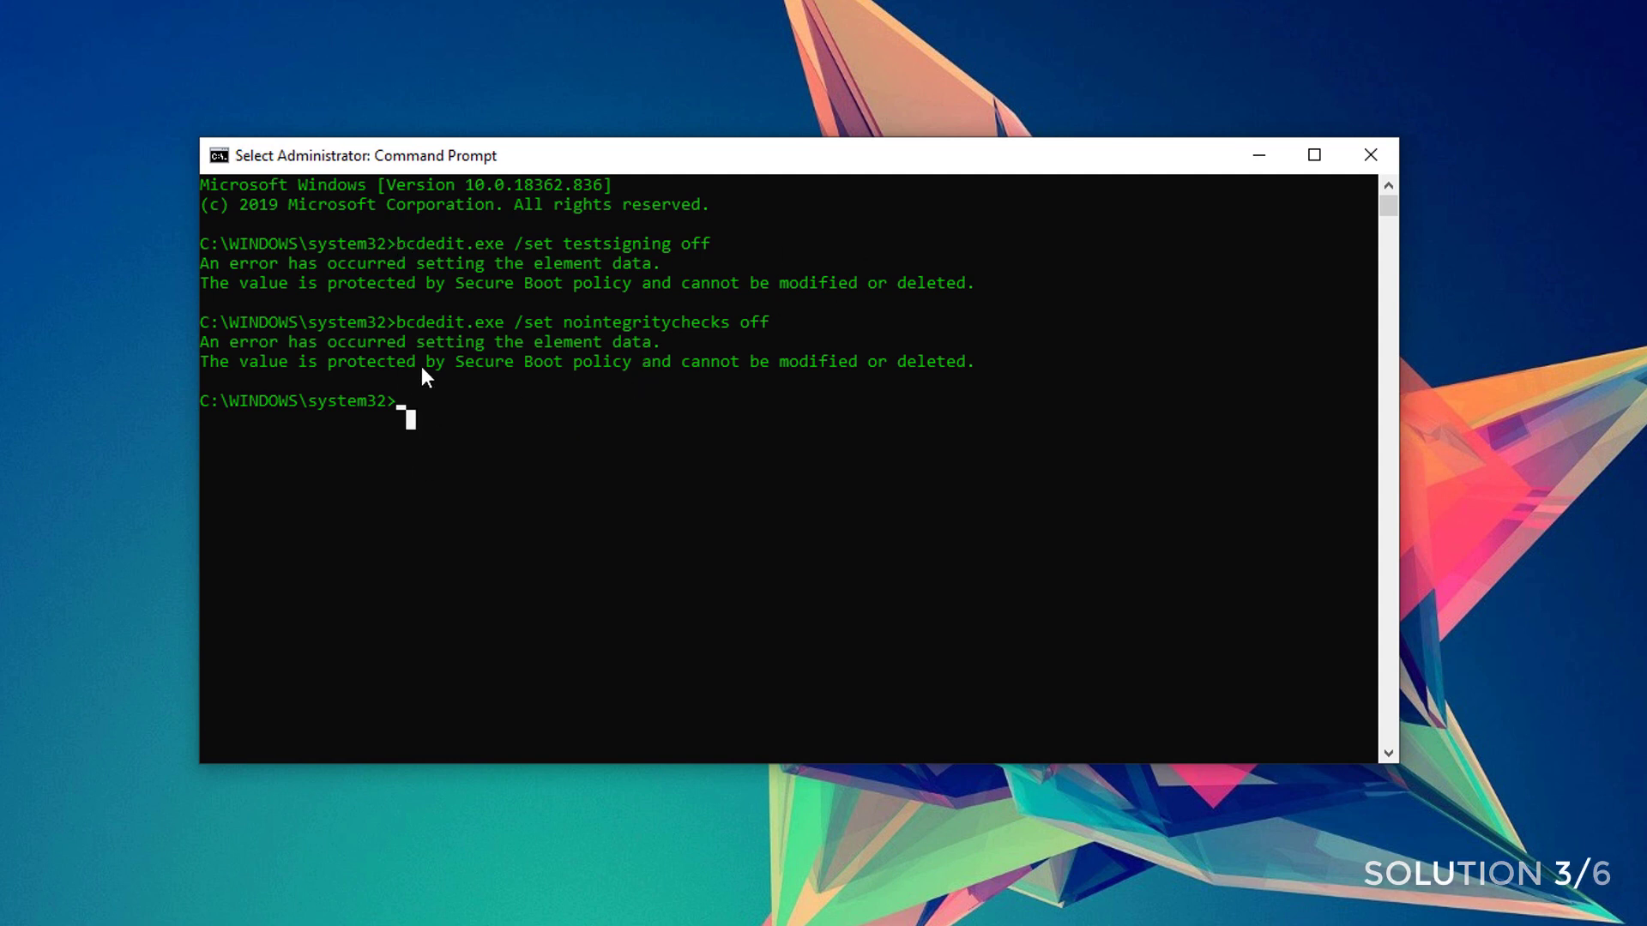
click(594, 343)
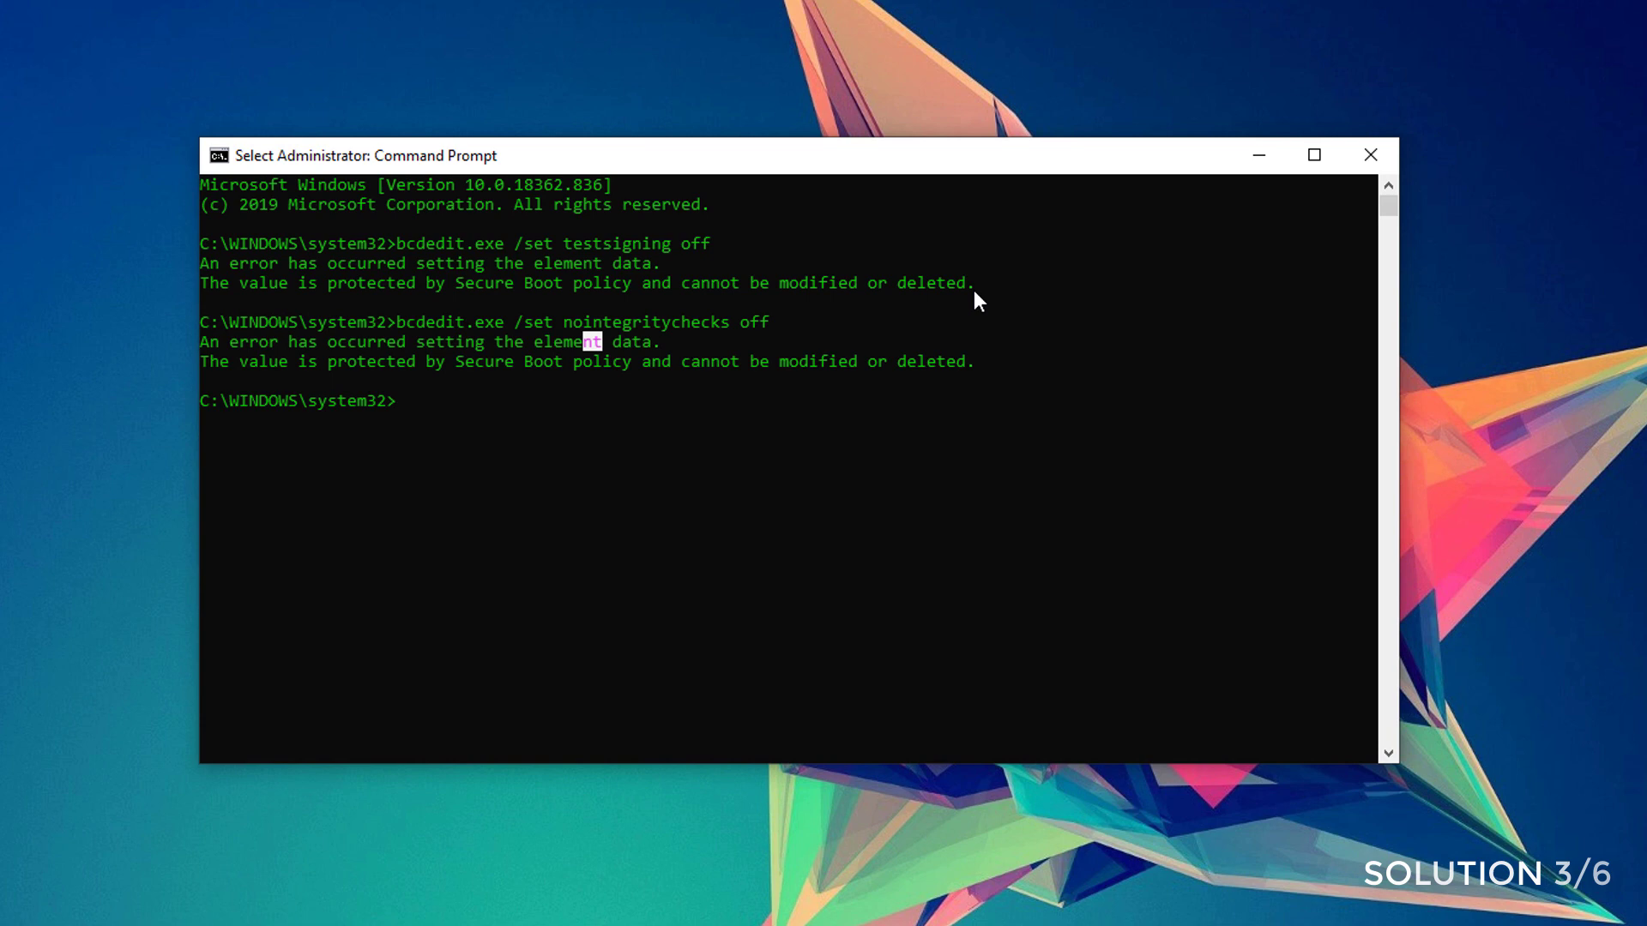
click(1018, 299)
click(636, 400)
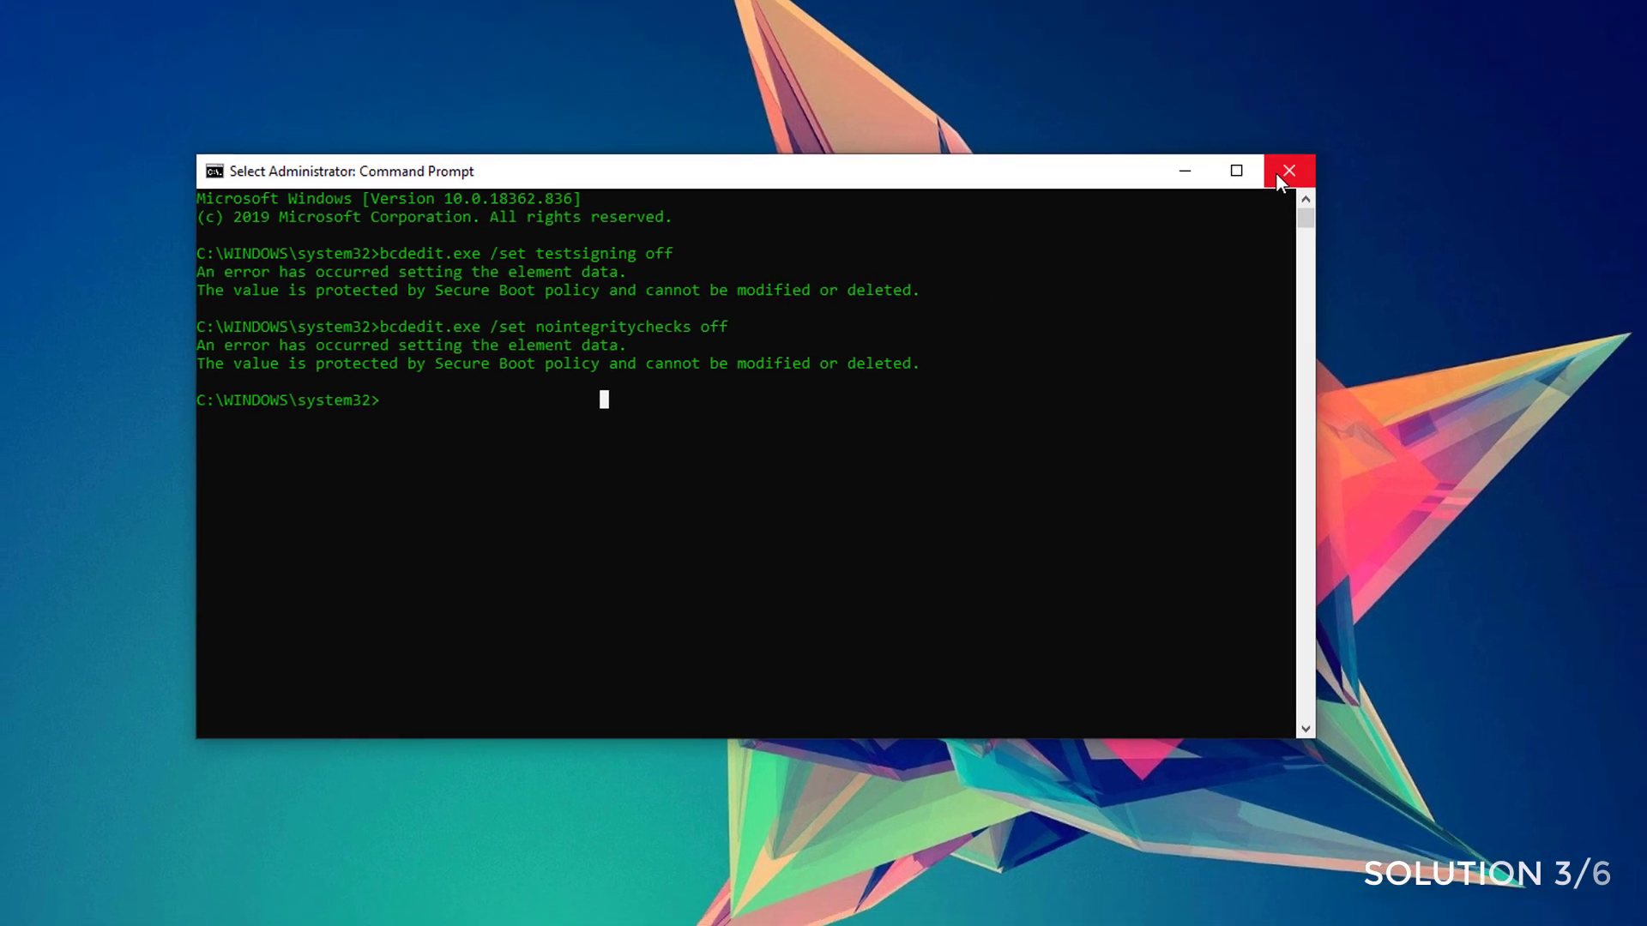
click(1284, 172)
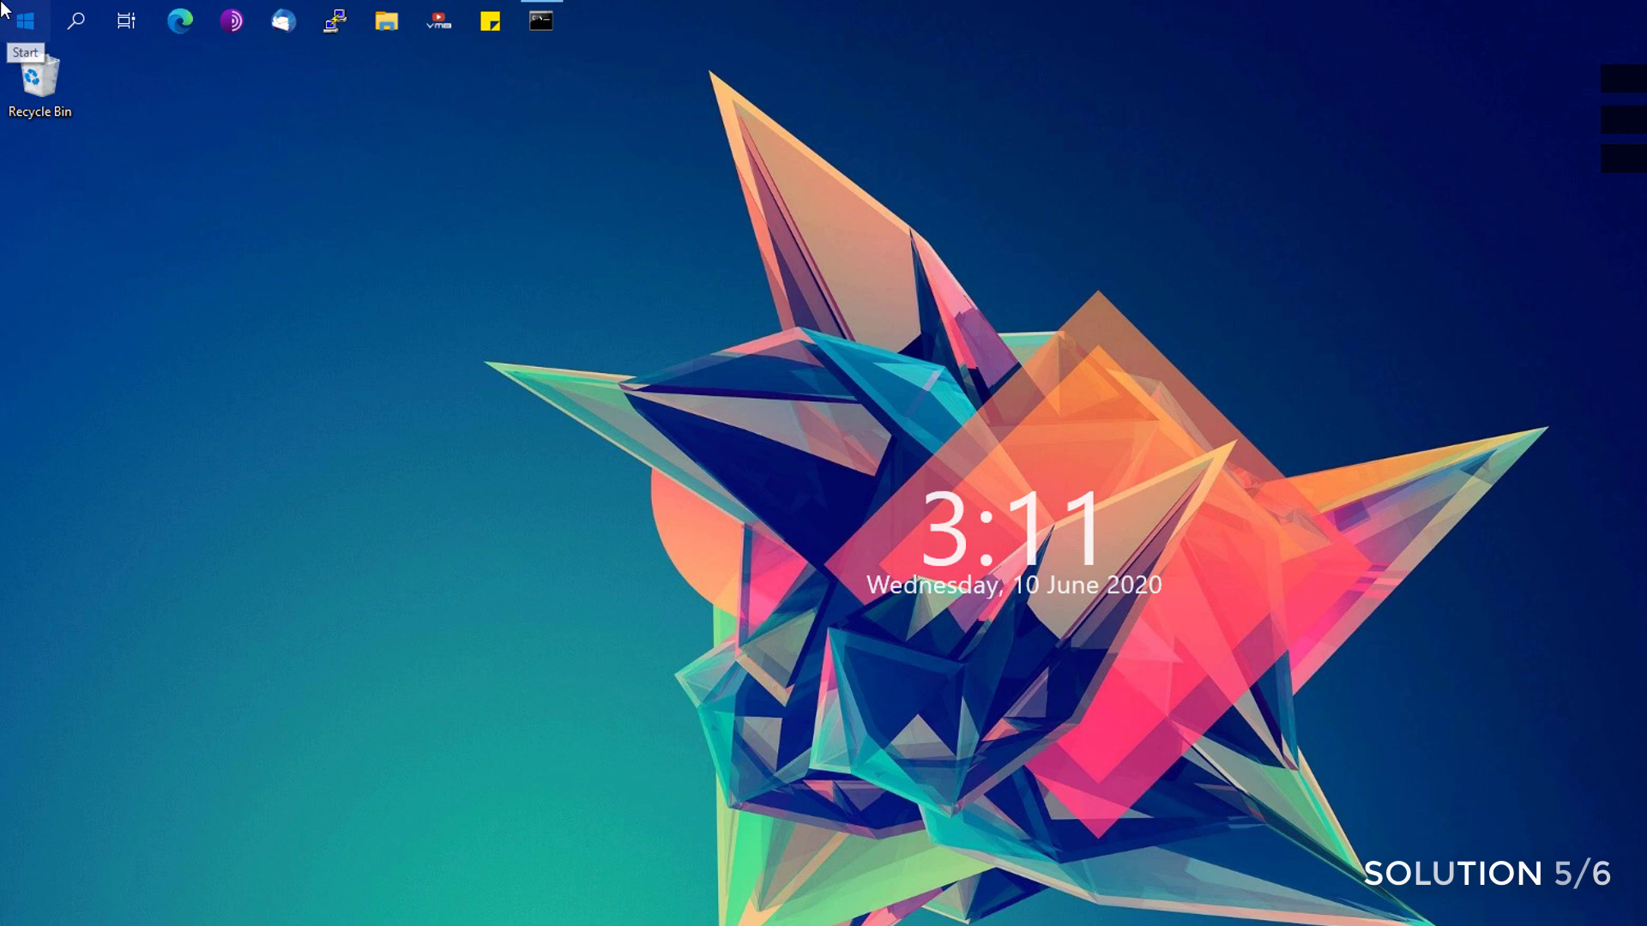
click(3, 9)
click(33, 797)
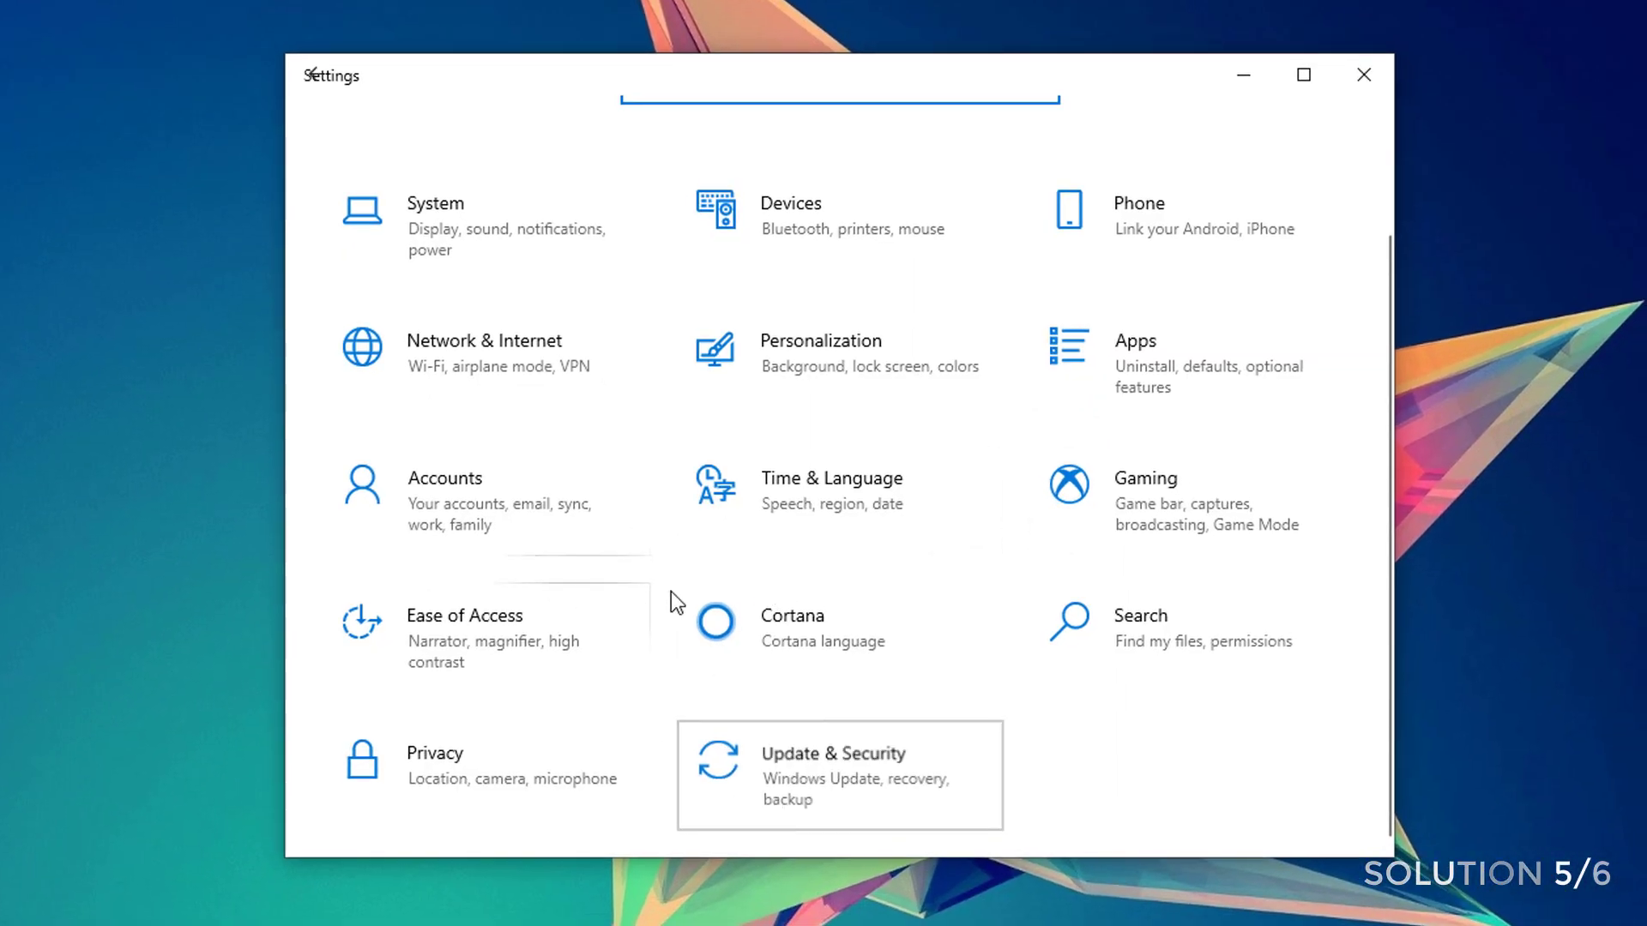
click(810, 820)
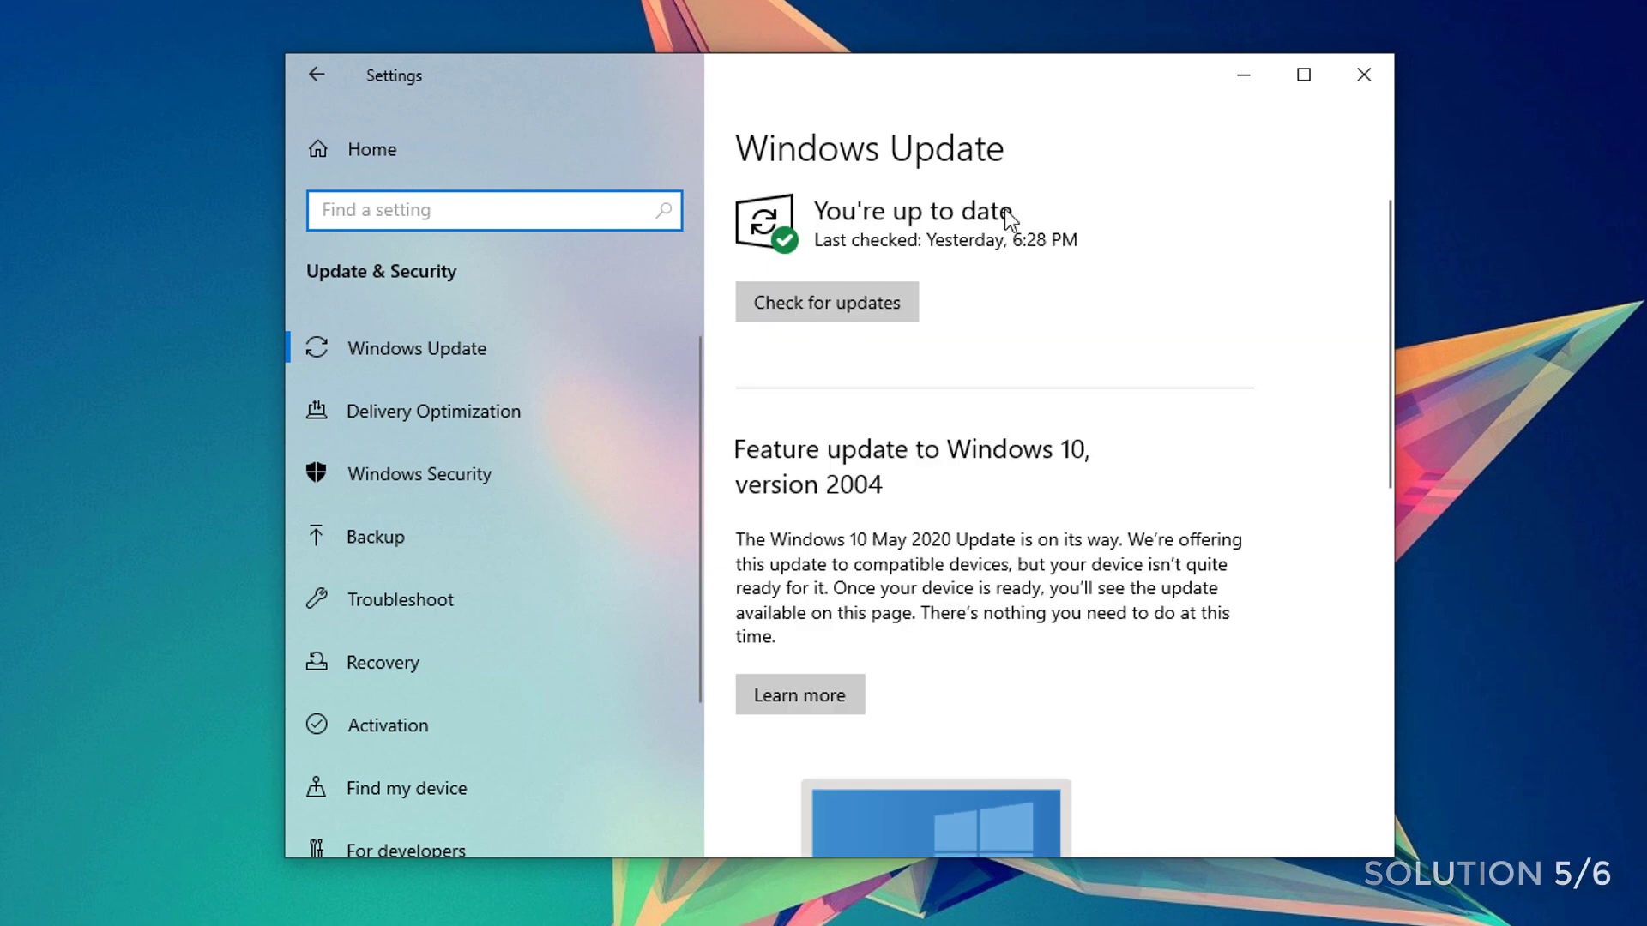
click(1364, 75)
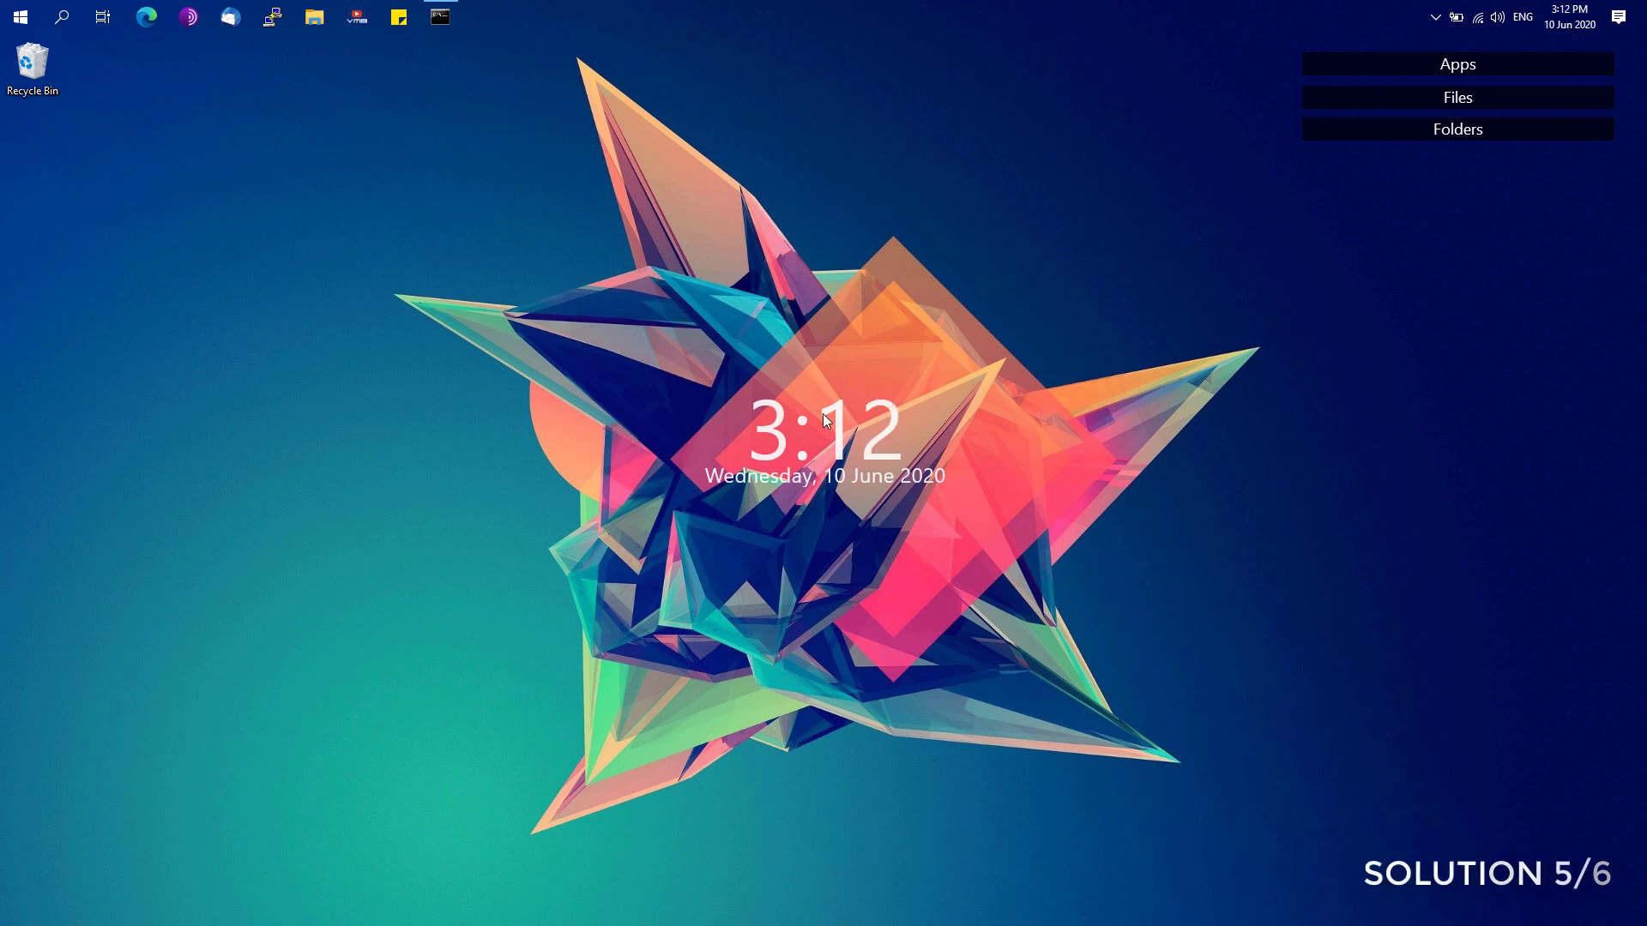
- Replace the old console with a new Command Prompt (Admin) from the Start menu
key(alt+Tab)
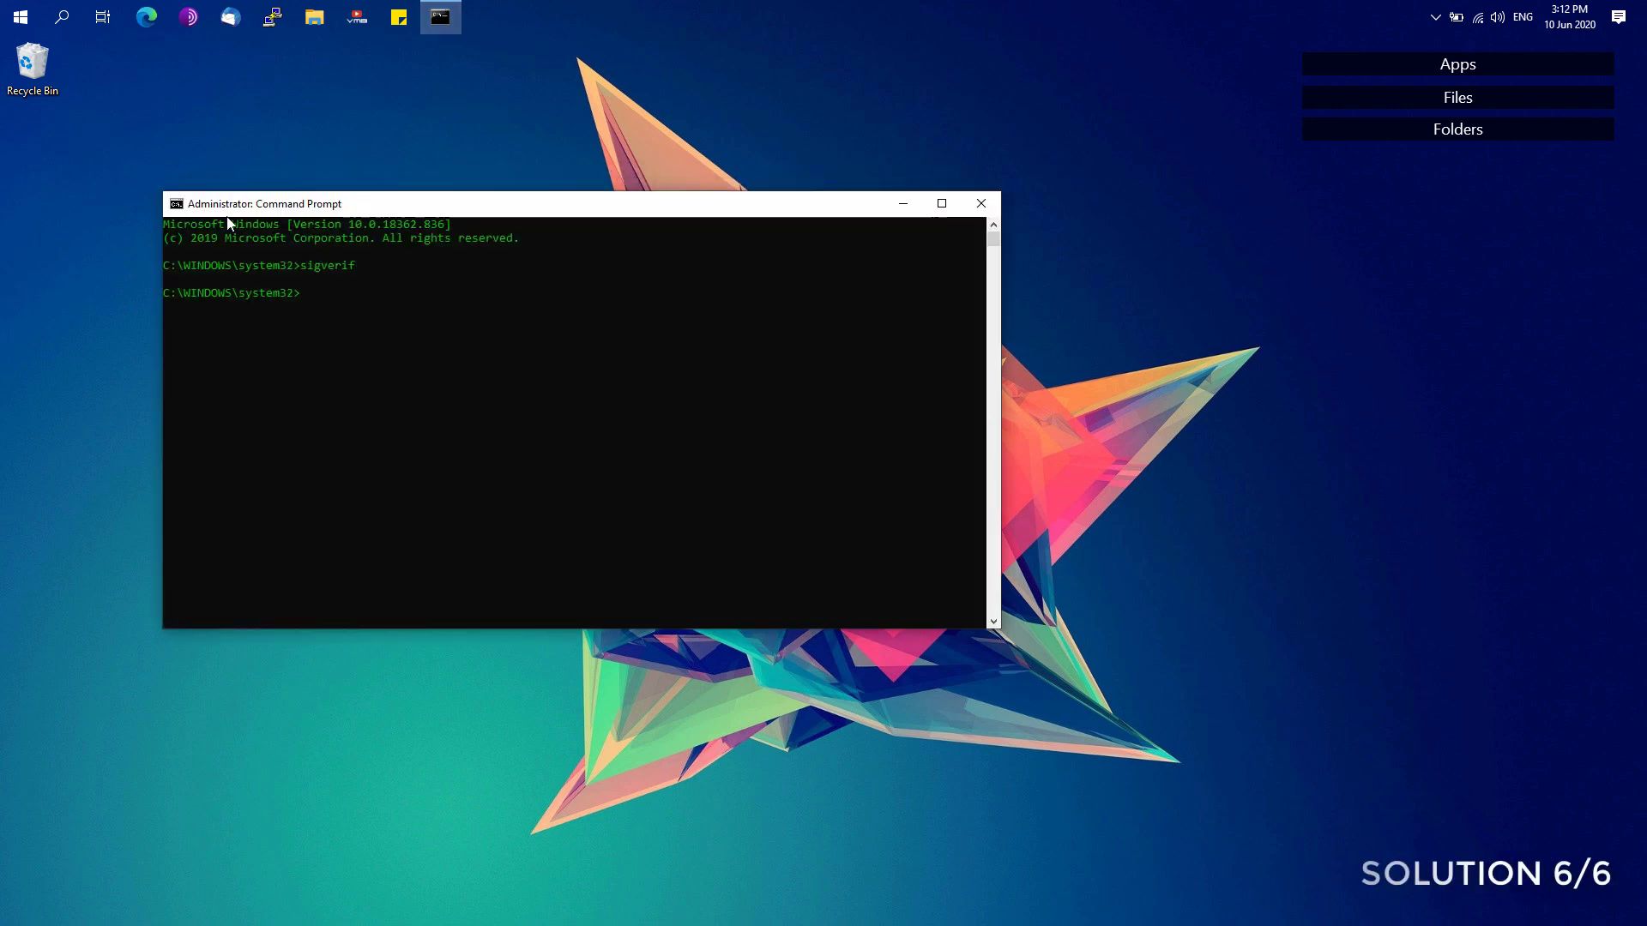
click(981, 203)
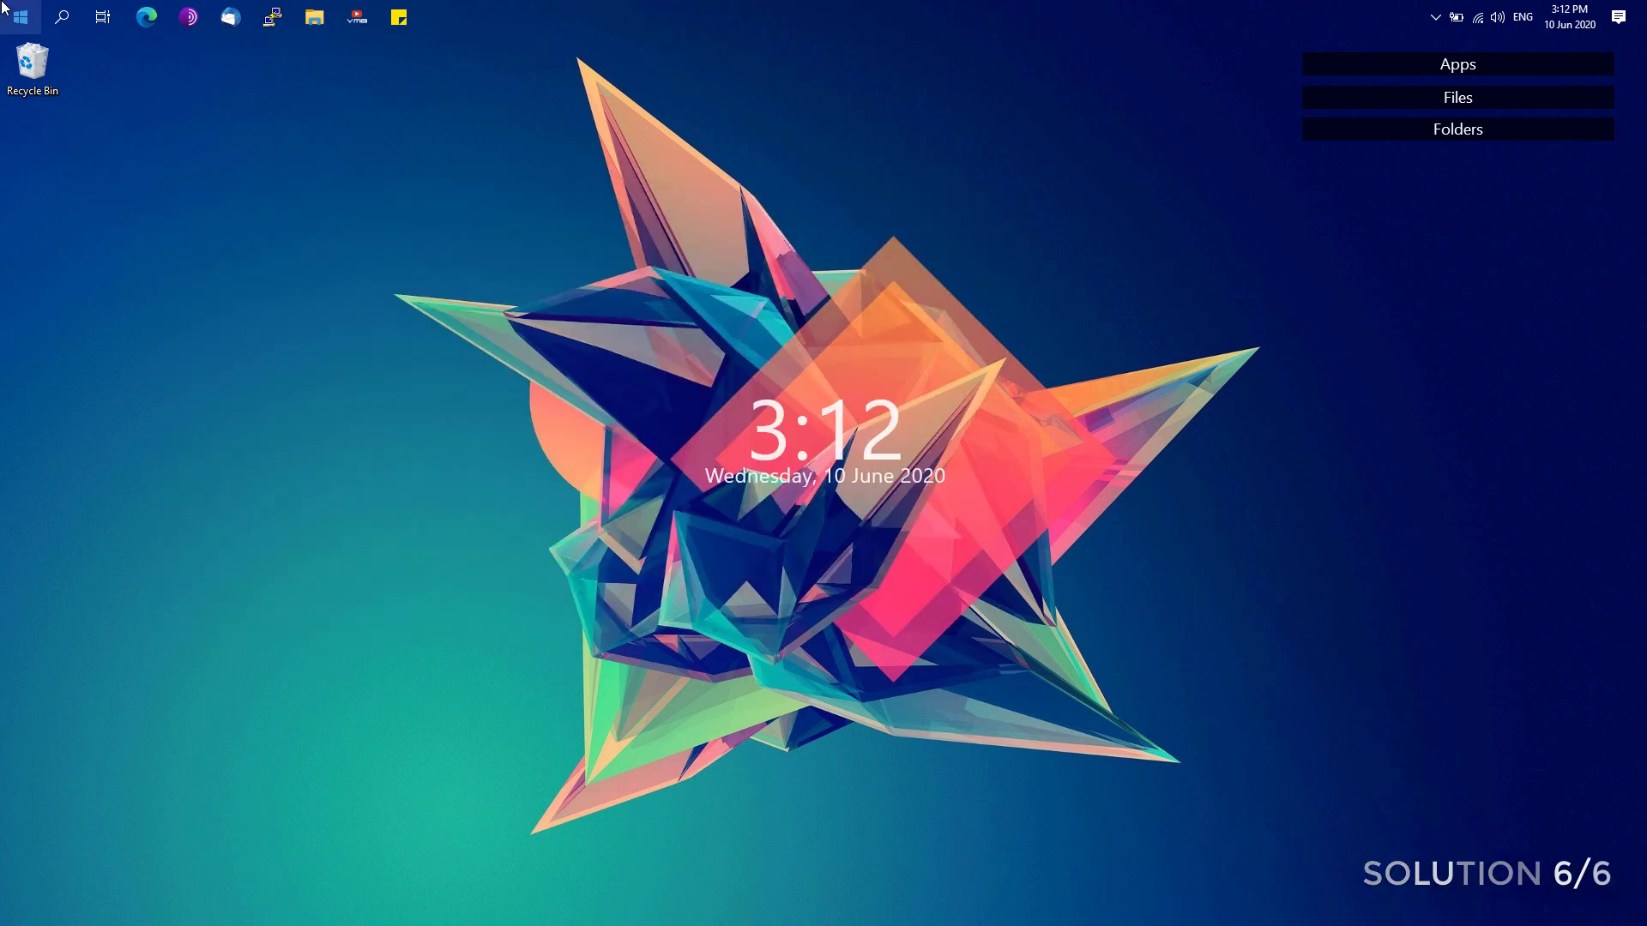
right_click(20, 17)
click(96, 296)
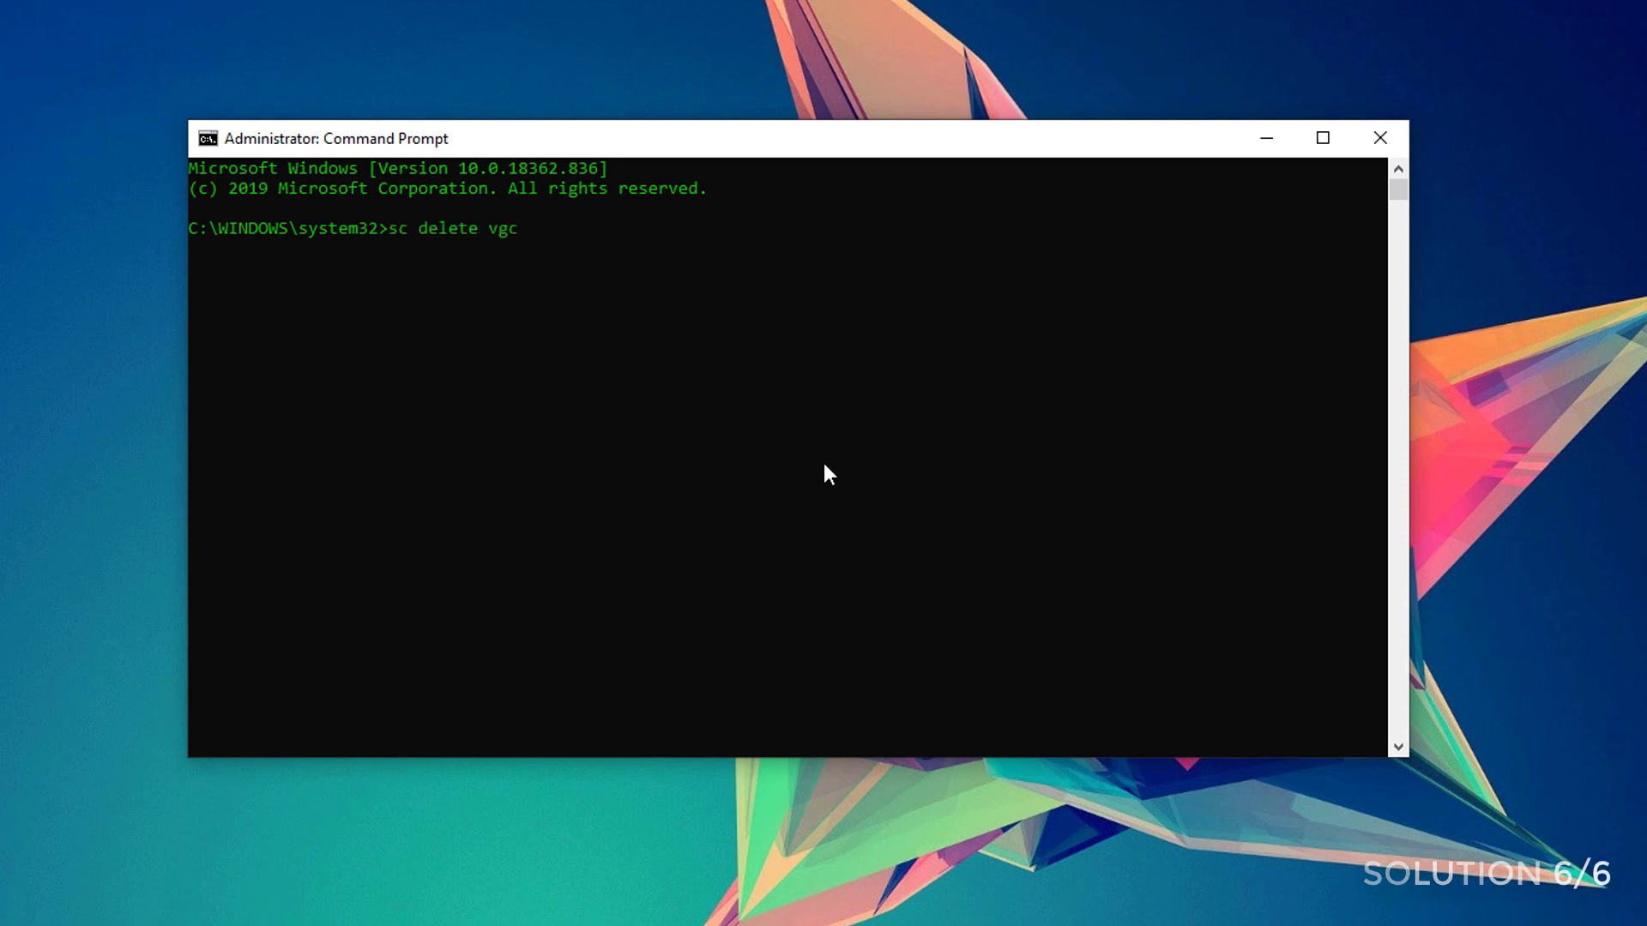
- Run 'sc delete vgc', then 'sc delete vglc', which reports no such service
key(Return)
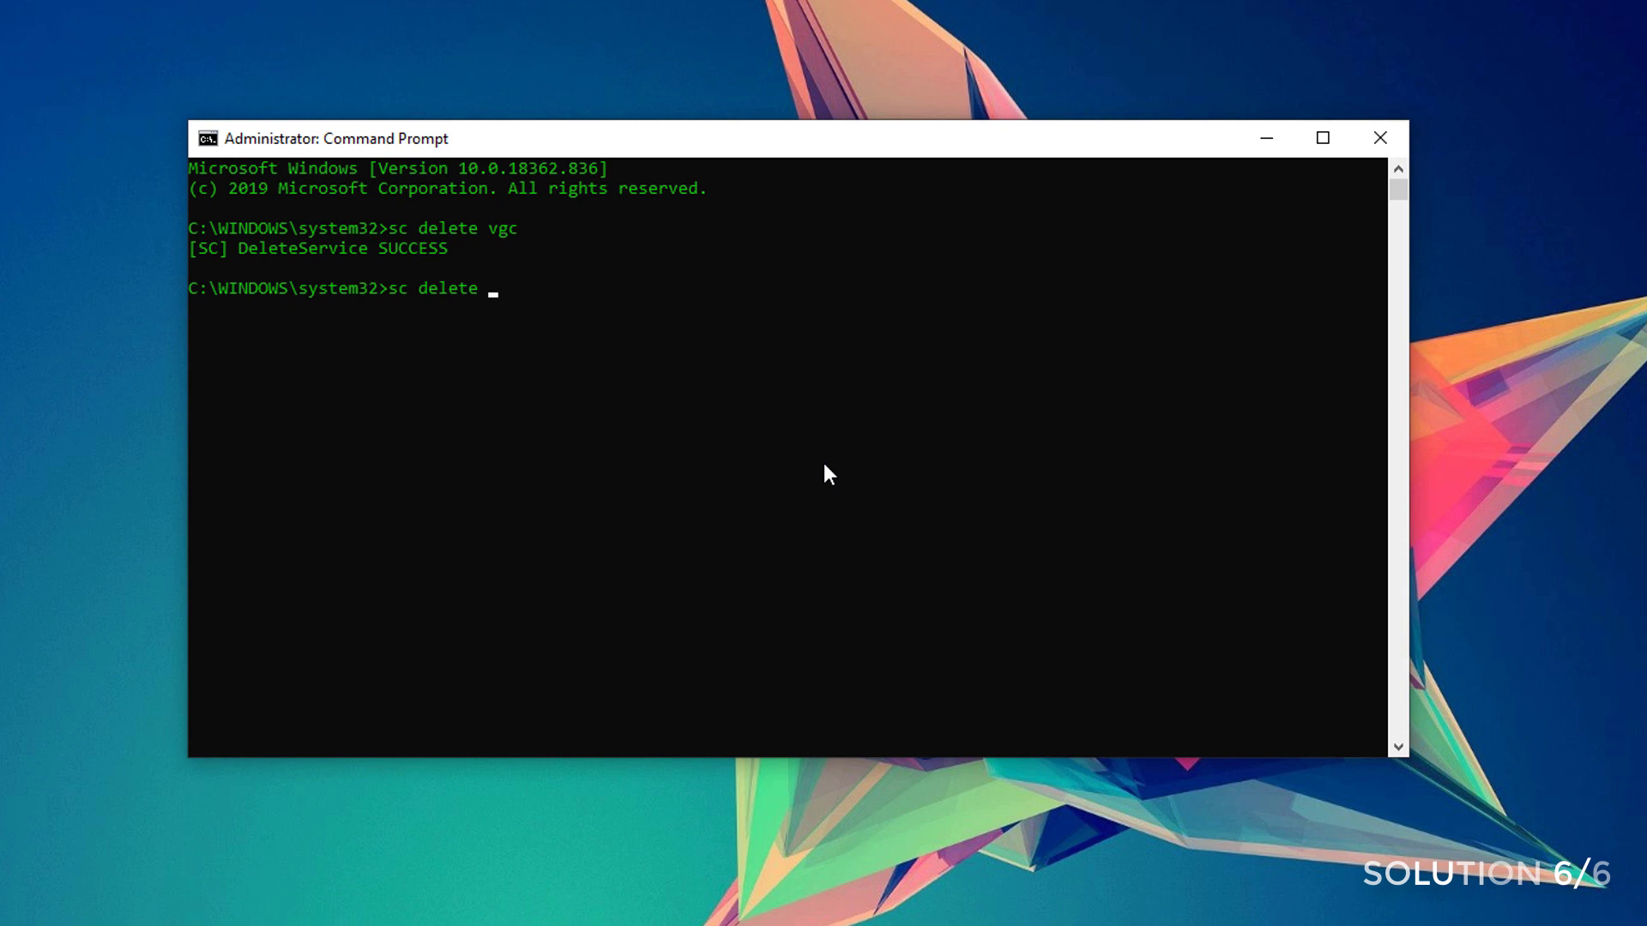
text(sc delete vglc)
key(Return)
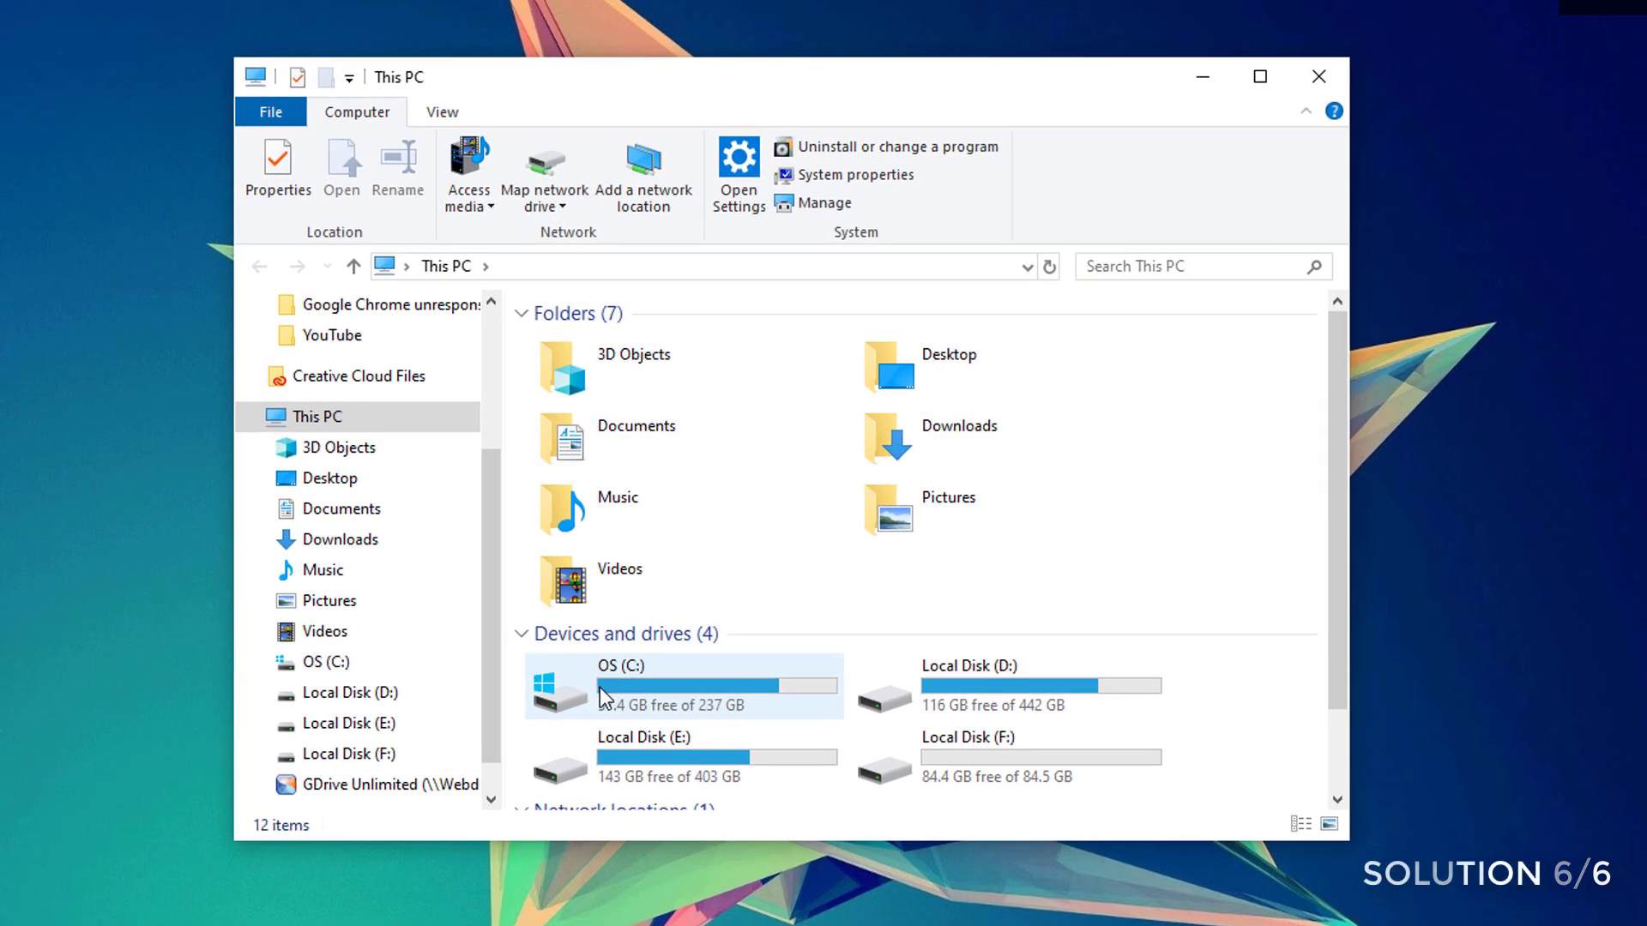
- Go to C:\Program Files and try deleting the Riot Vanguard folder
double_click(657, 592)
click(629, 636)
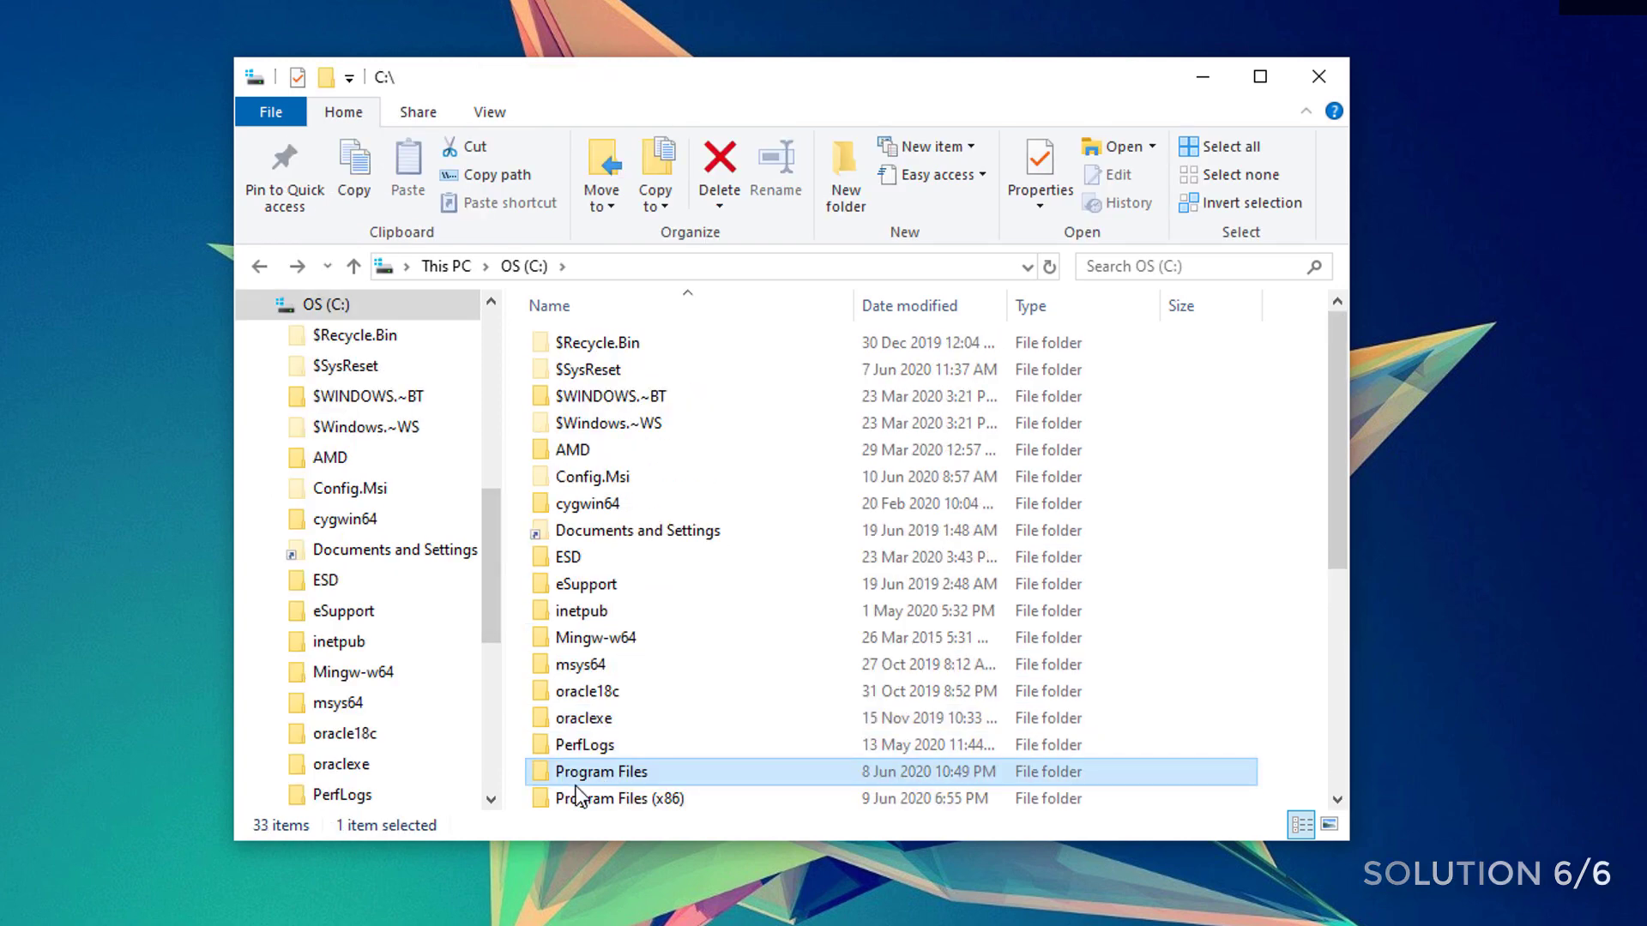
double_click(625, 774)
scroll(660, 619, down, 10)
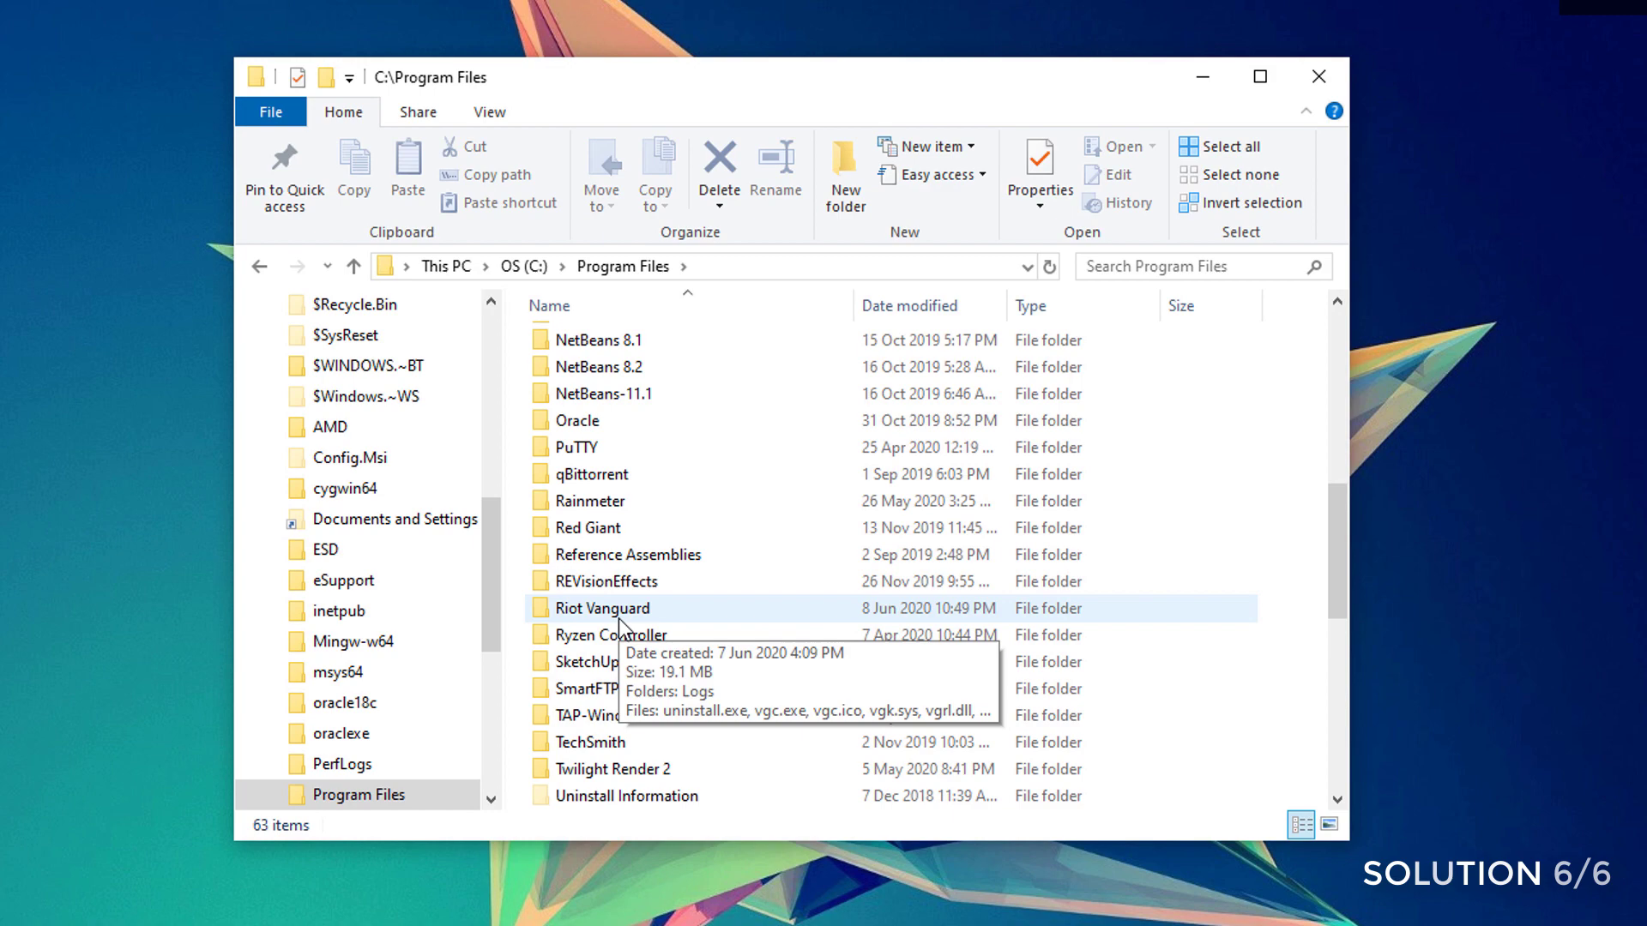
click(619, 619)
right_click(620, 619)
click(703, 925)
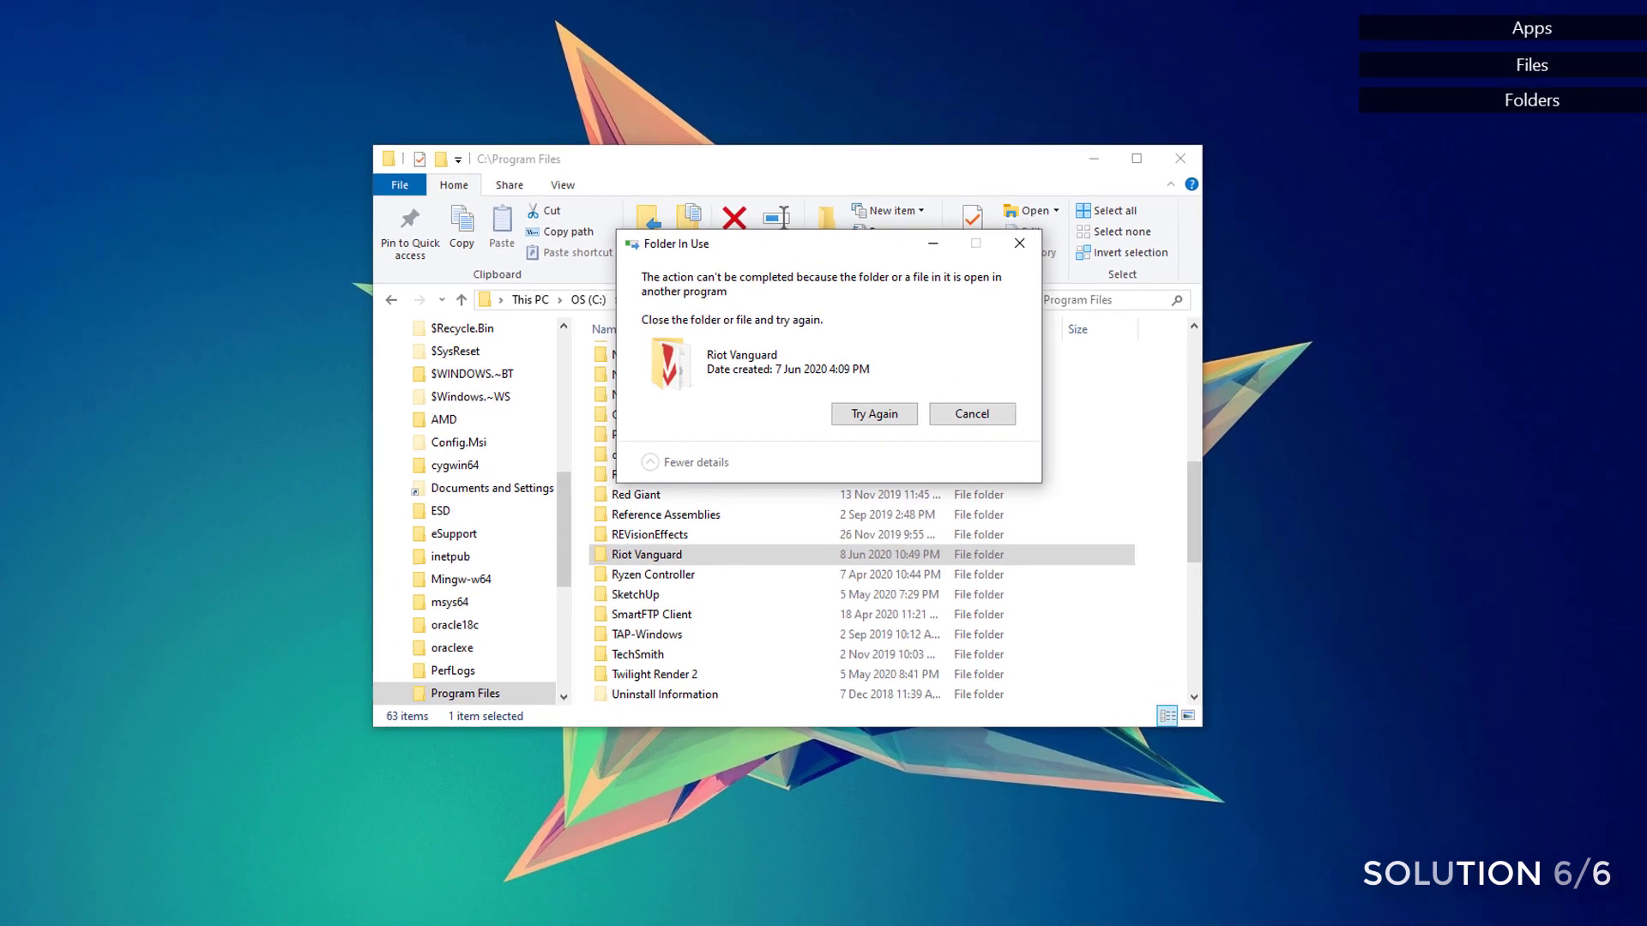
- Exit Riot Vanguard from its tray icon, confirm Yes, then delete the Riot Vanguard folder again
right_click(843, 0)
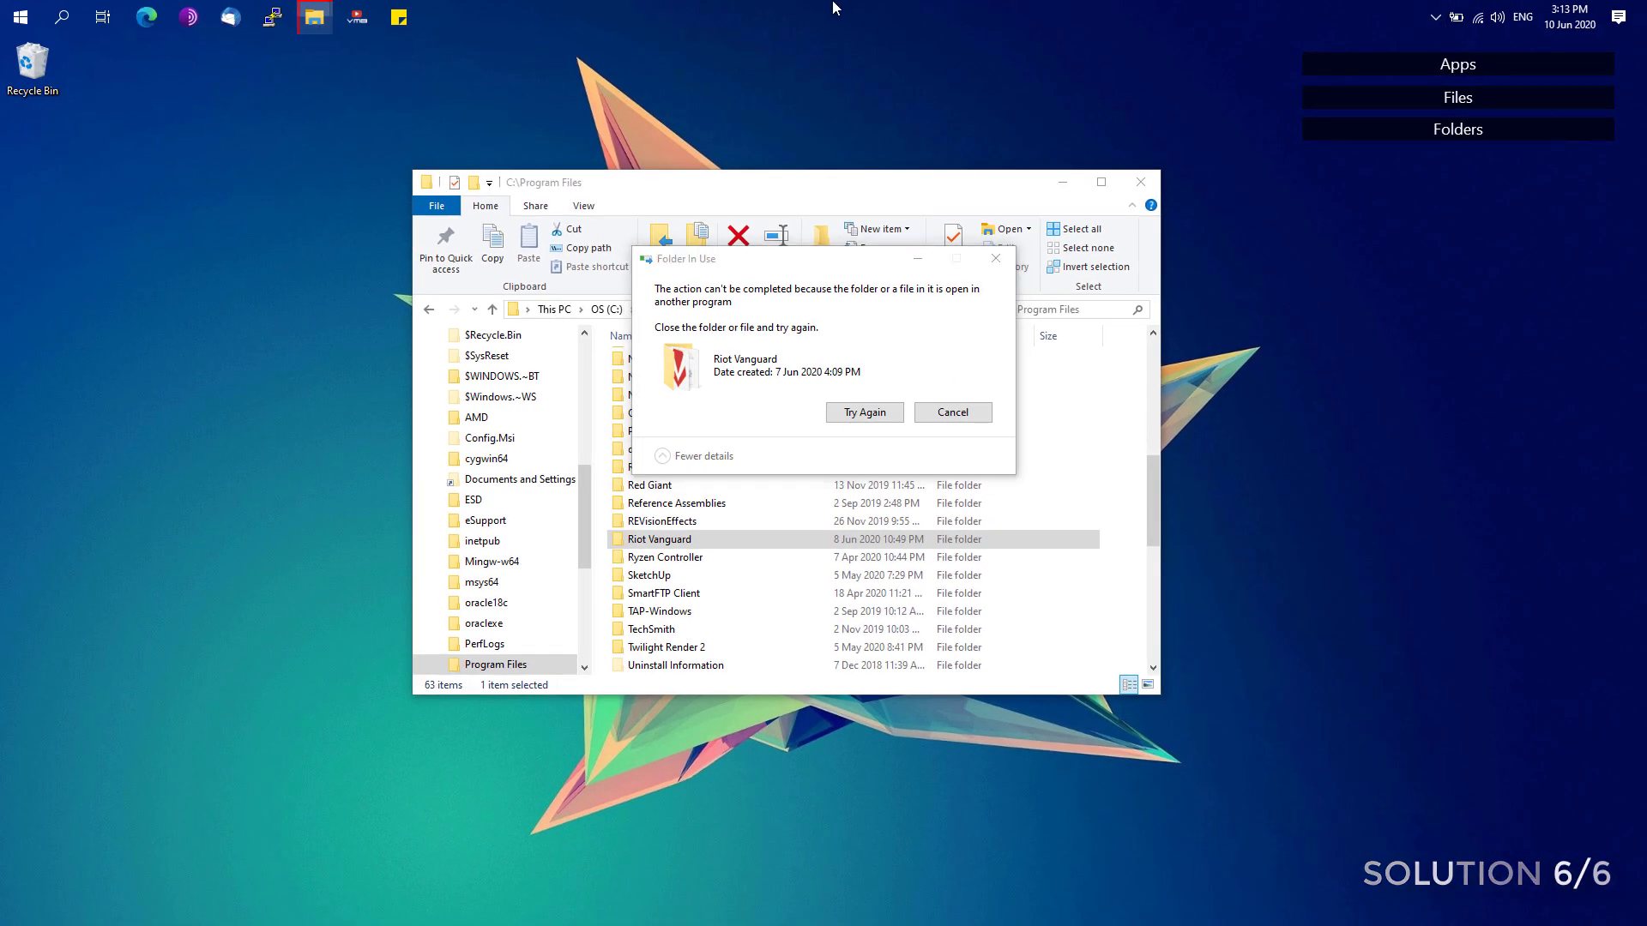
click(892, 318)
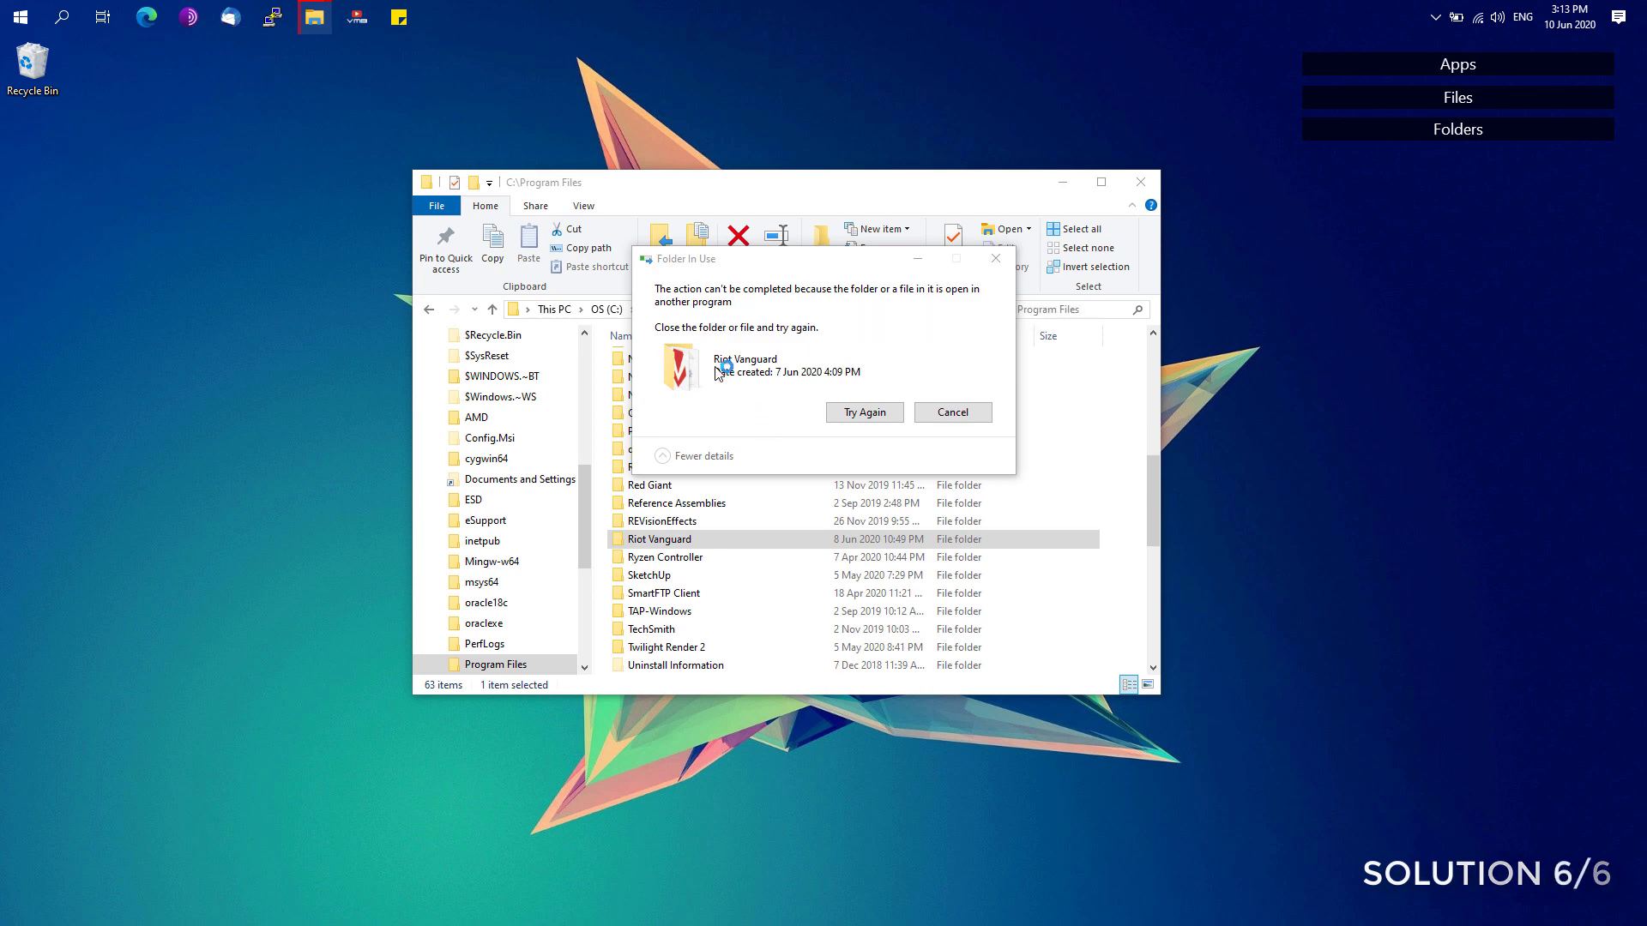
click(1428, 16)
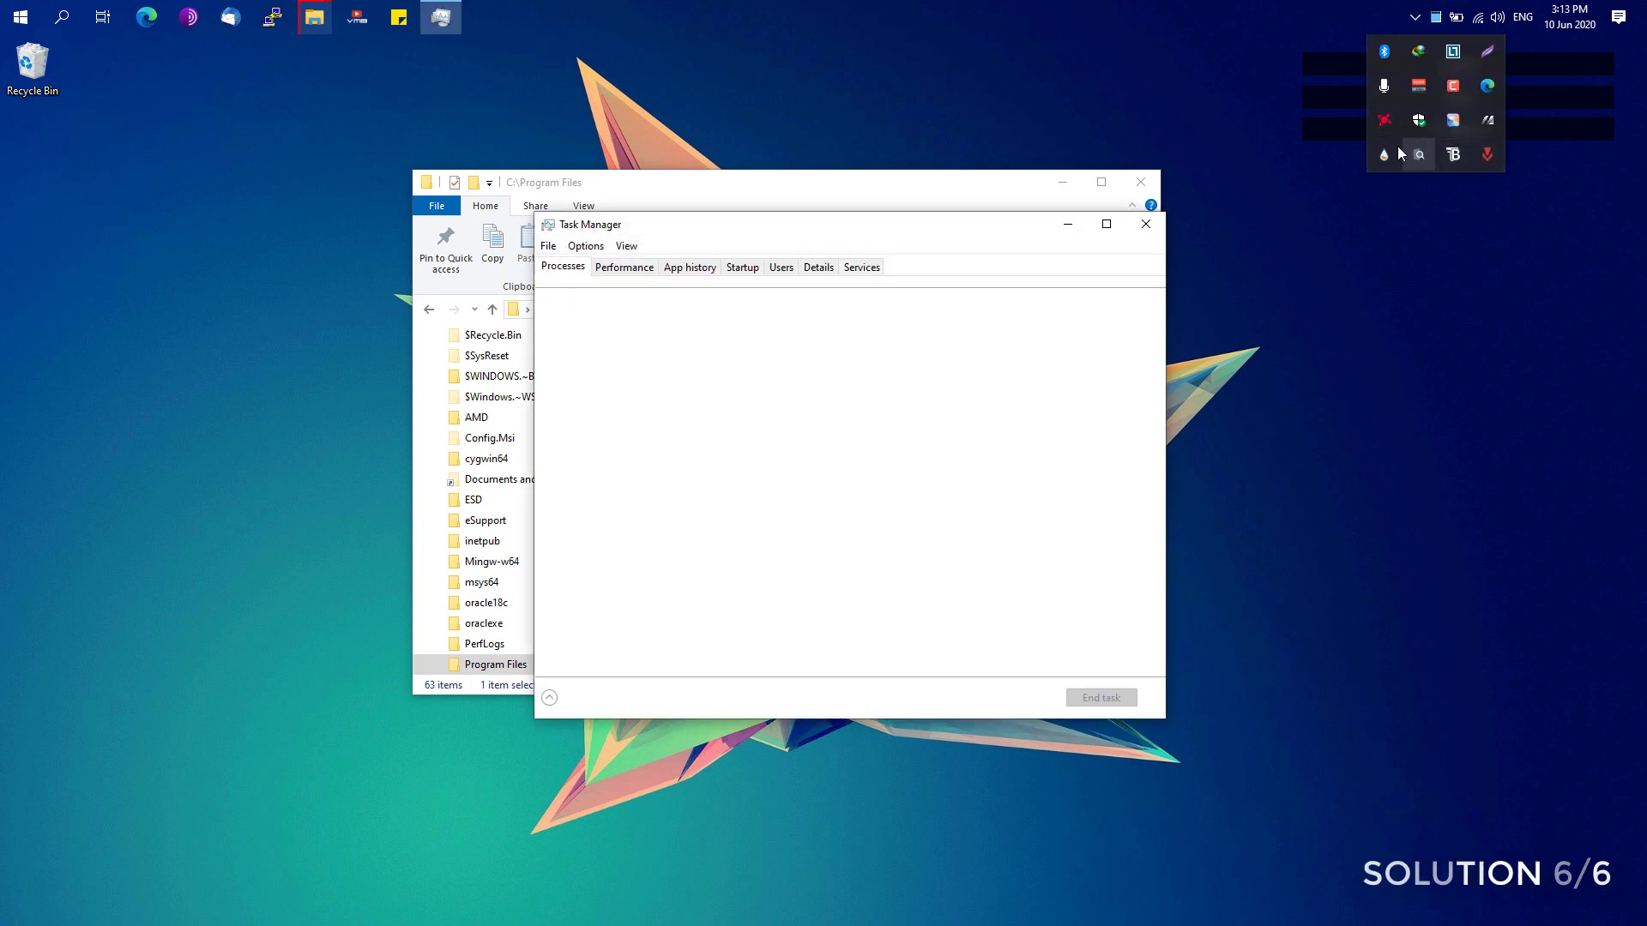
right_click(1484, 158)
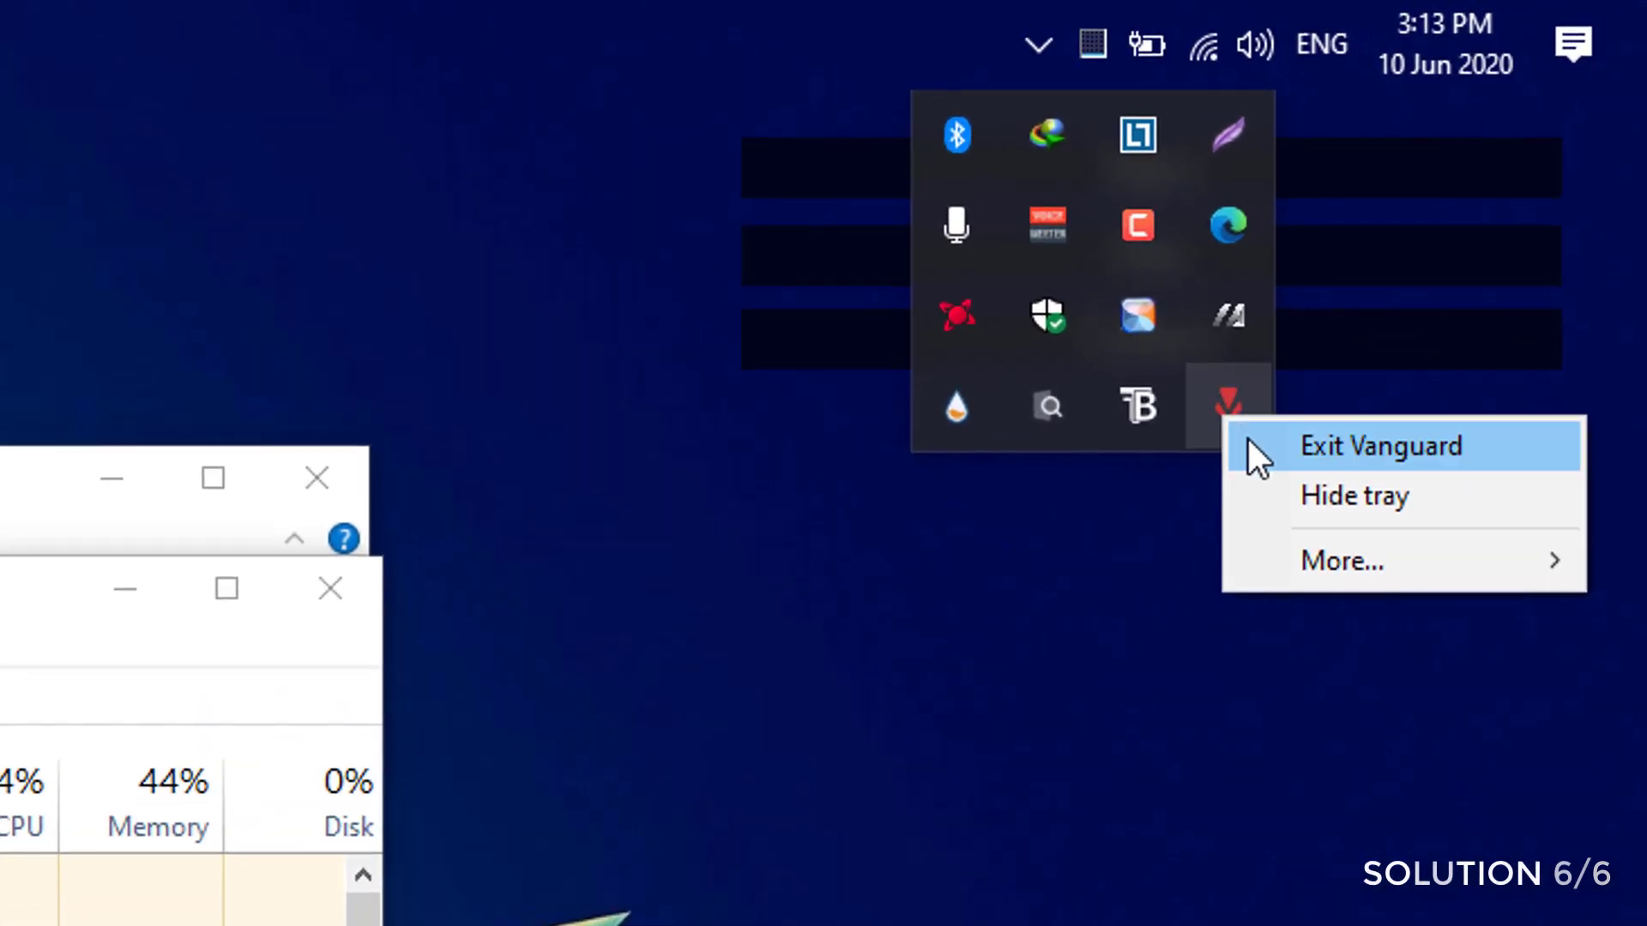
click(1455, 246)
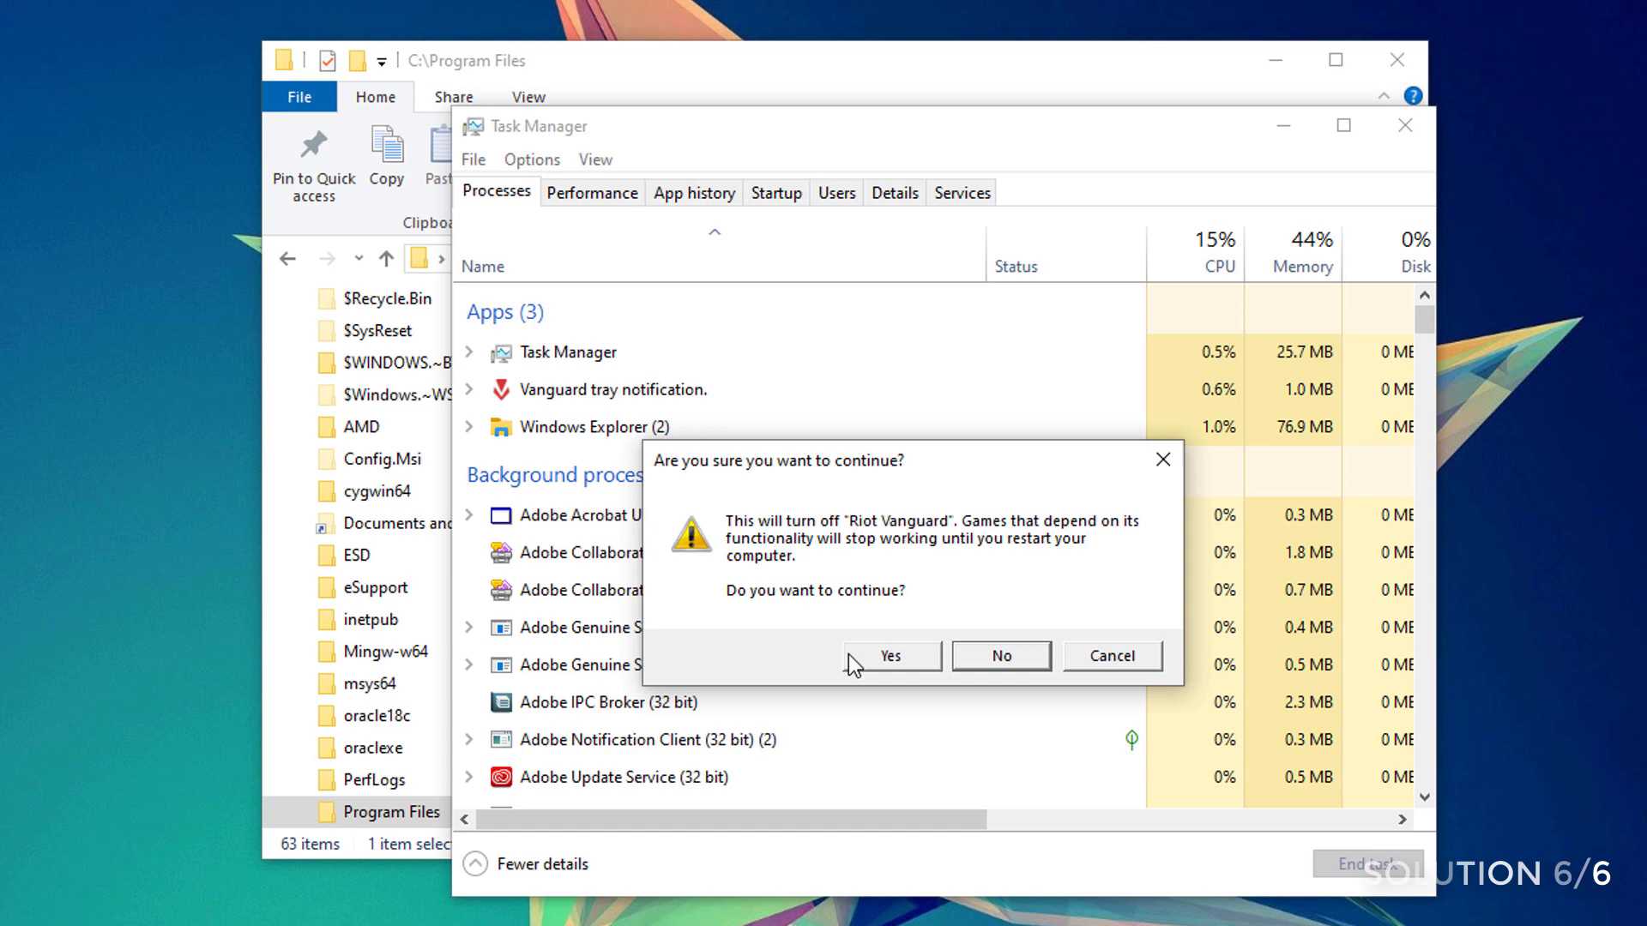
click(872, 659)
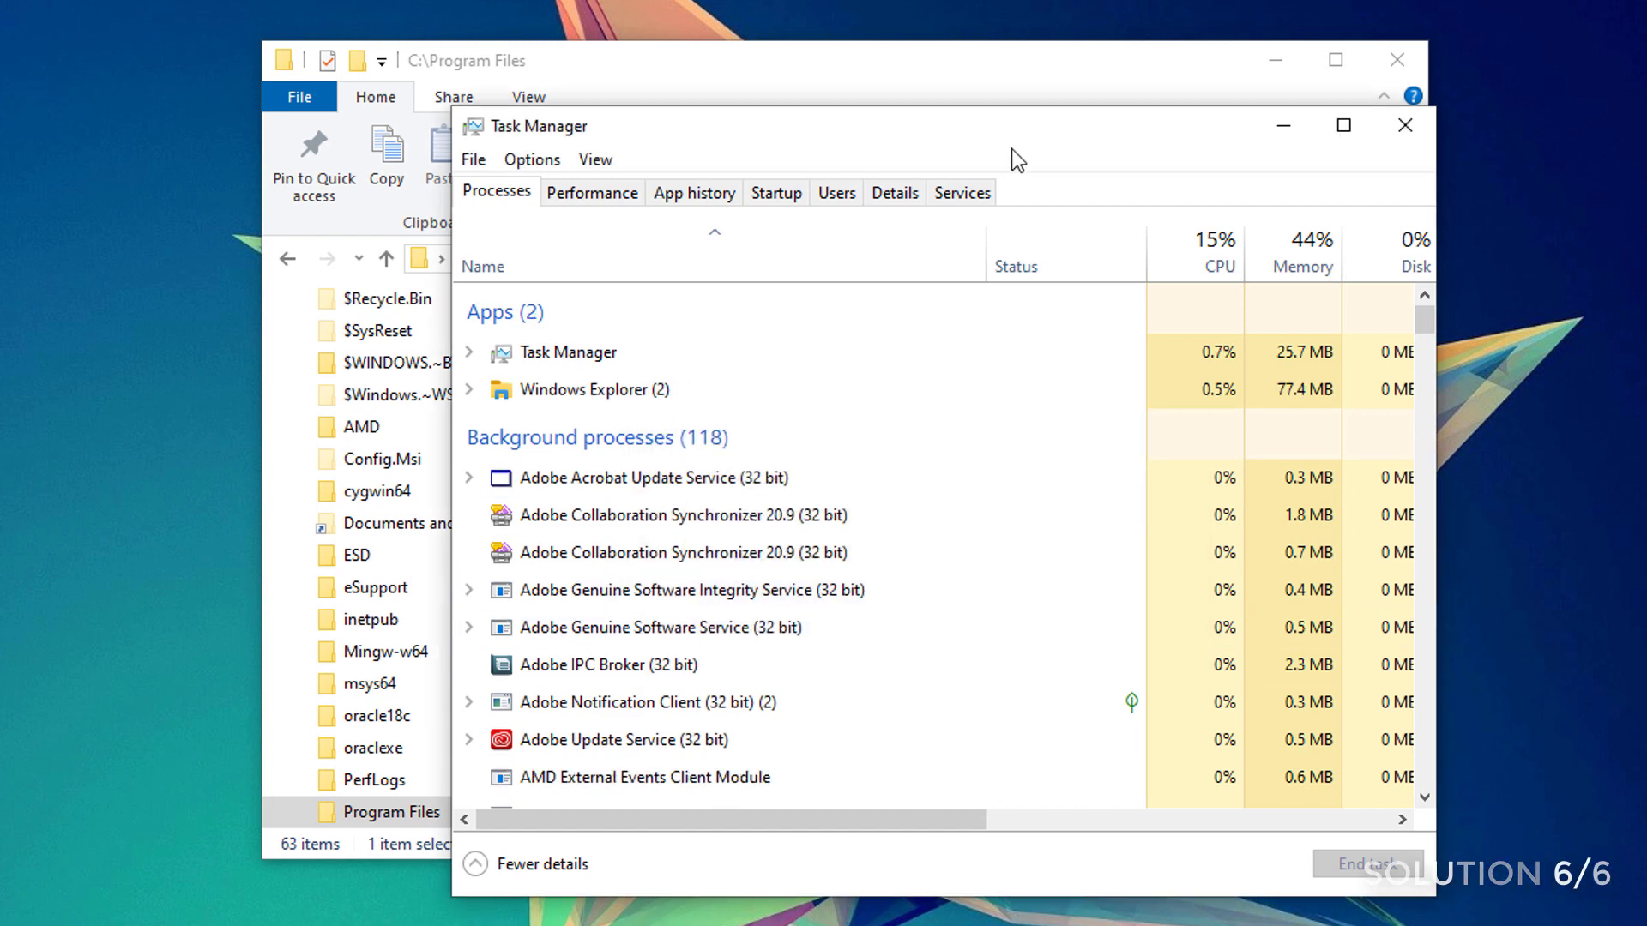
click(944, 62)
key(Delete)
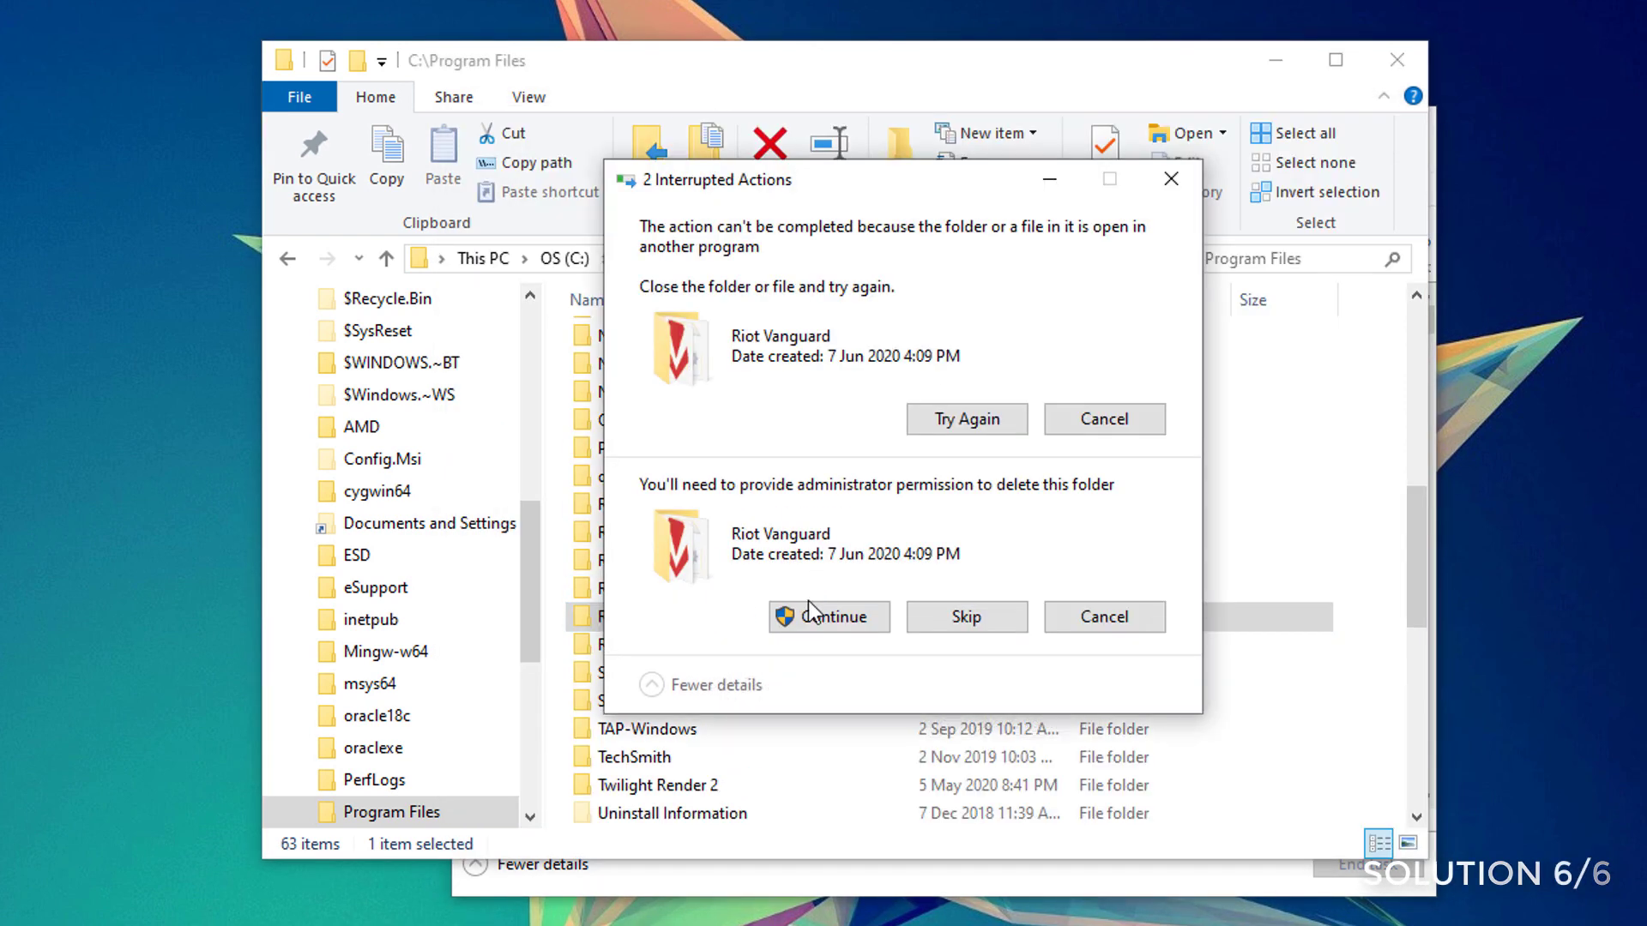
- Grant administrator permission for the folder deletion and launch VALORANT from the Apps list
click(803, 619)
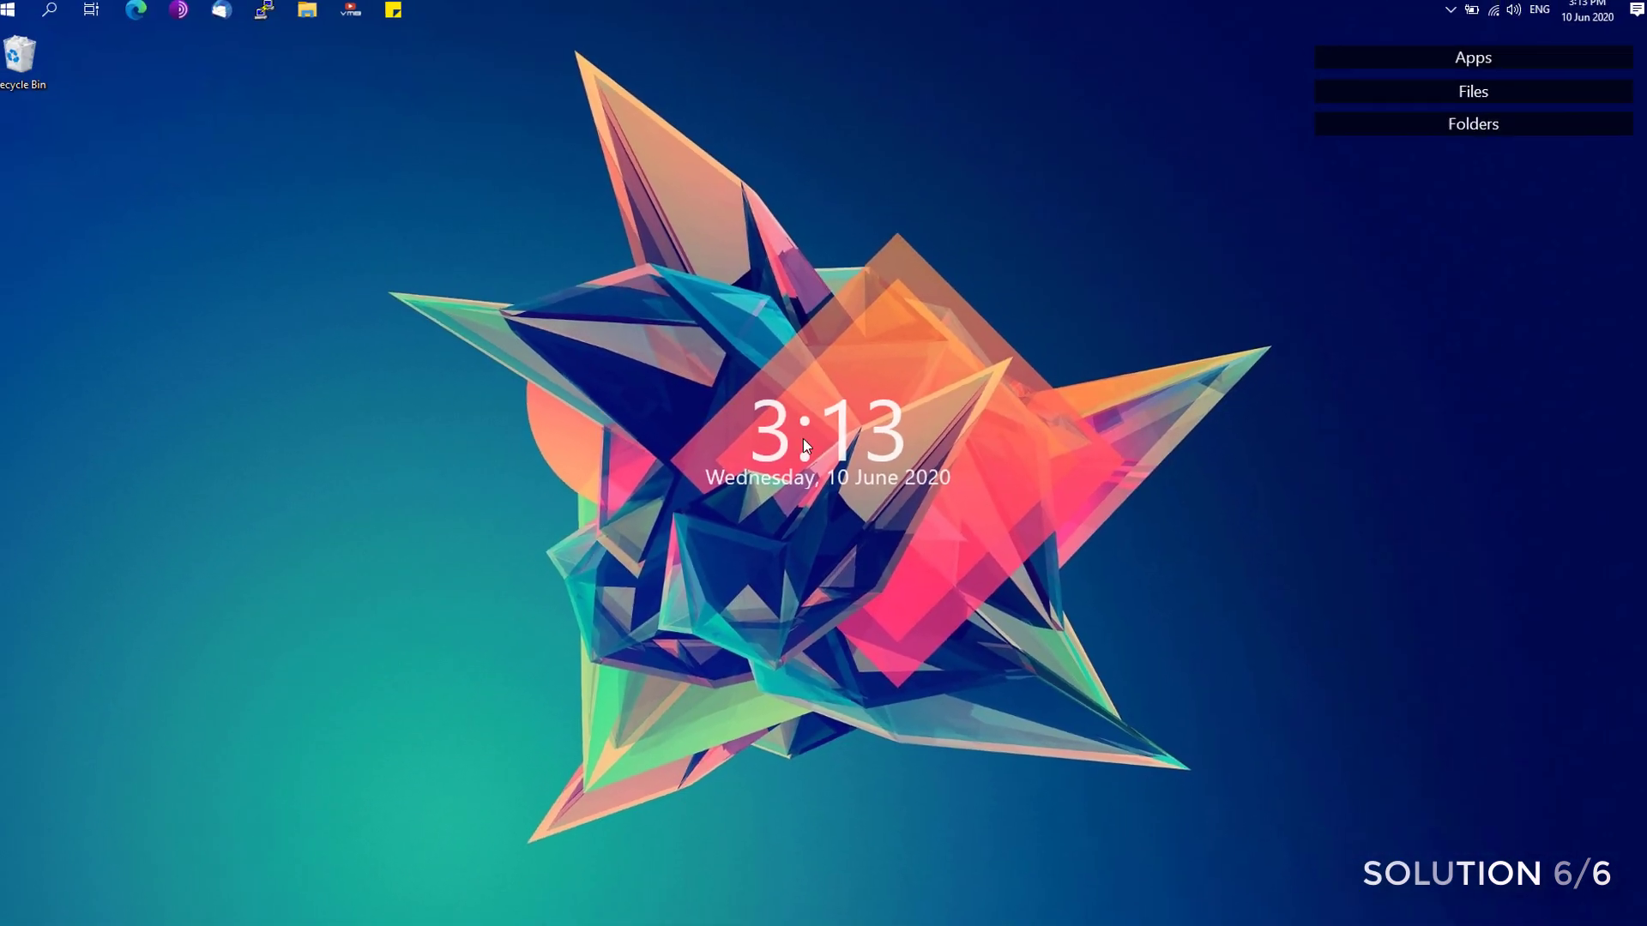
click(1470, 55)
click(1494, 646)
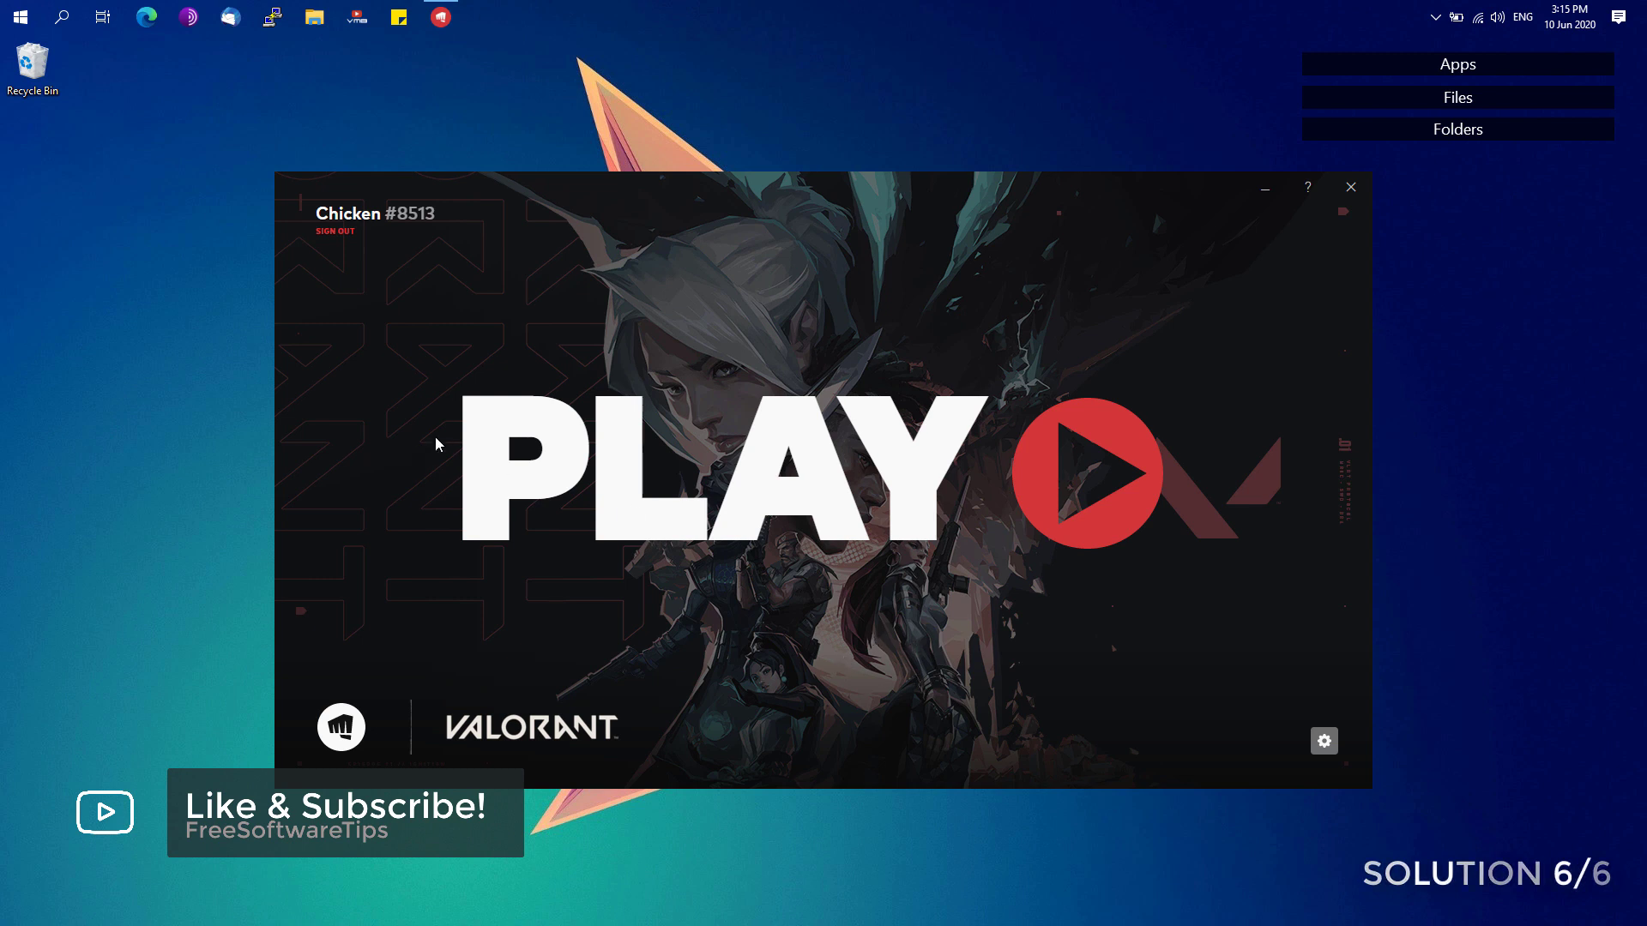
- Search for services.msc and run Services as administrator
click(21, 17)
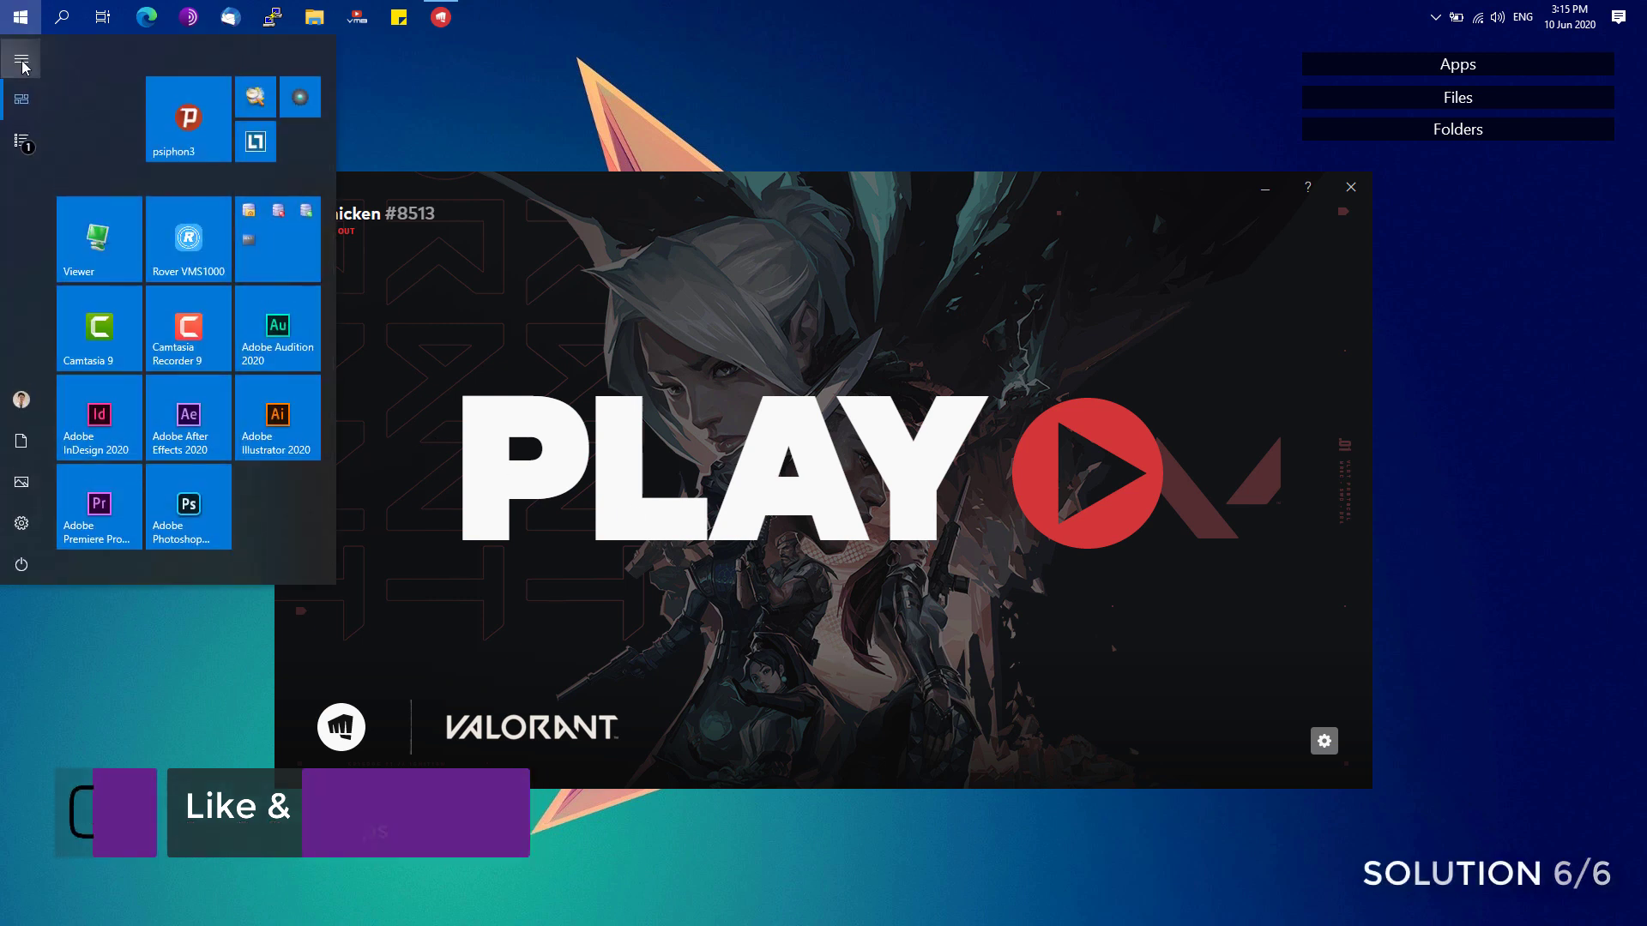
click(249, 366)
key(super)
text(services.)
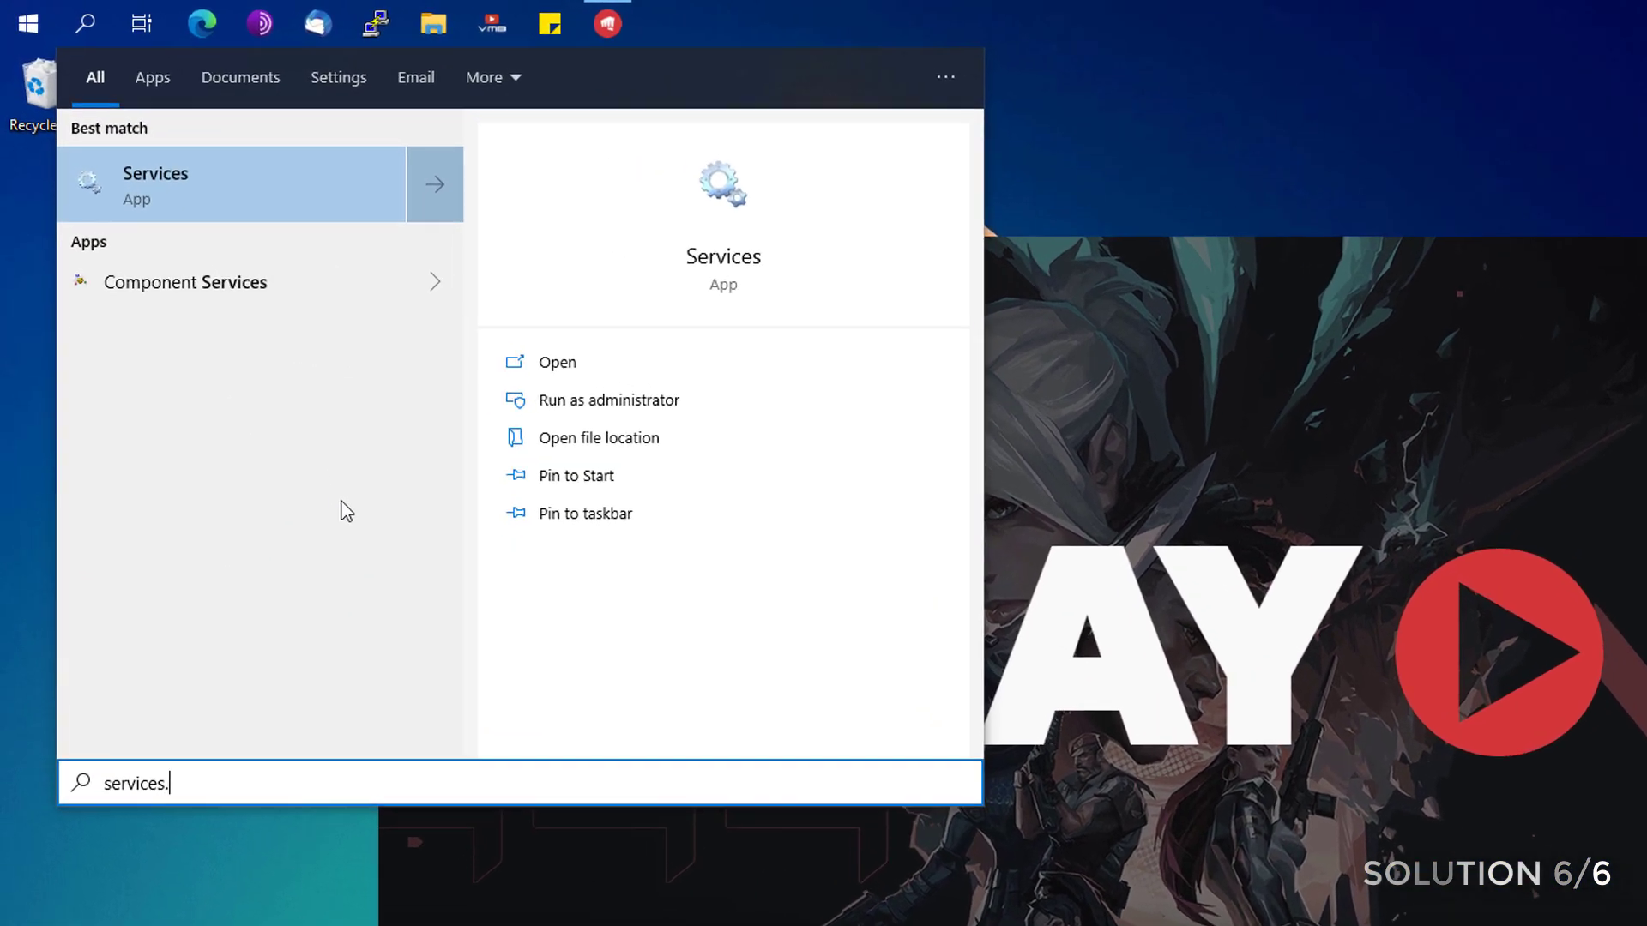
text(msc)
right_click(81, 198)
click(177, 230)
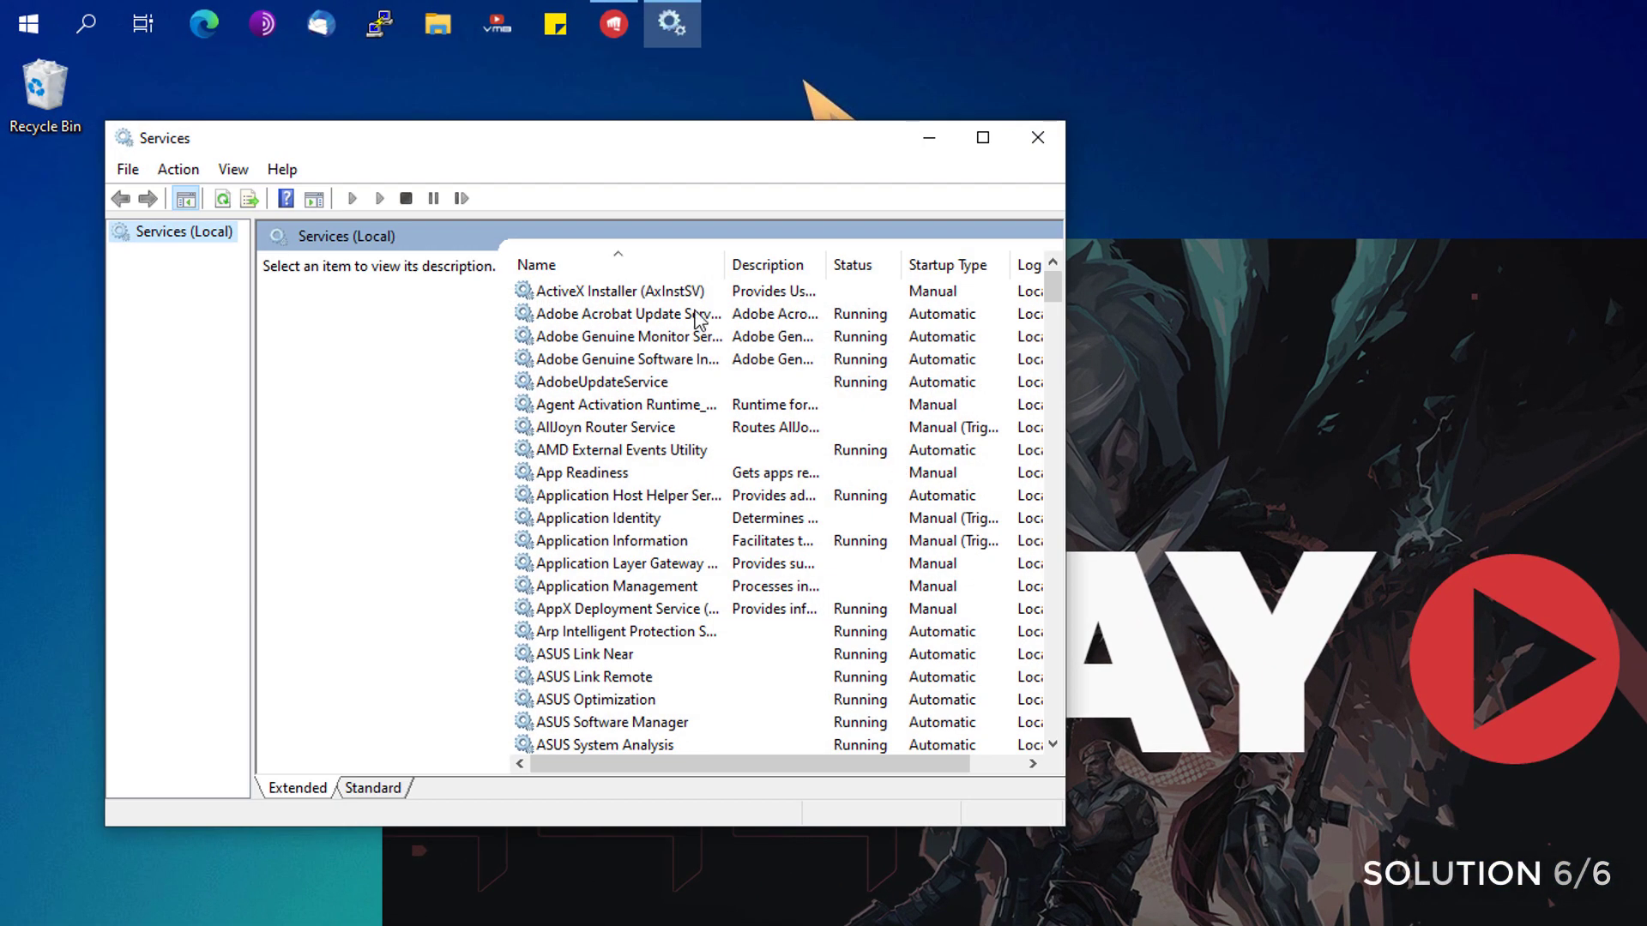
- Set vgc's startup type to Automatic and apply, then try starting it and dismiss the error
click(693, 315)
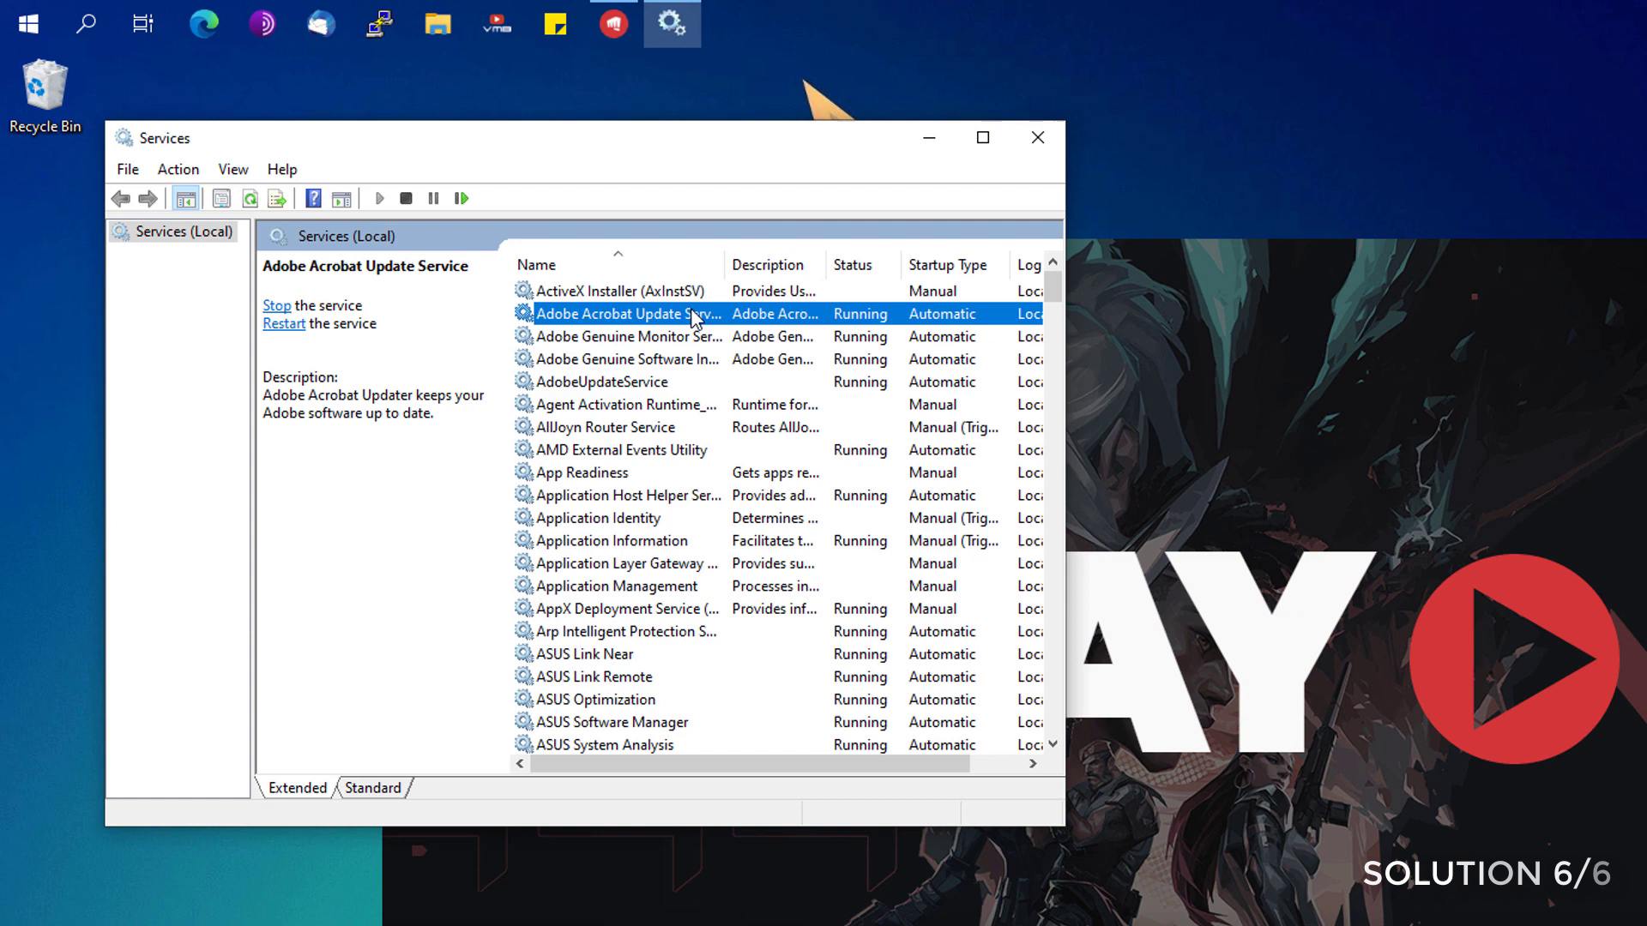
key(v)
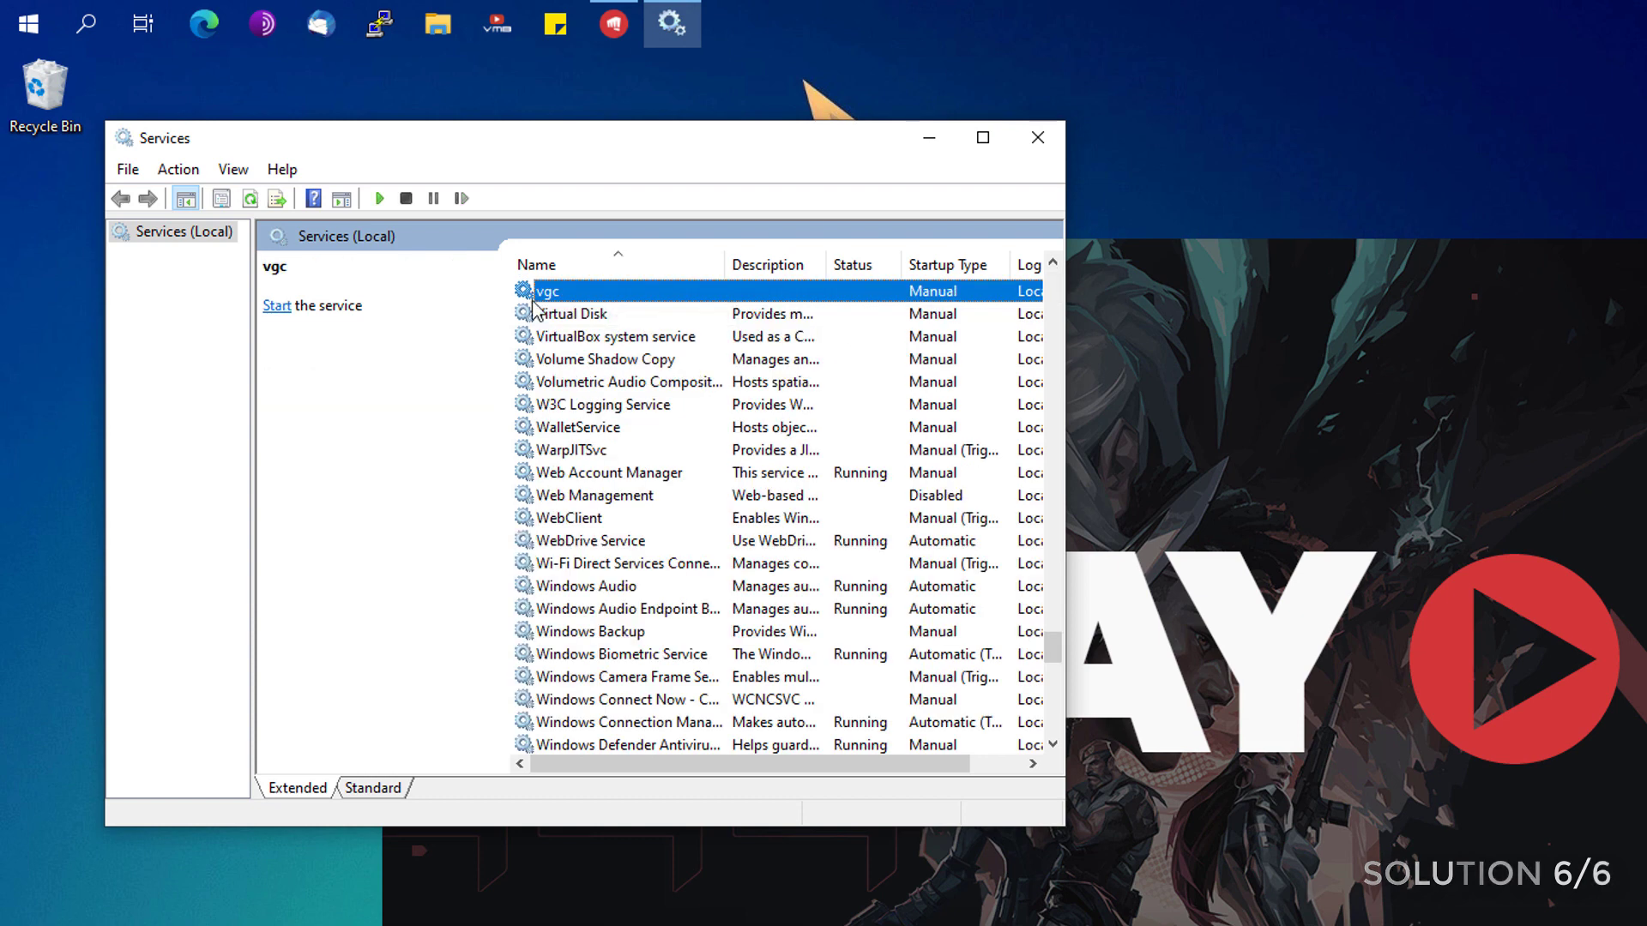
right_click(584, 298)
click(672, 522)
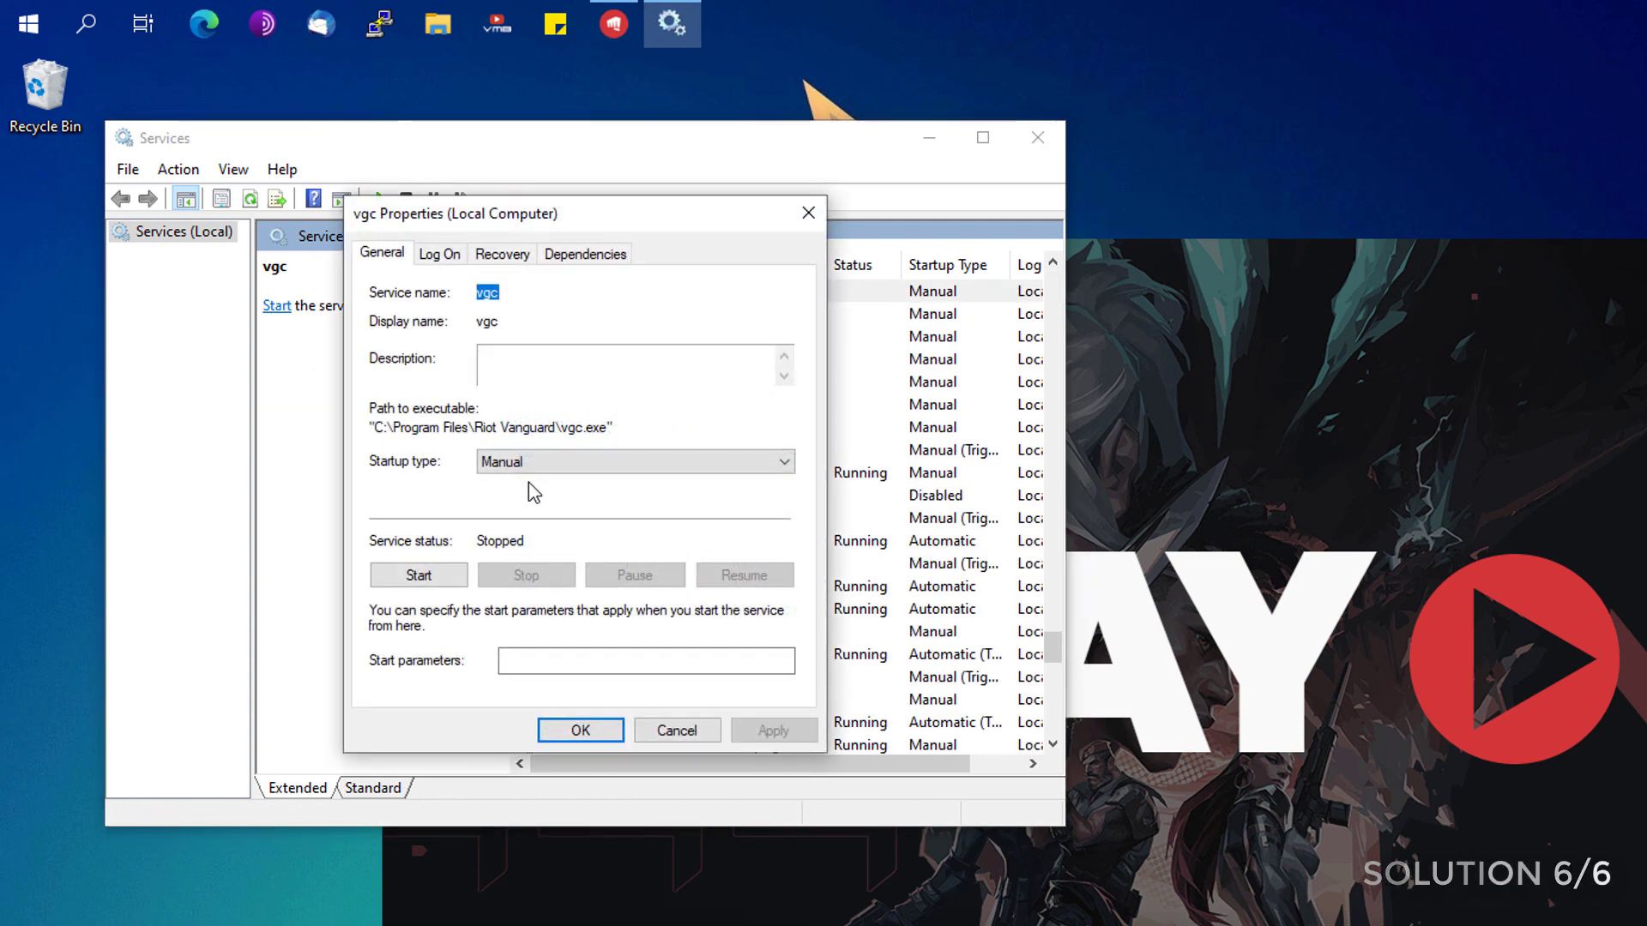
click(531, 463)
click(510, 499)
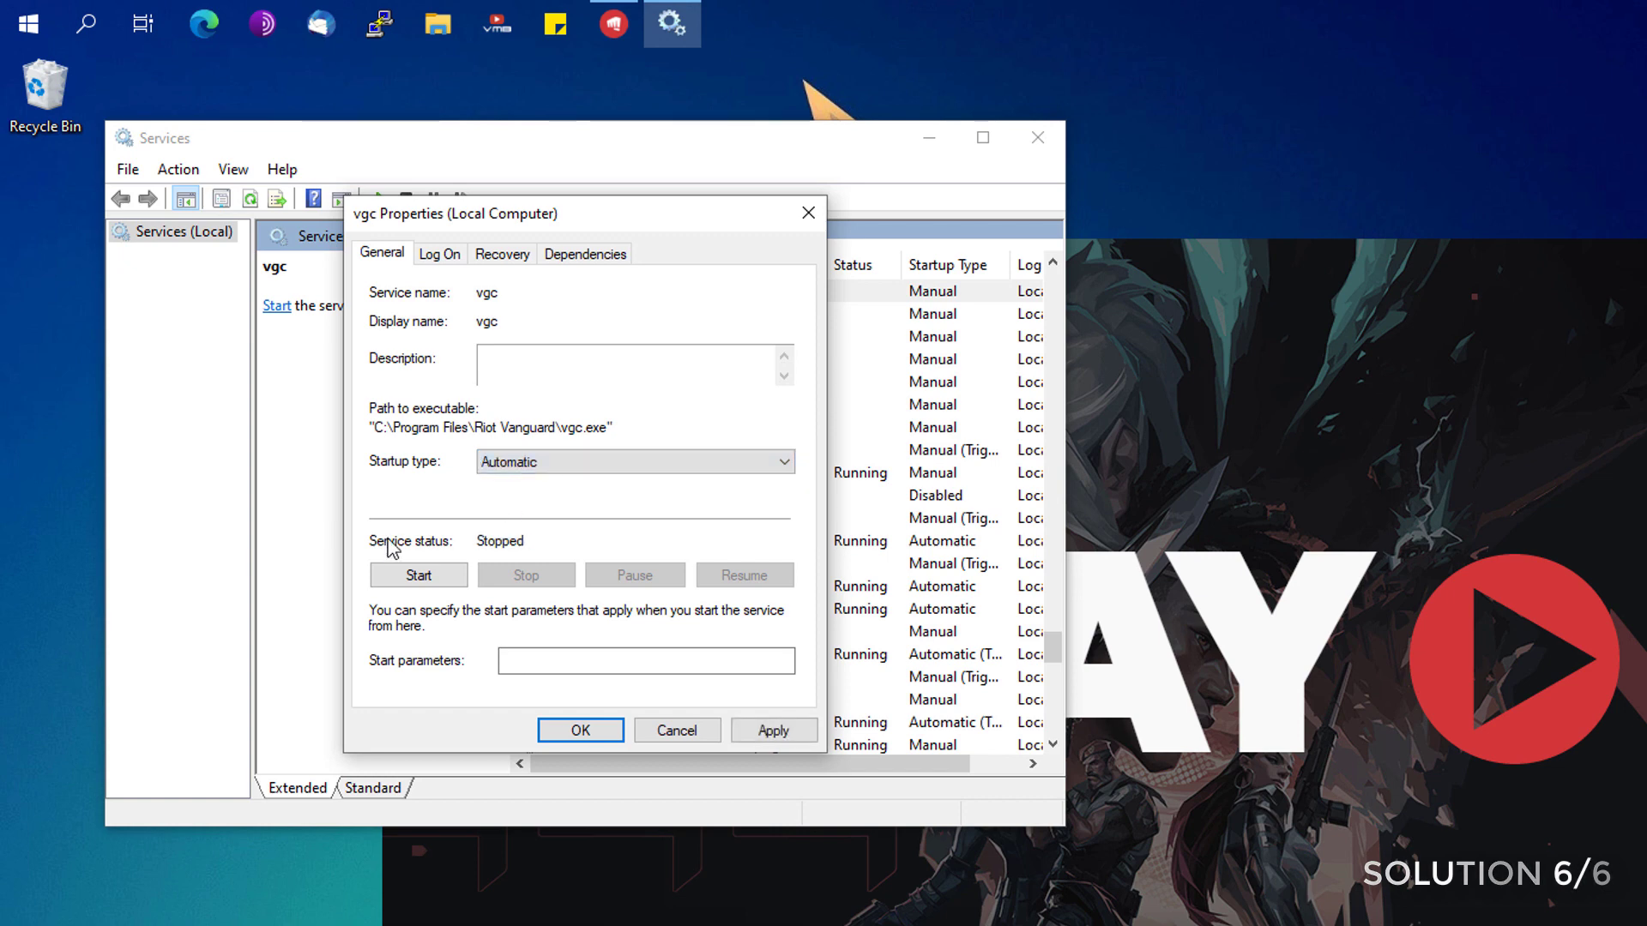
click(764, 730)
click(406, 584)
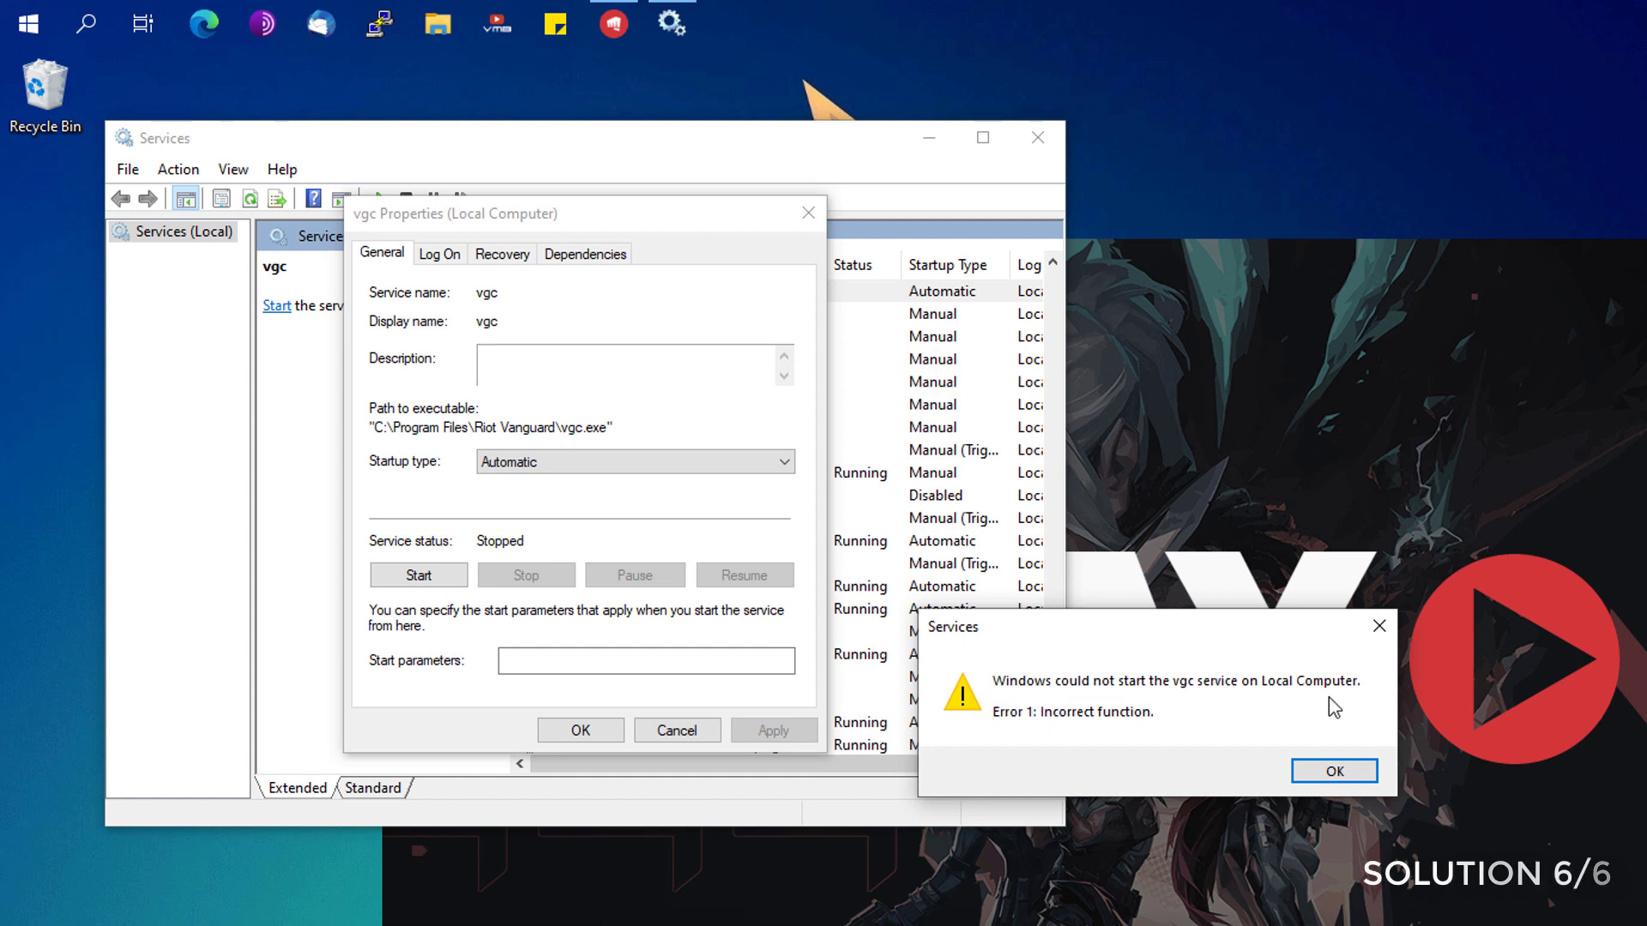
click(1335, 772)
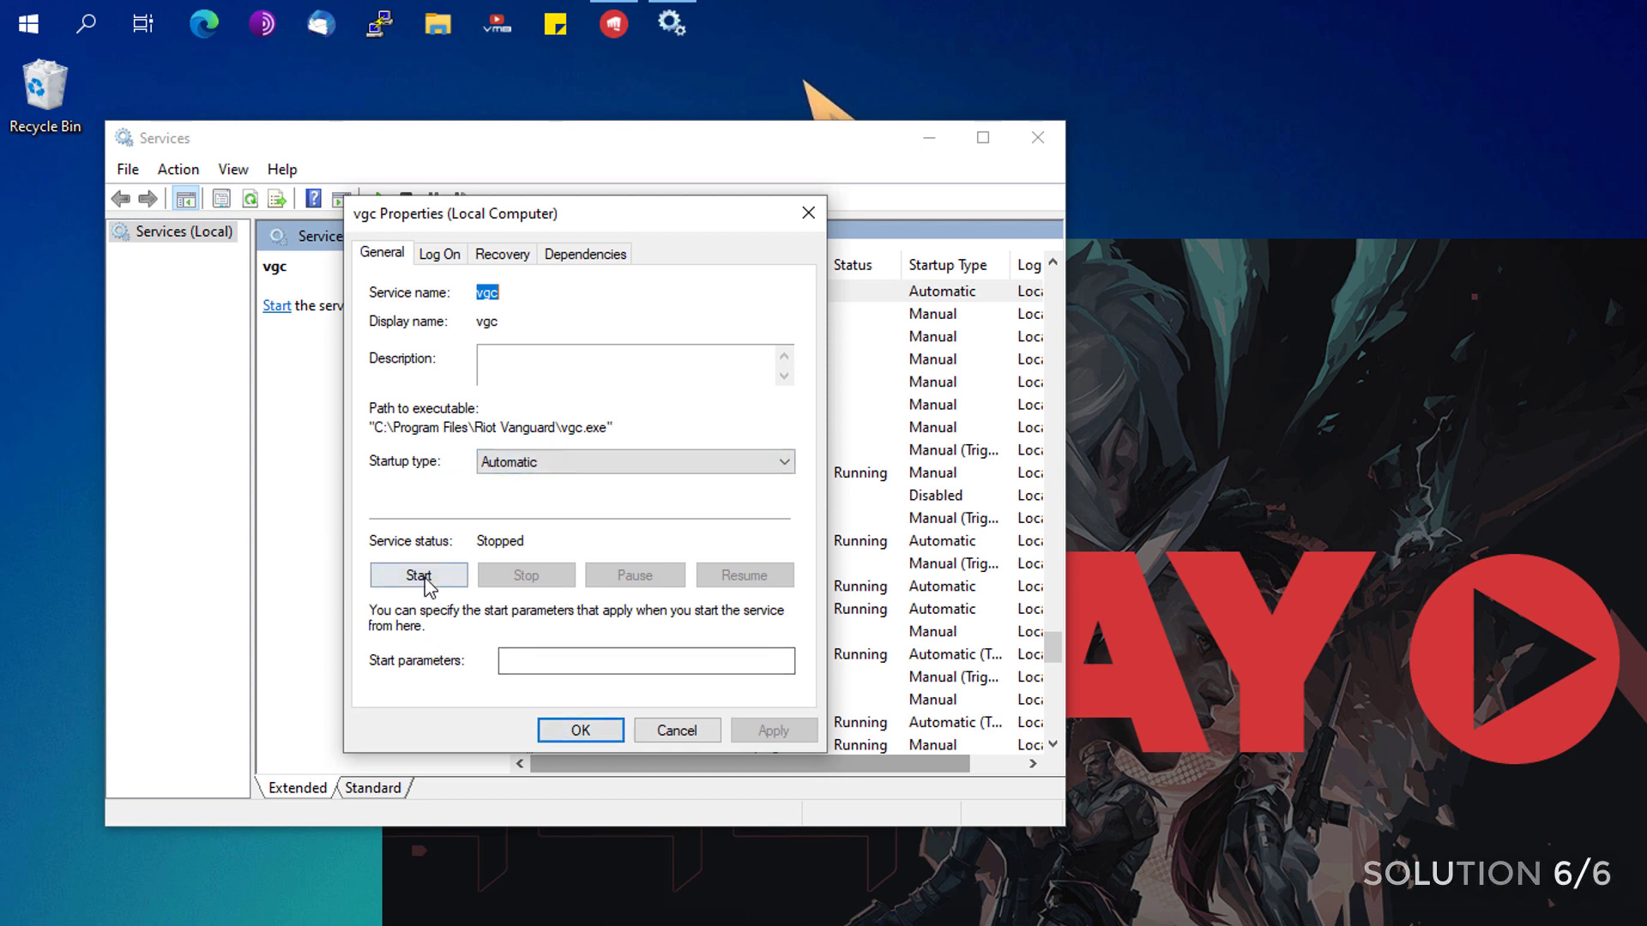
- Confirm the vgc Properties with OK and close the Riot Client launcher window
click(580, 730)
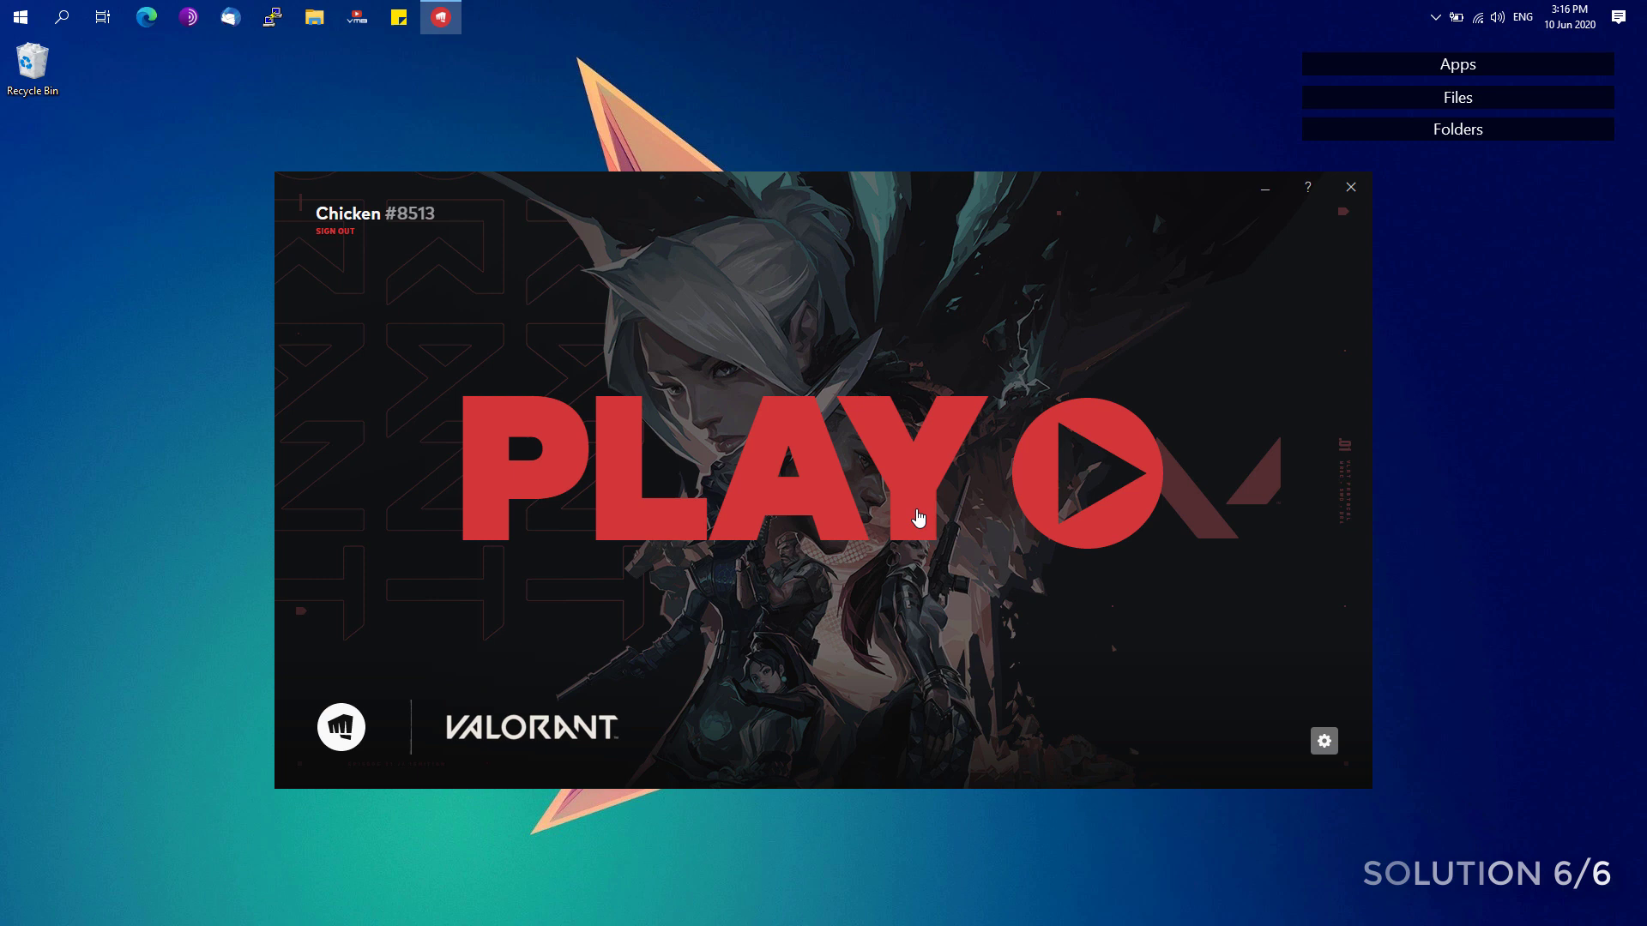
click(918, 516)
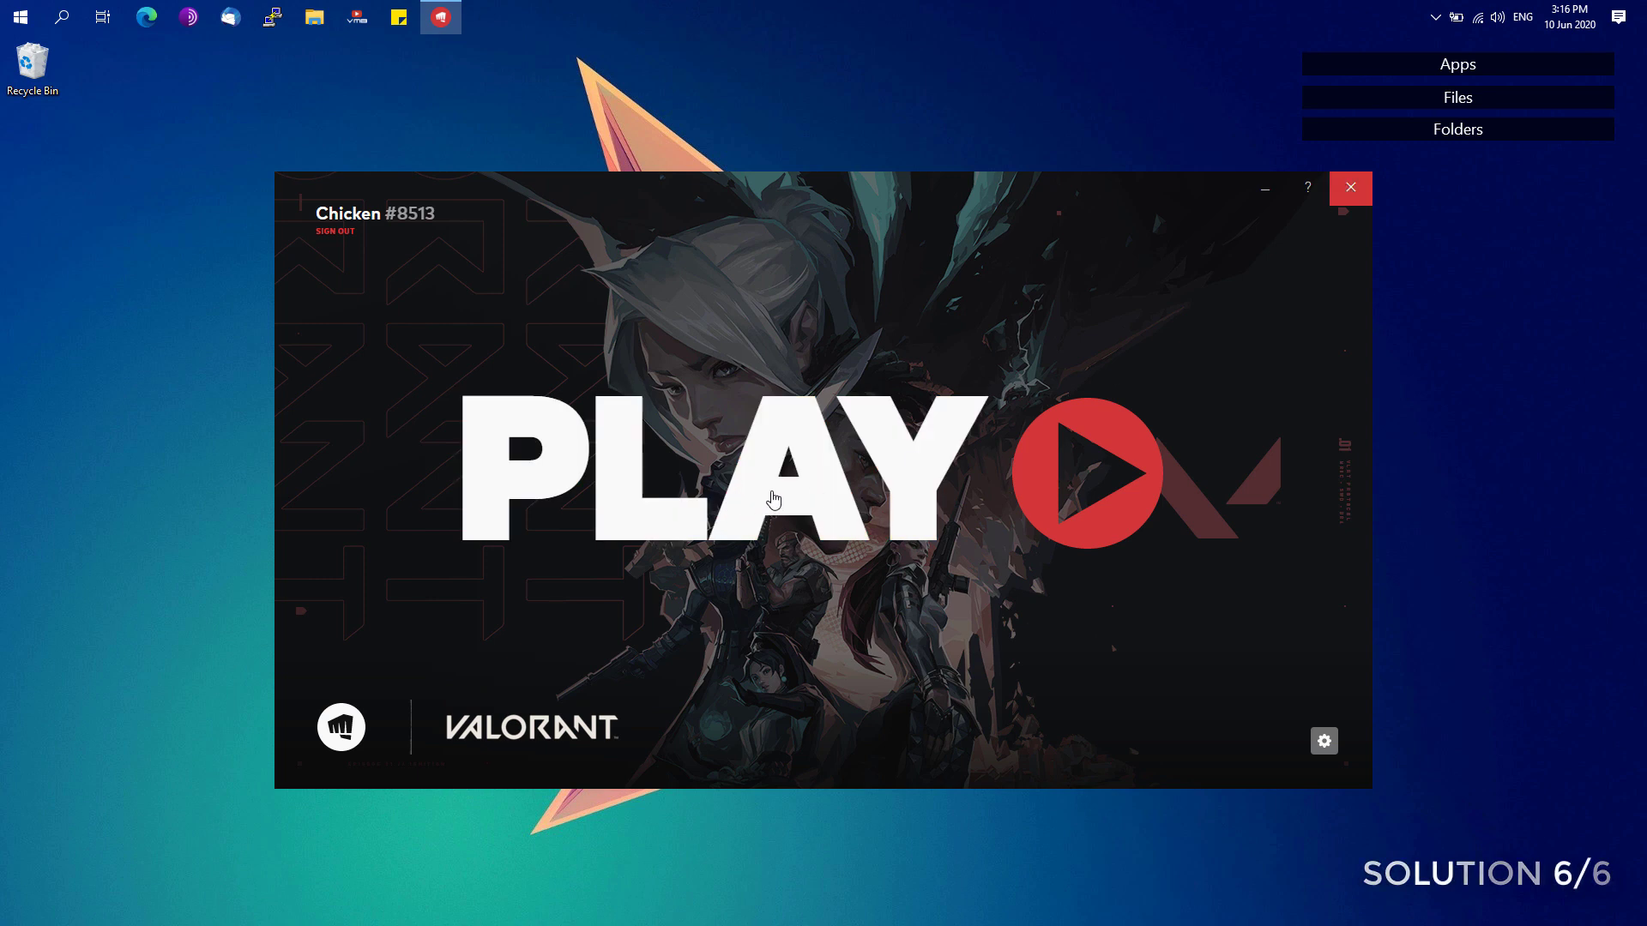